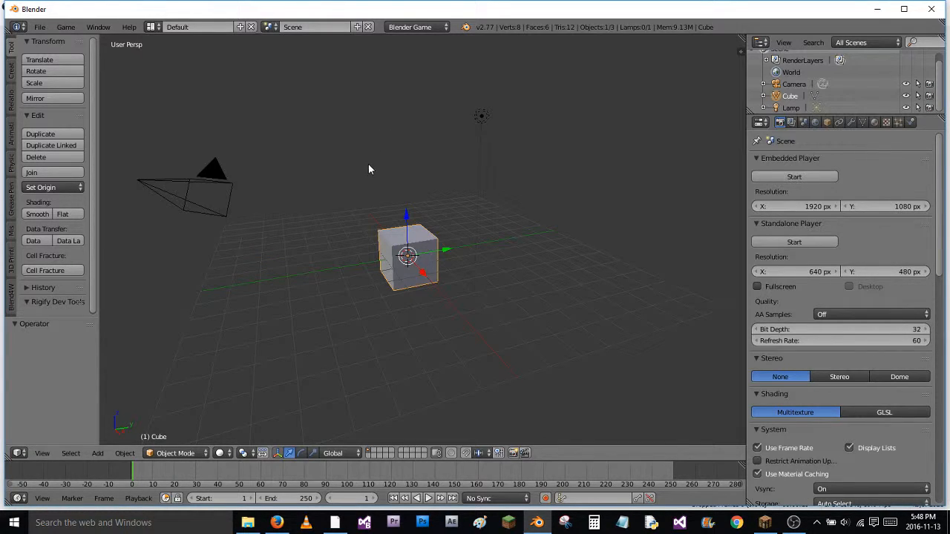
# Delete all the default objects from the scene, including the cube, camera and lamp
pyautogui.press('a')
pyautogui.press('a')
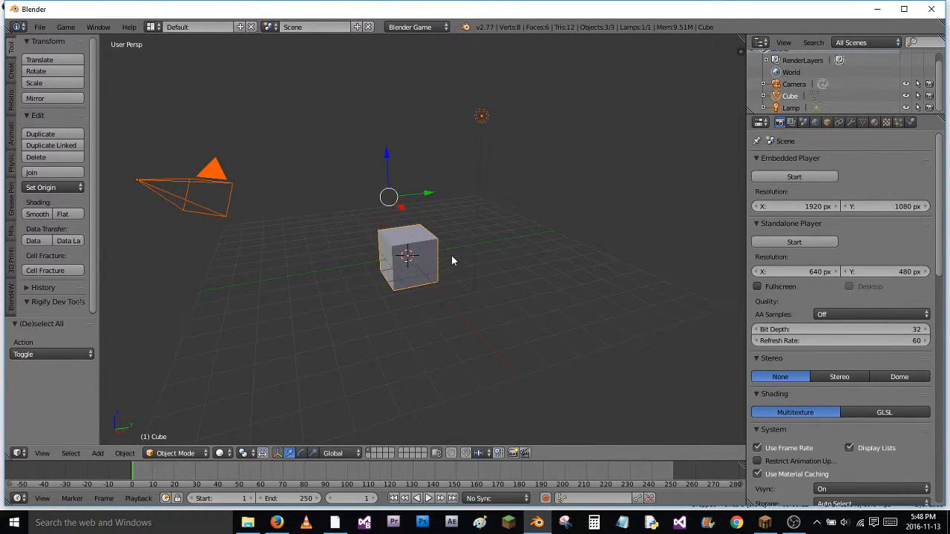
pyautogui.press('x')
pyautogui.click(431, 257)
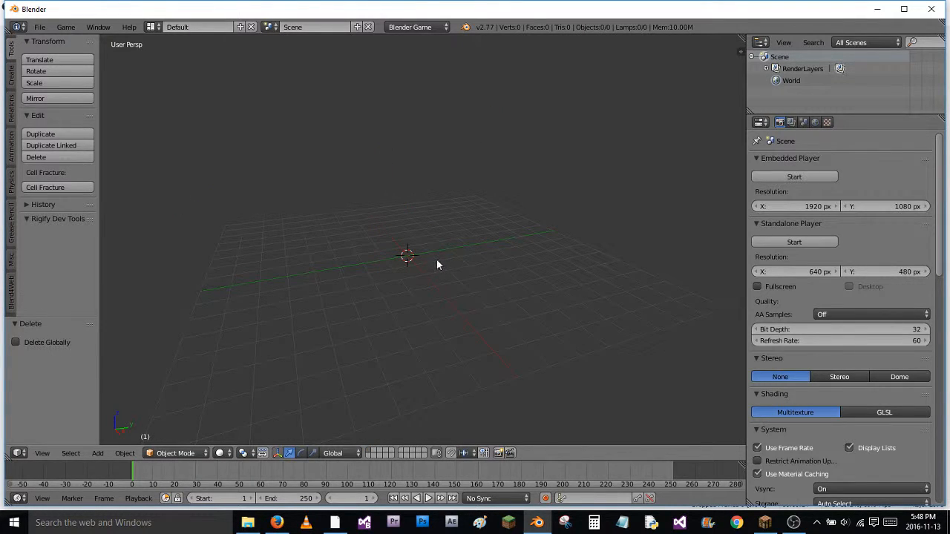
# Add a point lamp at the world origin
pyautogui.hotkey('shift', 'a')
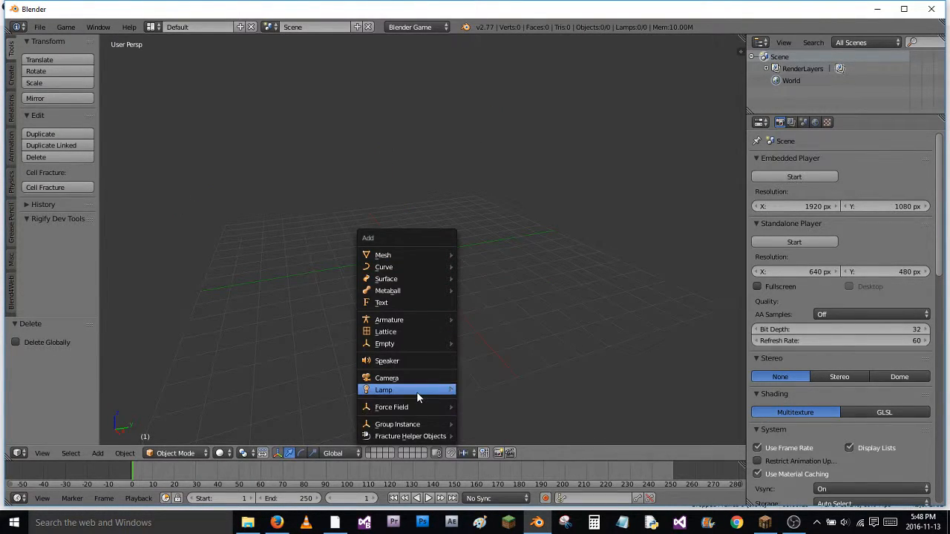
pyautogui.moveTo(420, 394)
pyautogui.click(463, 393)
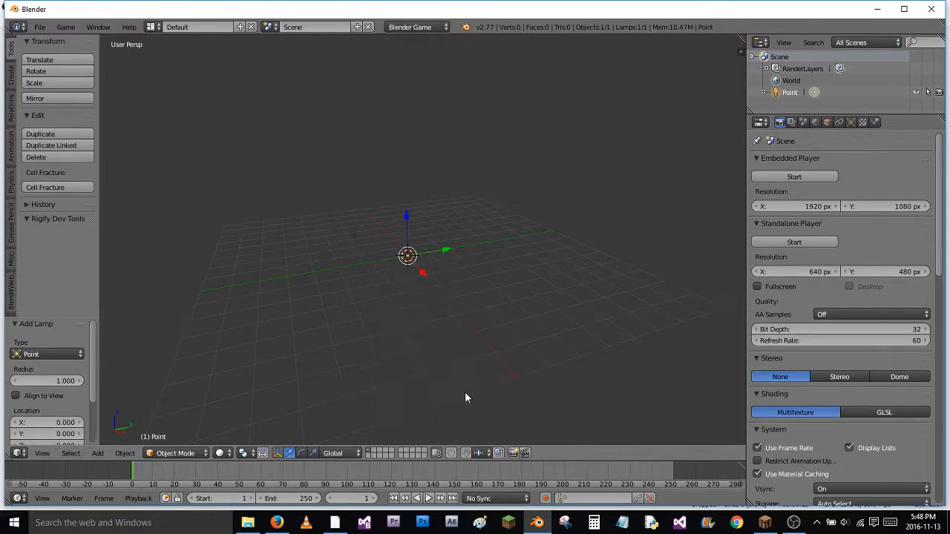
# Duplicate the point lamp about 2.9 units along the Y axis and change the copy to a Sun lamp
pyautogui.moveTo(484, 260); pyautogui.dragTo(456, 256, button='middle')
pyautogui.hotkey('shift', 'd')
pyautogui.click(520, 251)
pyautogui.click(852, 122)
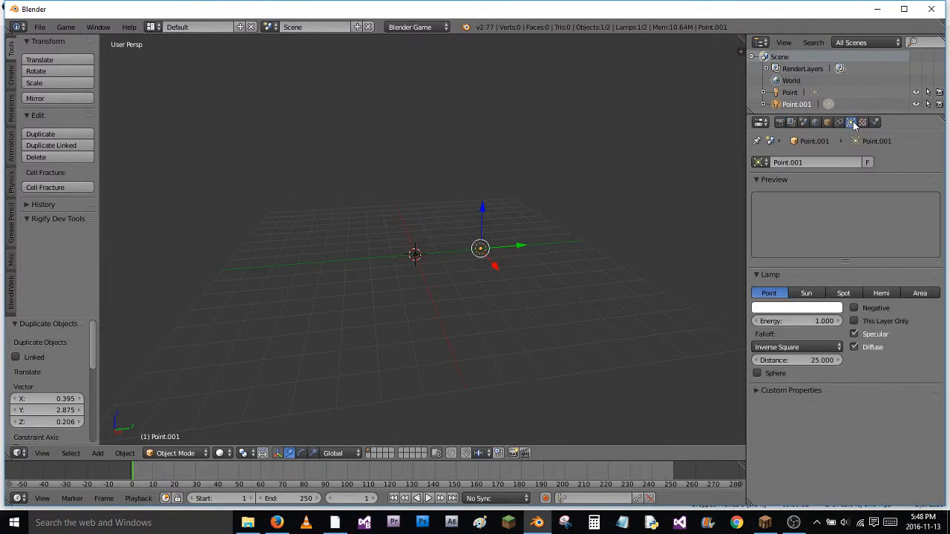
pyautogui.click(806, 294)
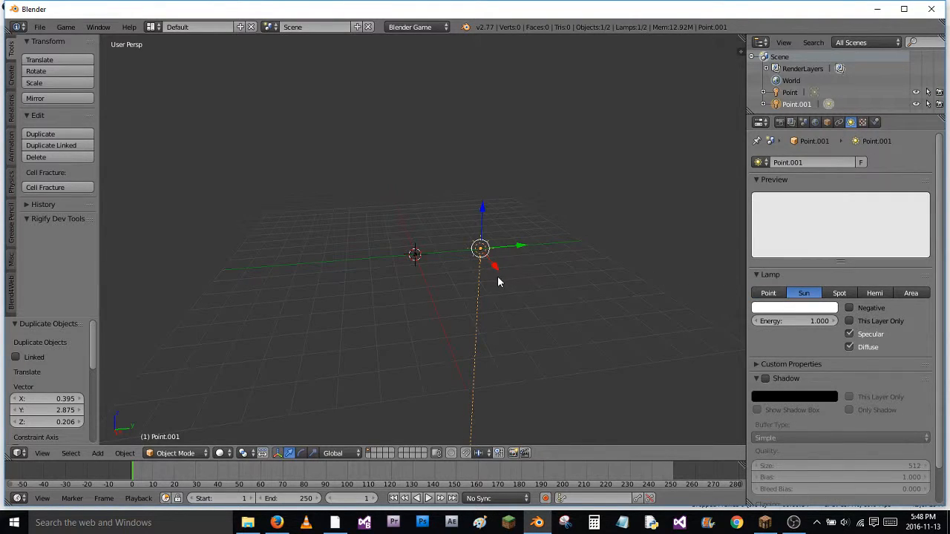
# Make two more lamp copies farther along the Y axis, changing the first to Spot and the second to Hemi
pyautogui.hotkey('shift', 'd')
pyautogui.click(574, 278)
pyautogui.click(840, 293)
pyautogui.hotkey('shift', 'd')
pyautogui.click(692, 252)
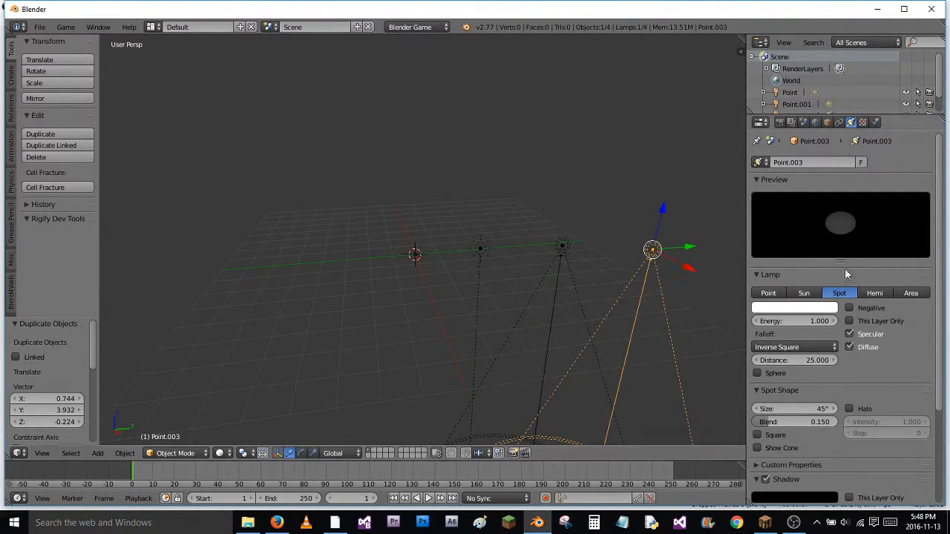
pyautogui.click(877, 294)
# Duplicate the hemi lamp about 14.5 units along negative Y, past the origin, and change the copy to an Area lamp
pyautogui.hotkey('shift', 'd')
pyautogui.click(337, 246)
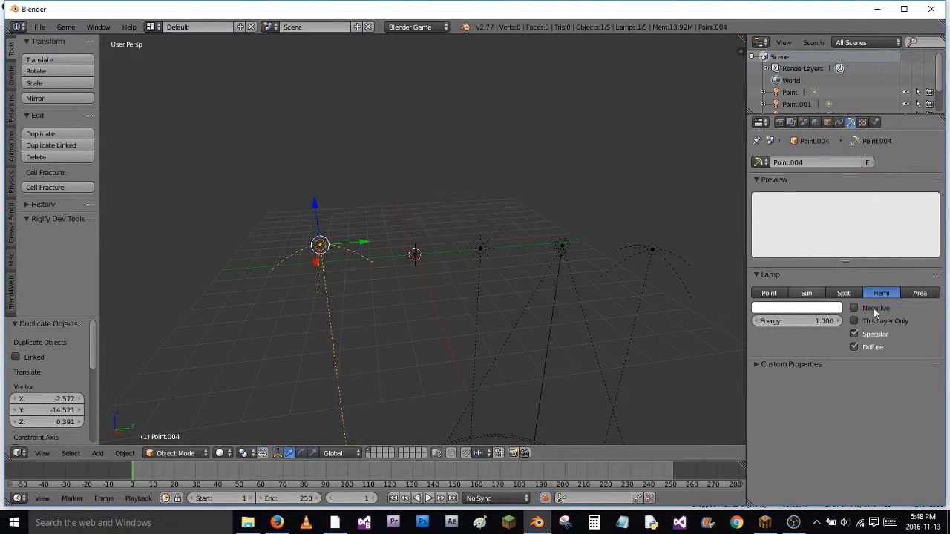
pyautogui.click(920, 293)
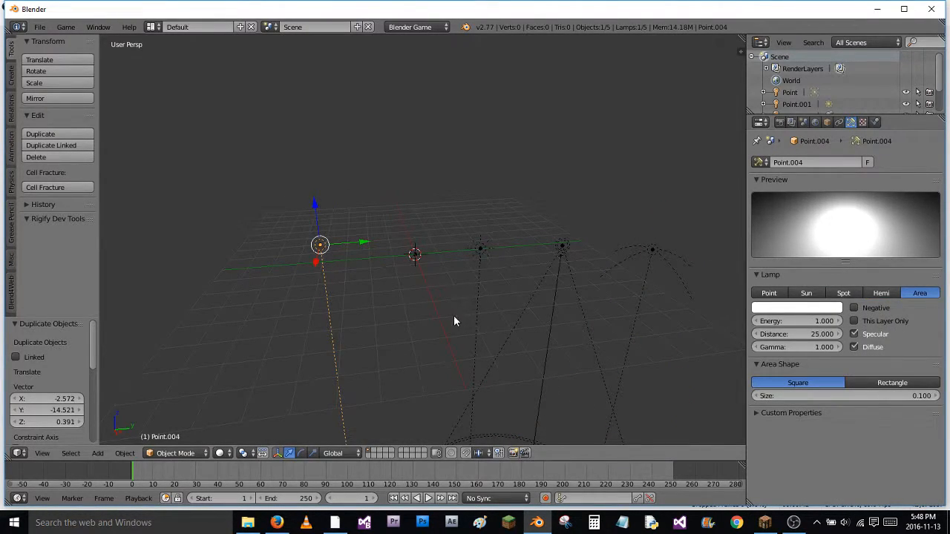
pyautogui.moveTo(451, 319); pyautogui.dragTo(413, 379, button='middle')
pyautogui.moveTo(465, 270); pyautogui.dragTo(440, 302, button='middle')
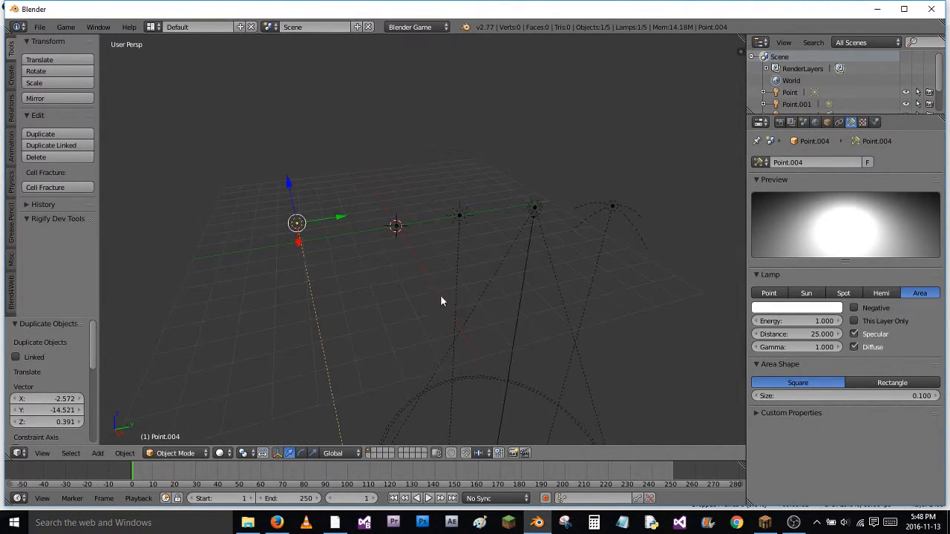
# Select the point, sun, spot, hemi and area lamps in turn to compare the lamp types
pyautogui.rightClick(394, 230)
pyautogui.rightClick(397, 231)
pyautogui.rightClick(456, 215)
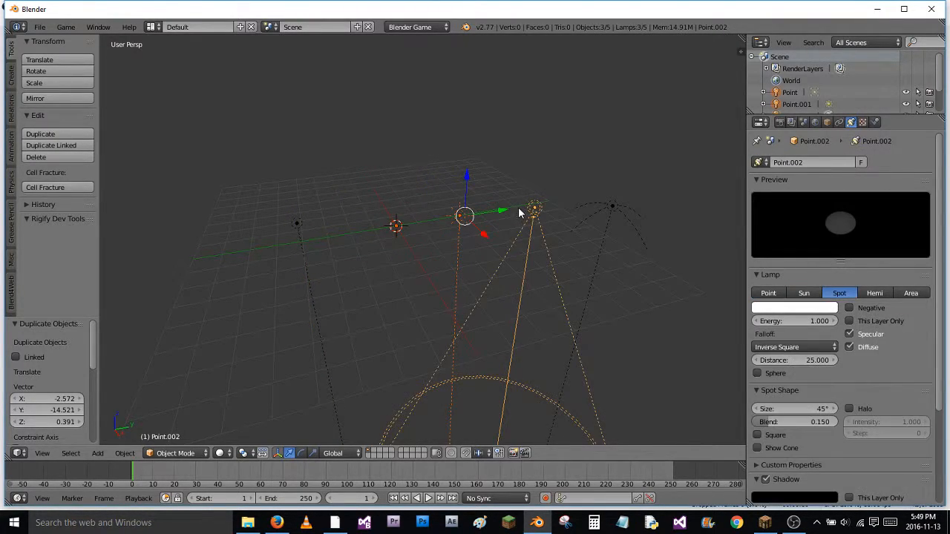
pyautogui.rightClick(613, 212)
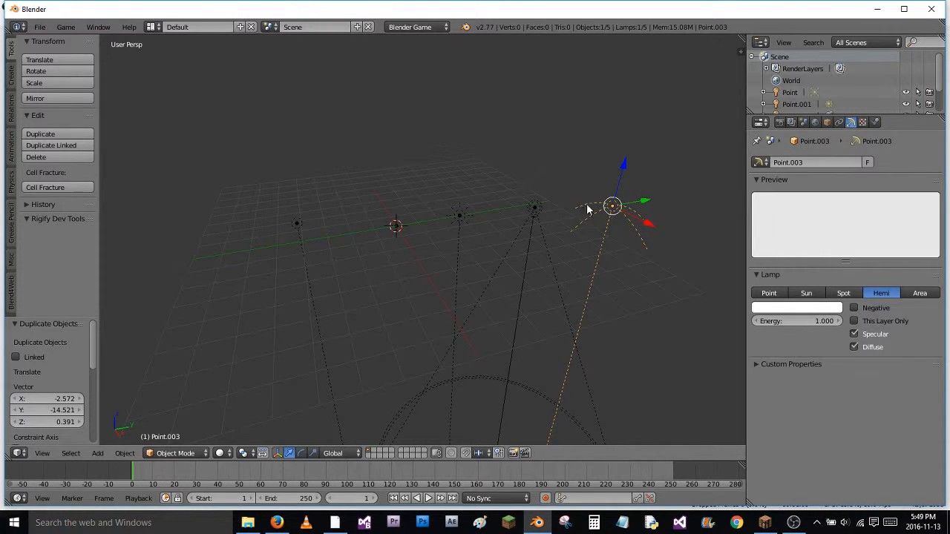
pyautogui.rightClick(296, 222)
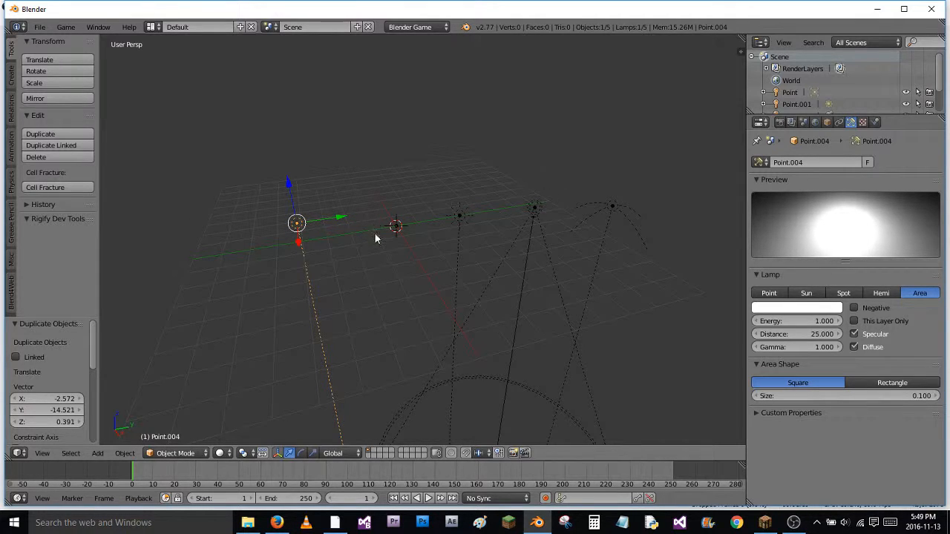
# Delete the point, spot, hemi and area lamps, keeping only the sun lamp
pyautogui.rightClick(395, 236)
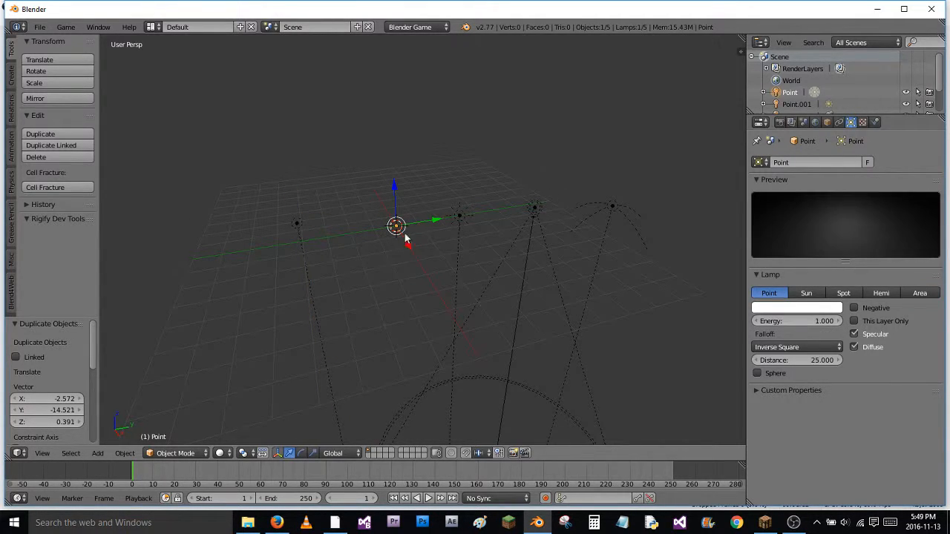
pyautogui.keyDown('shift'); pyautogui.rightClick(537, 207); pyautogui.keyUp('shift')
pyautogui.keyDown('shift'); pyautogui.rightClick(589, 209); pyautogui.keyUp('shift')
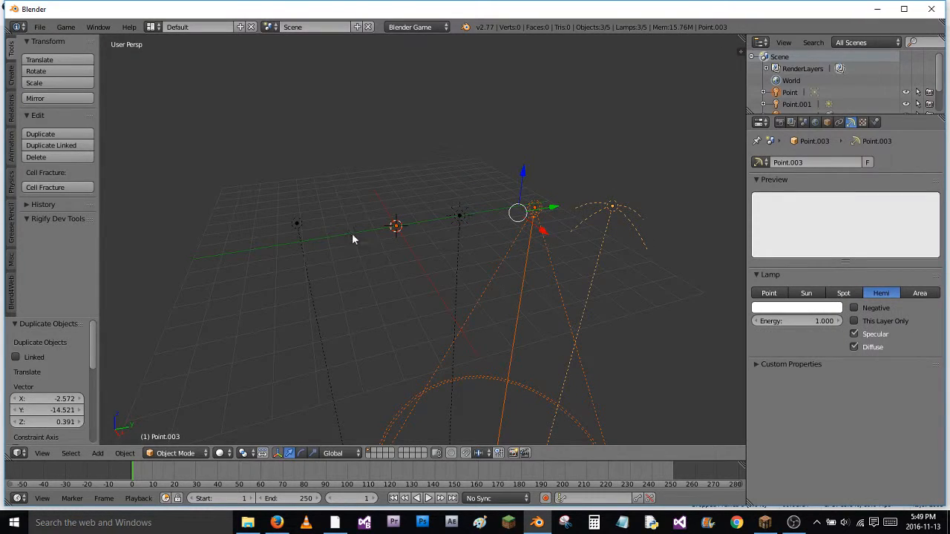
pyautogui.keyDown('shift'); pyautogui.rightClick(297, 232); pyautogui.keyUp('shift')
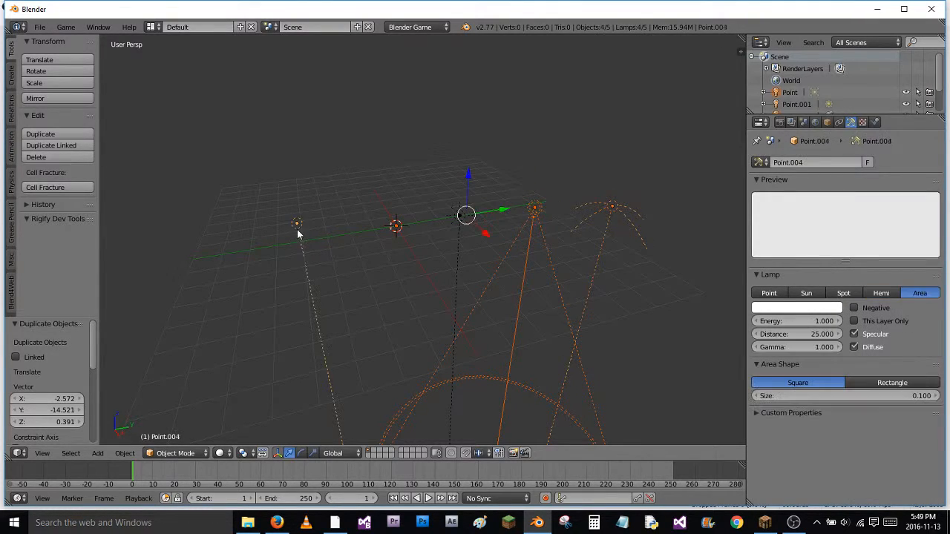
pyautogui.press('x')
pyautogui.click(392, 303)
# Snap the 3D cursor to the scene center and snap the sun lamp to the cursor
pyautogui.rightClick(459, 216)
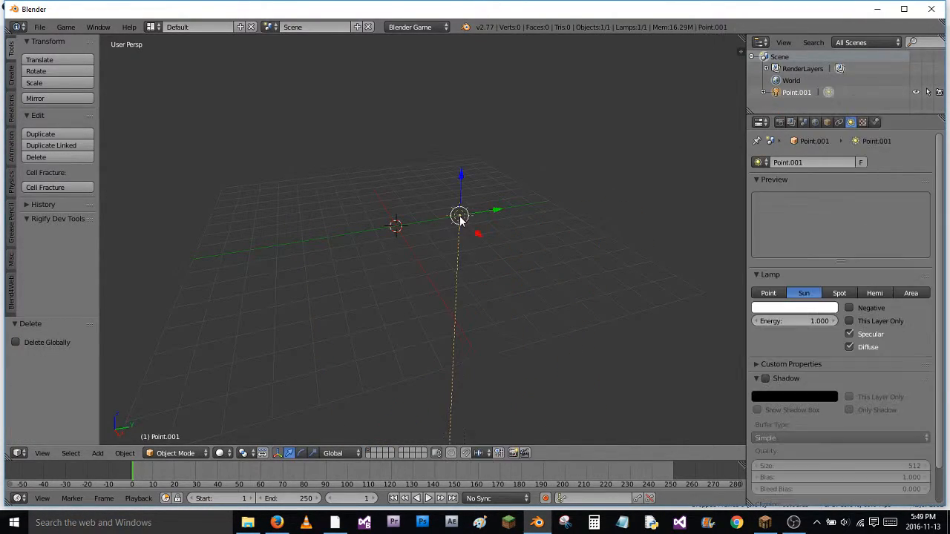
pyautogui.hotkey('shift', 's')
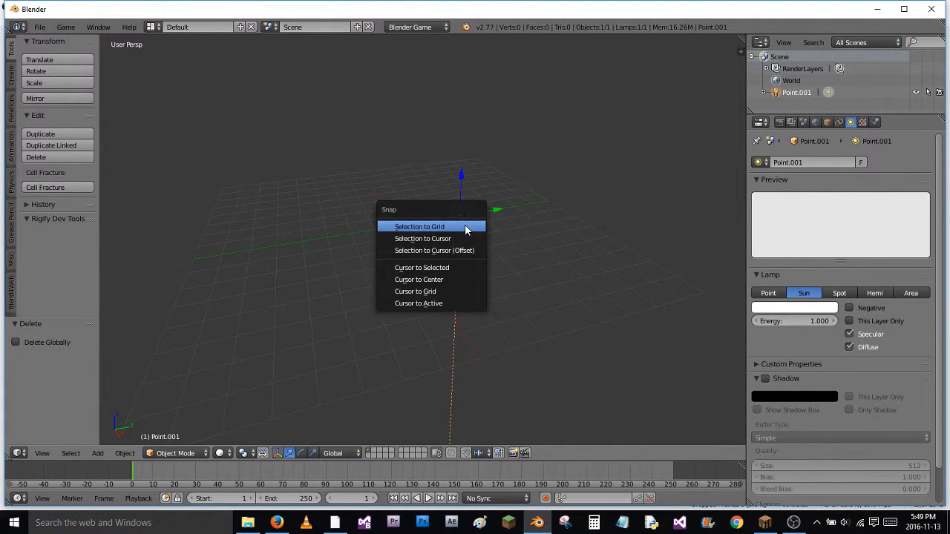
pyautogui.click(446, 279)
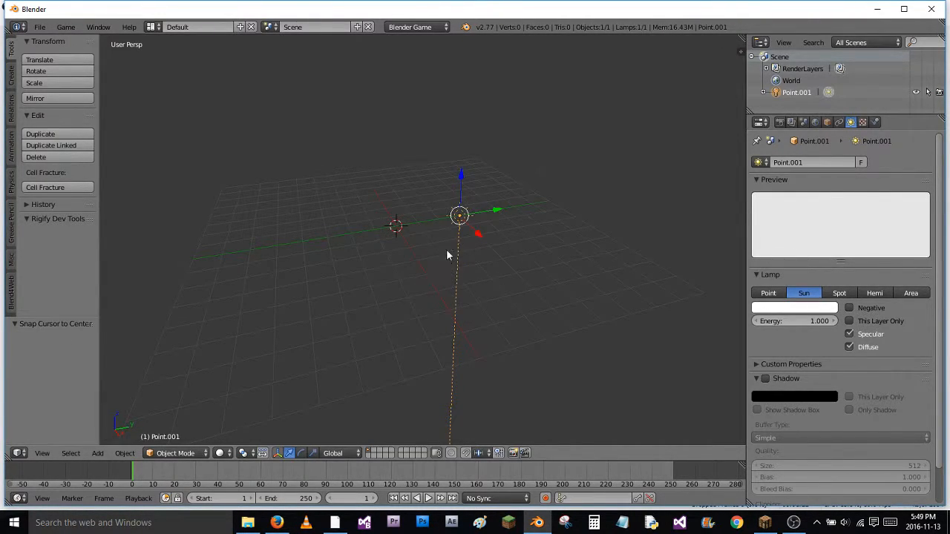
pyautogui.hotkey('shift', 's')
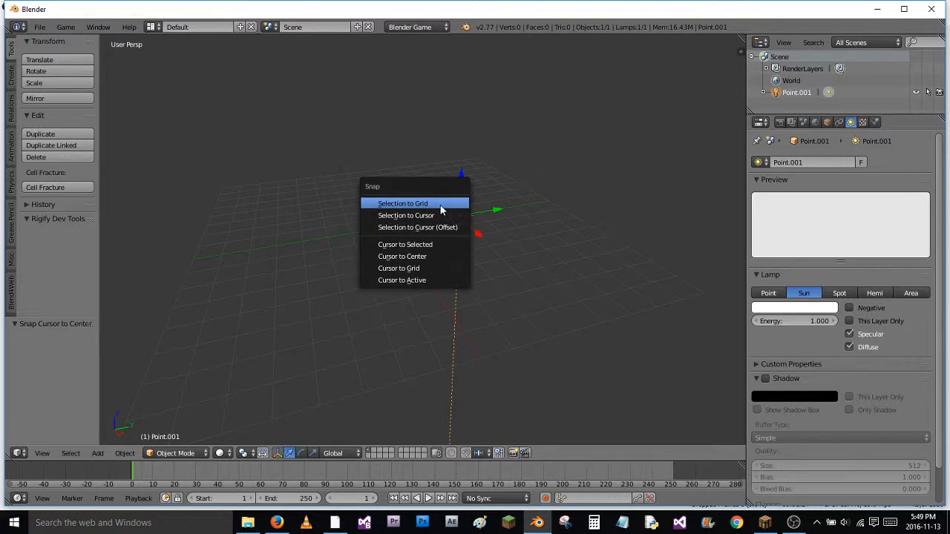
pyautogui.click(440, 226)
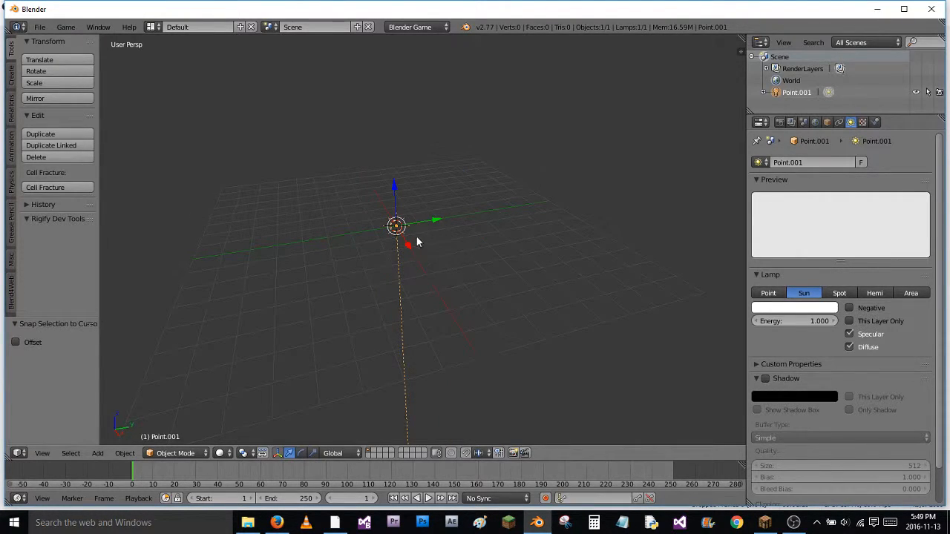
# Add a plane mesh at the origin and scale it up by a factor of about 7.7
pyautogui.moveTo(397, 258)
pyautogui.mouseDown(button='middle')
pyautogui.moveTo(475, 190)
pyautogui.moveTo(415, 265)
pyautogui.moveTo(390, 242)
pyautogui.mouseUp(button='middle')
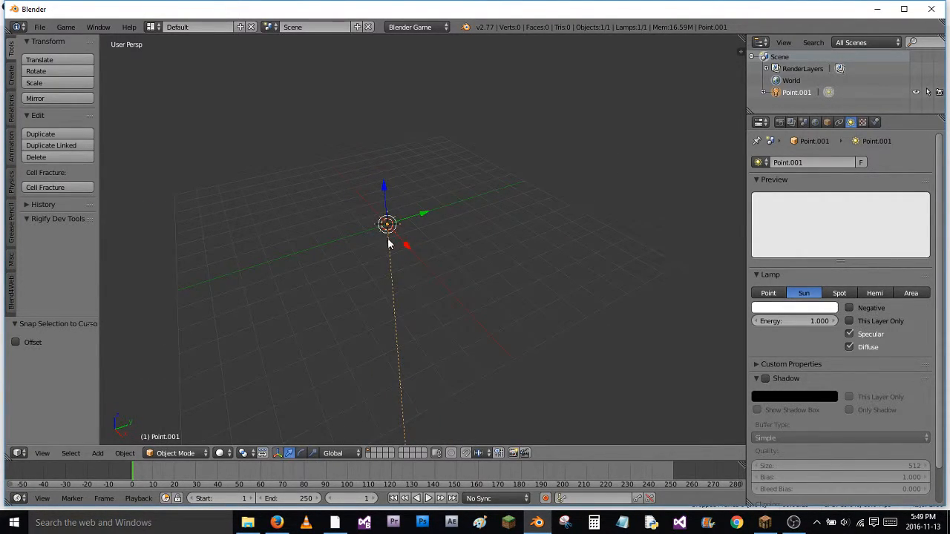
pyautogui.hotkey('shift', 'a')
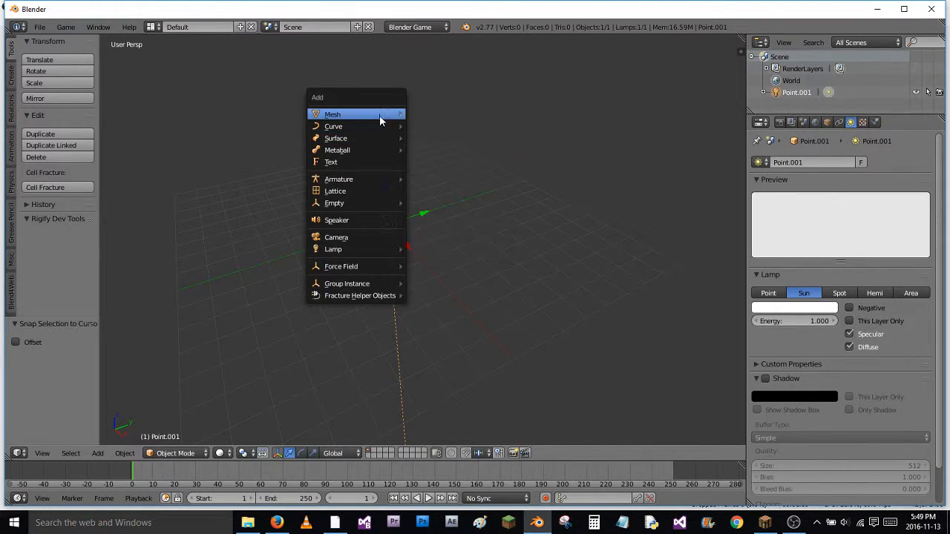
pyautogui.click(429, 115)
pyautogui.press('s')
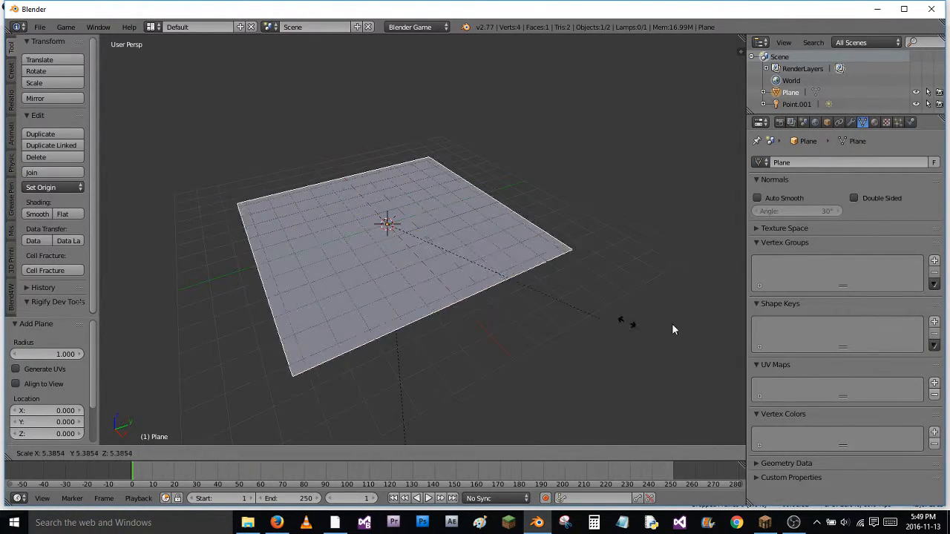
pyautogui.click(686, 306)
# Set the game shading mode to GLSL and enable the Framerate and Profile display
pyautogui.click(779, 122)
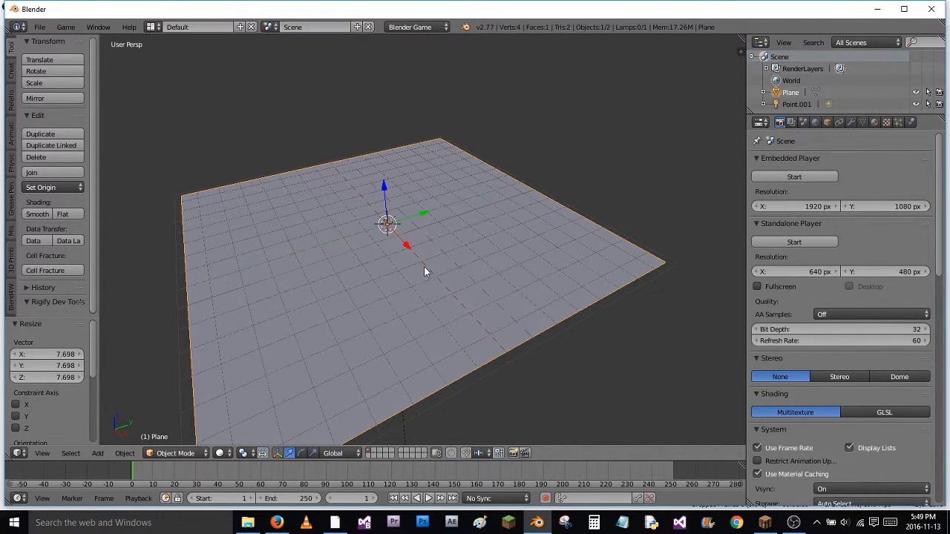
pyautogui.click(894, 412)
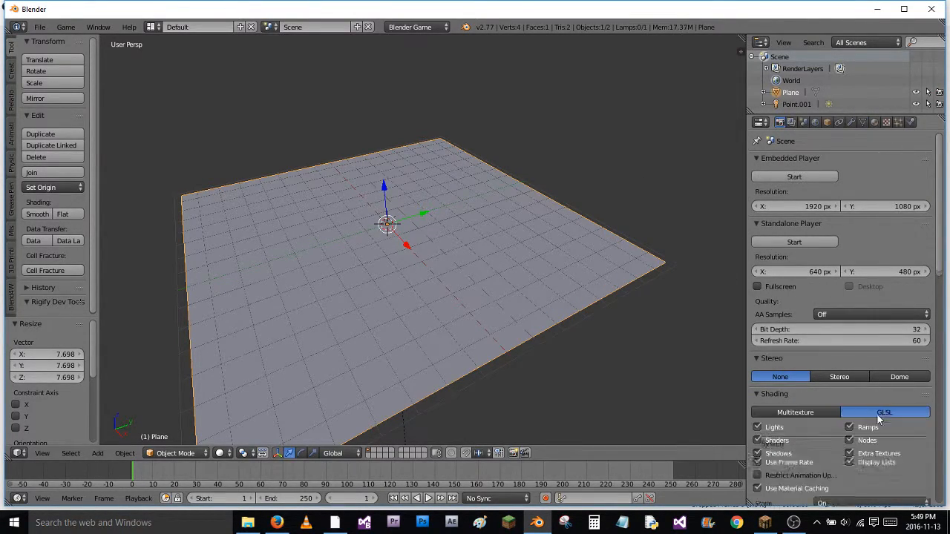
pyautogui.scroll(-7, 804, 445)
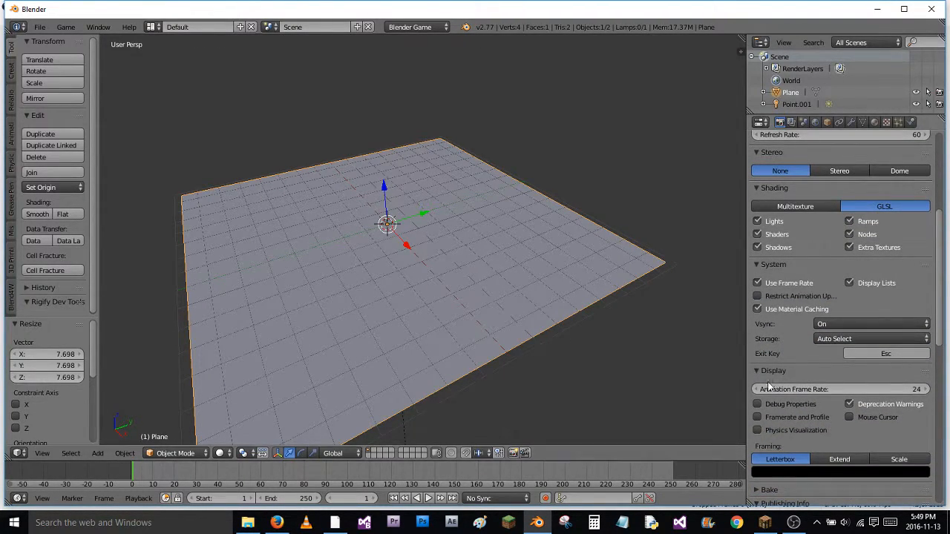
pyautogui.click(790, 417)
# Add a camera and align it to an angled view looking down over the plane
pyautogui.moveTo(473, 227); pyautogui.dragTo(396, 268, button='middle')
pyautogui.hotkey('shift', 'a')
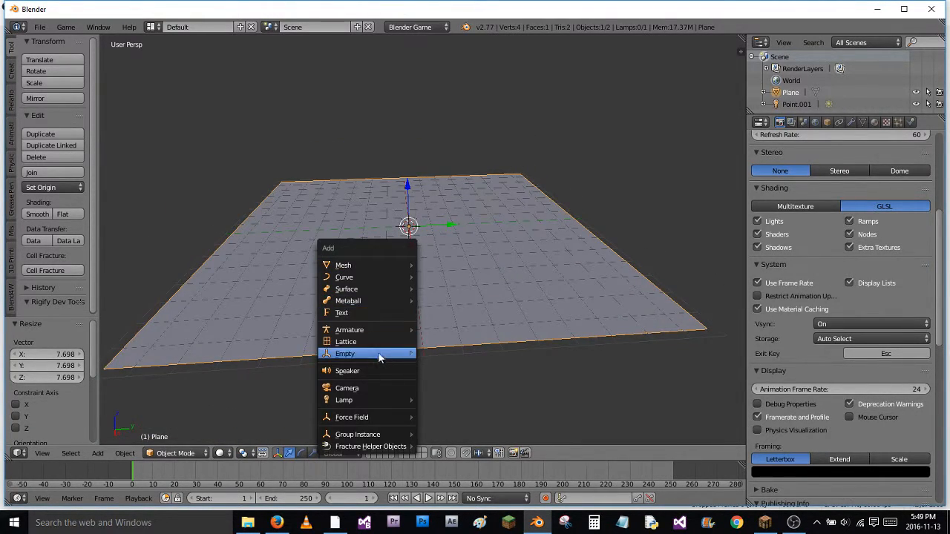
pyautogui.click(383, 386)
pyautogui.moveTo(419, 328); pyautogui.dragTo(481, 328, button='middle')
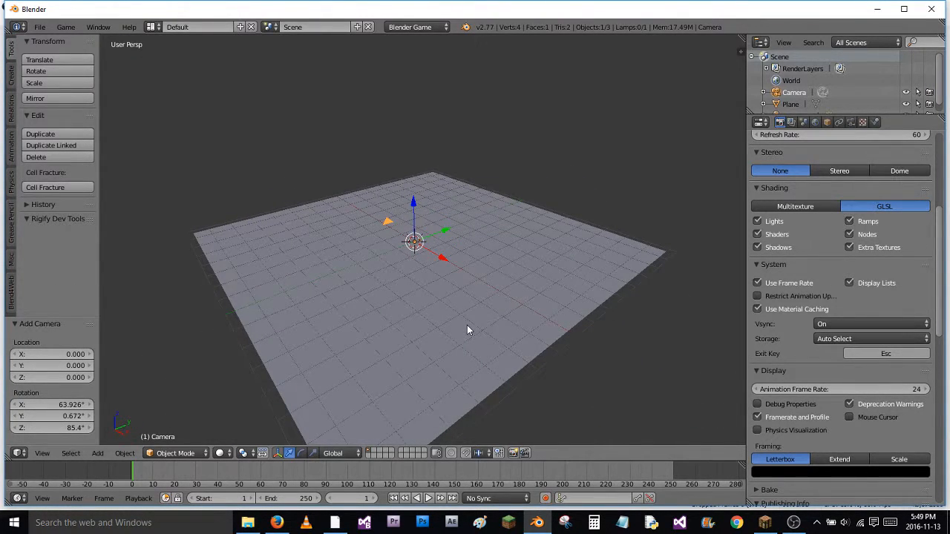
pyautogui.press('ctrl+alt+KP_0')
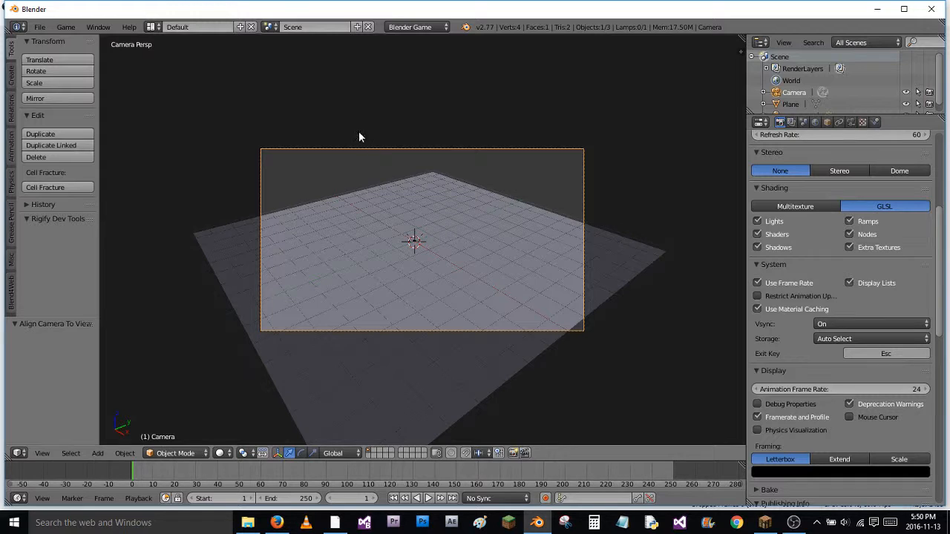
# Rotate the plane about 8.9° around the global Y axis
pyautogui.moveTo(379, 244); pyautogui.dragTo(489, 264, button='middle')
pyautogui.rightClick(414, 235)
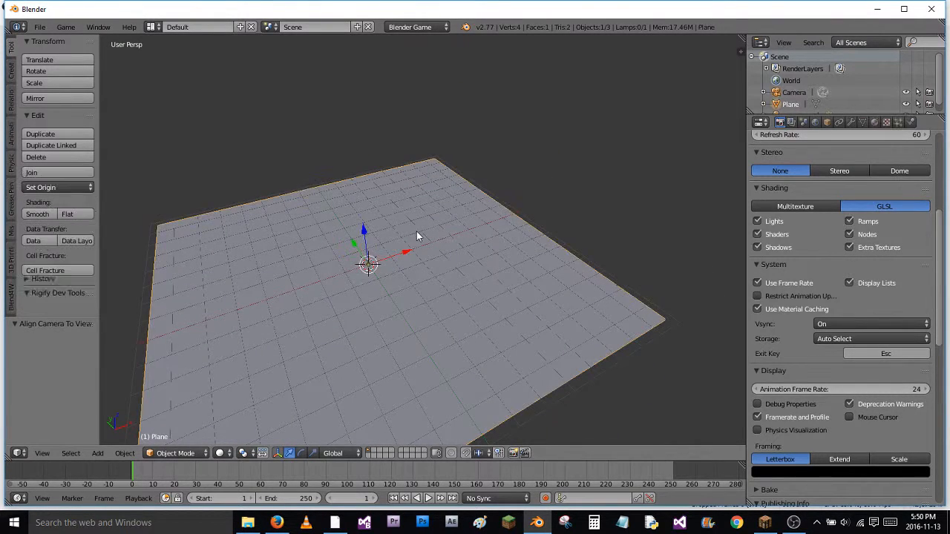
pyautogui.press('r')
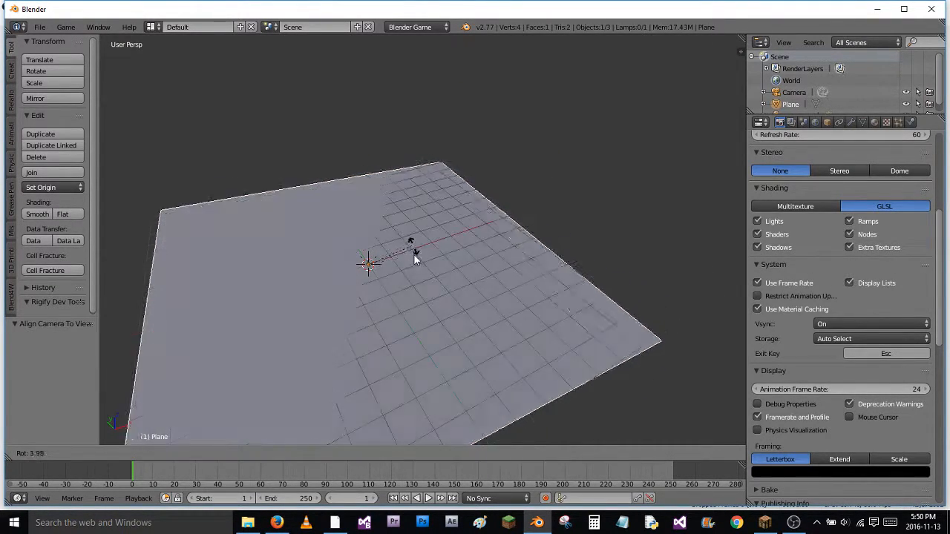
pyautogui.press('y')
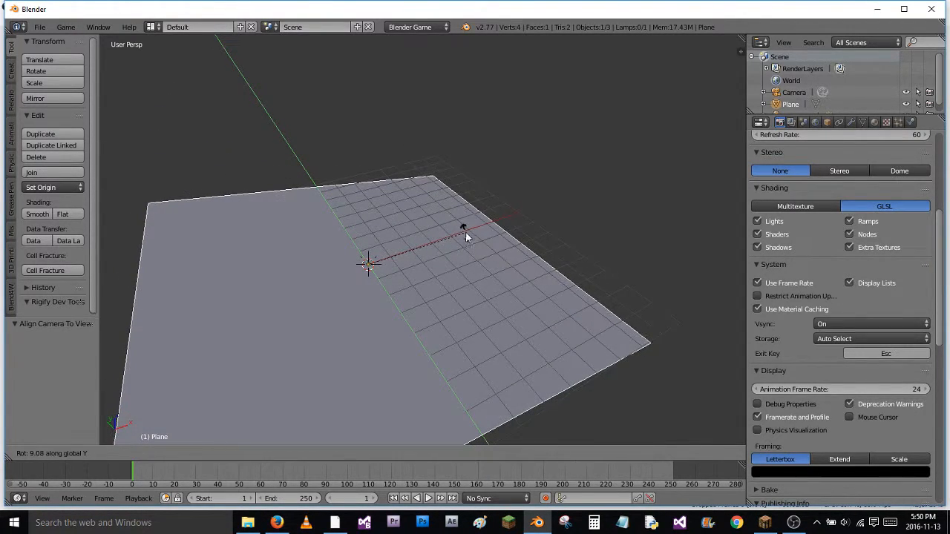
pyautogui.click(435, 251)
# Raise the sun lamp about 6.8 units along the Z axis above the plane
pyautogui.rightClick(370, 265)
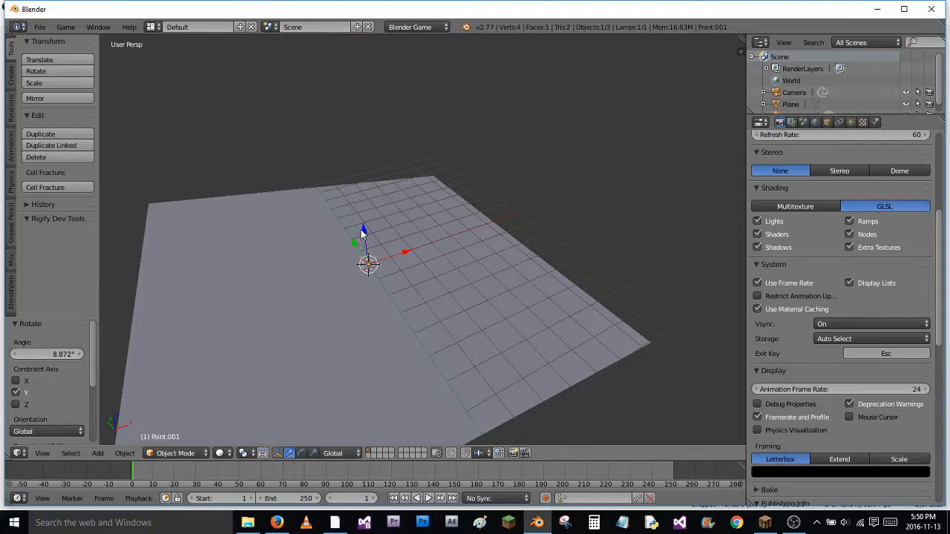
pyautogui.moveTo(360, 228); pyautogui.dragTo(359, 141)
pyautogui.moveTo(360, 77); pyautogui.dragTo(361, 79)
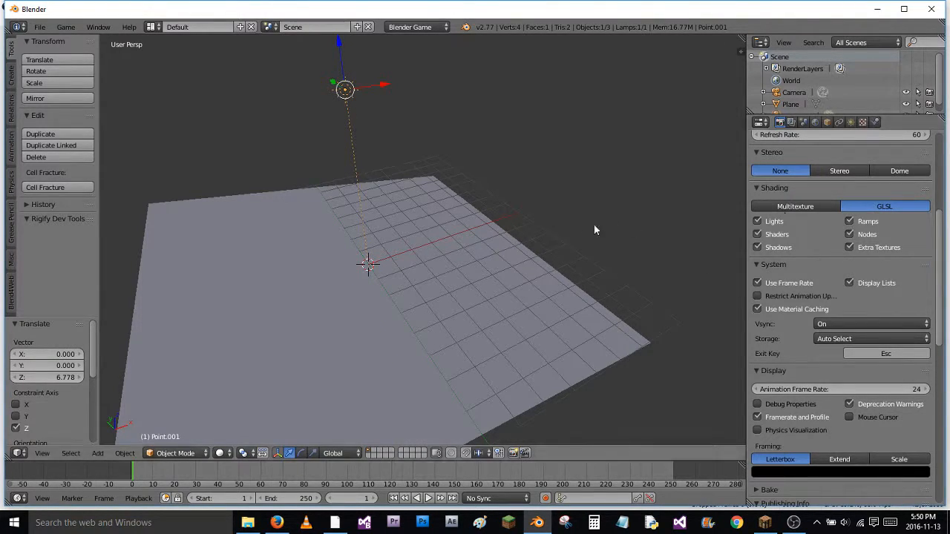
# Switch the viewport shading to Texture and give the plane a new material
pyautogui.click(228, 454)
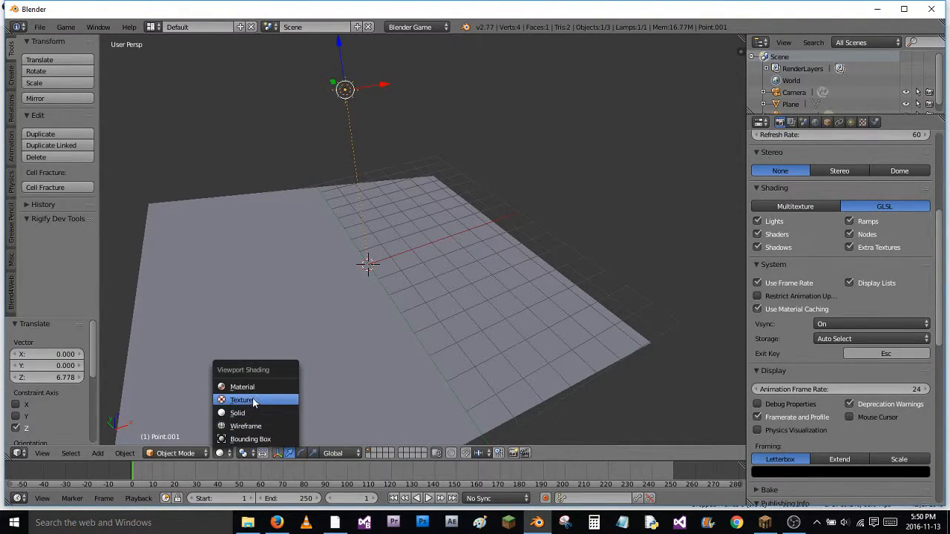
pyautogui.click(252, 398)
pyautogui.rightClick(341, 309)
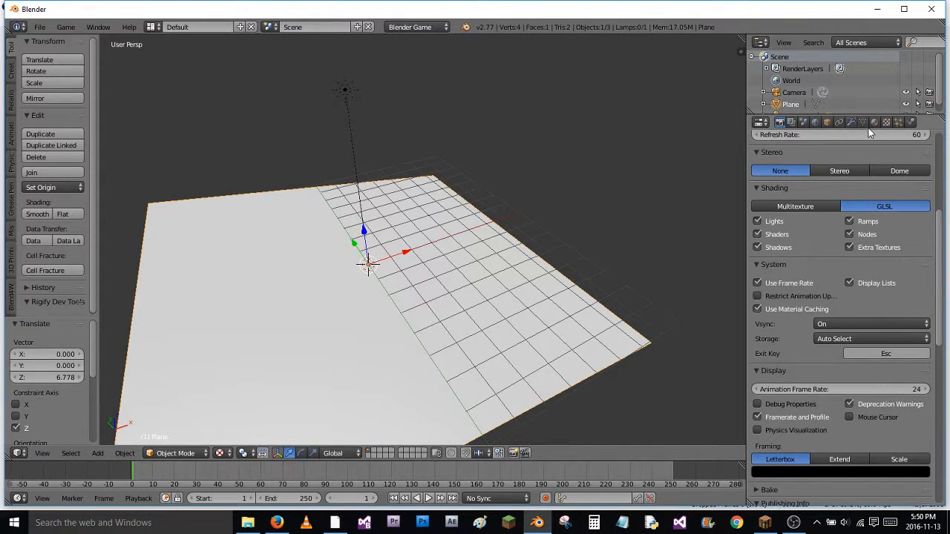
pyautogui.click(876, 122)
pyautogui.click(816, 201)
# Add a UV sphere, raise it along Z to just below the sun lamp, and scale it by about 0.457
pyautogui.moveTo(384, 283); pyautogui.dragTo(562, 273, button='middle')
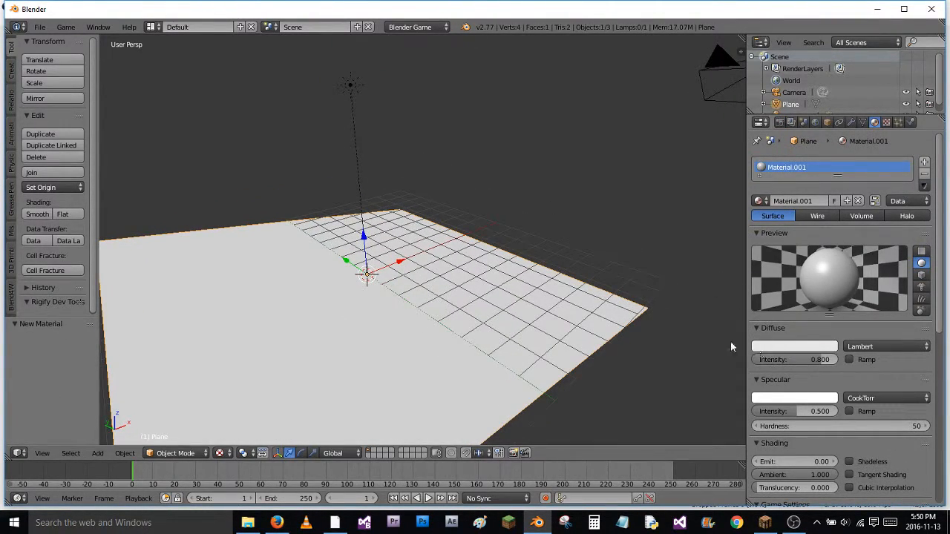
pyautogui.moveTo(415, 314); pyautogui.dragTo(383, 319, button='middle')
pyautogui.hotkey('shift', 'a')
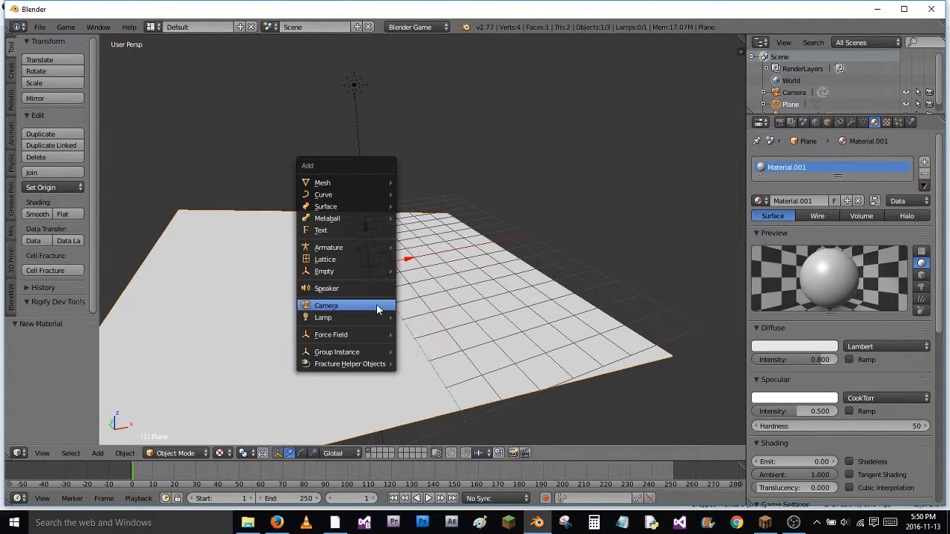
pyautogui.moveTo(362, 184)
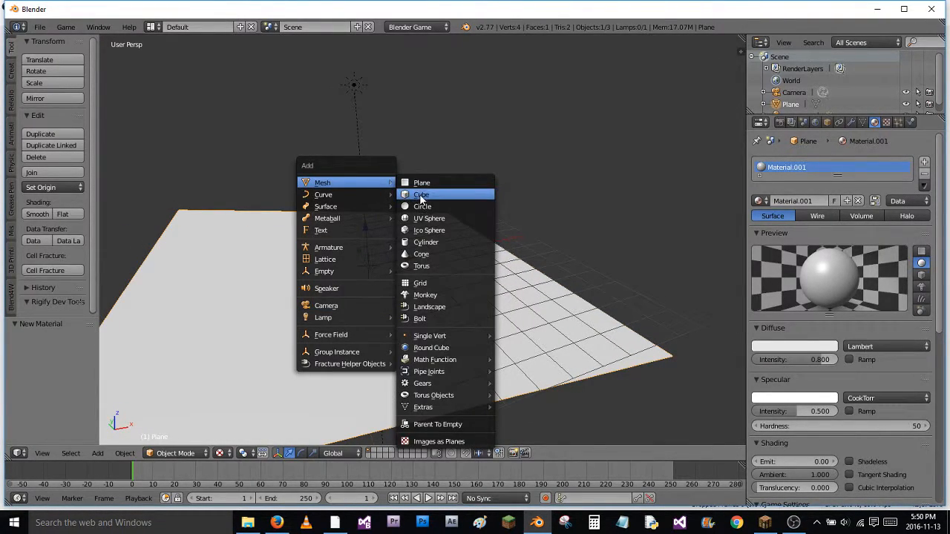
pyautogui.click(428, 218)
pyautogui.moveTo(369, 230); pyautogui.dragTo(361, 95)
pyautogui.press('s')
pyautogui.click(449, 164)
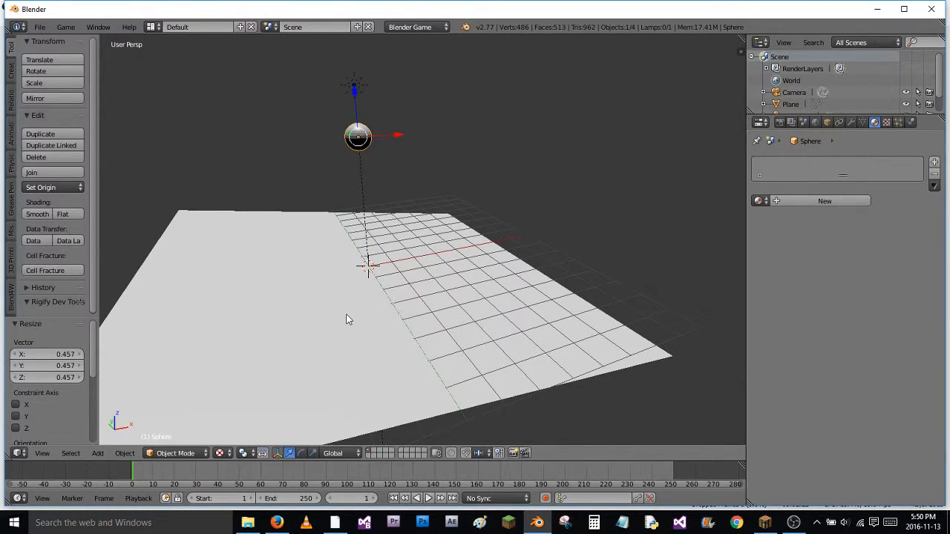
# Select the plane together with the sphere and scale both up by about 2.33
pyautogui.keyDown('shift'); pyautogui.rightClick(333, 284); pyautogui.keyUp('shift')
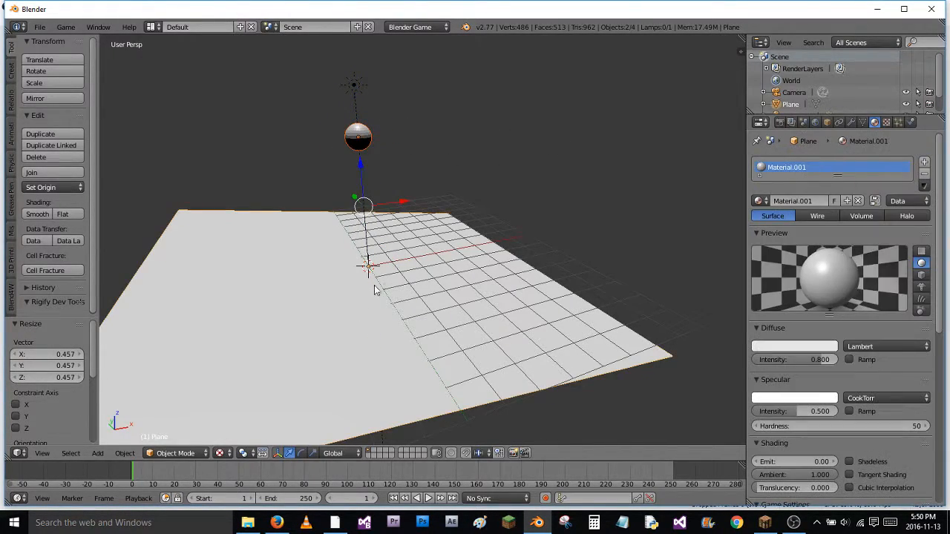
pyautogui.scroll(-3, 585, 276)
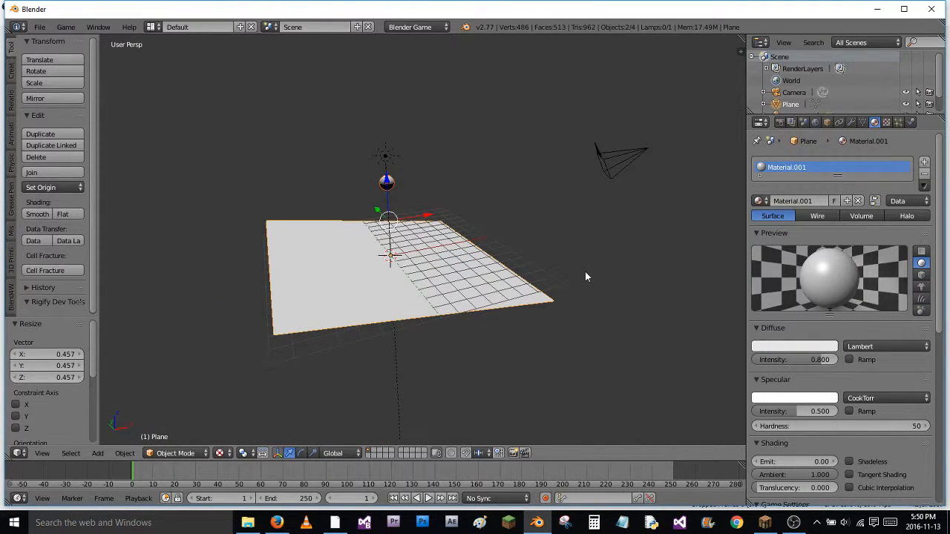
pyautogui.scroll(-4, 428, 240)
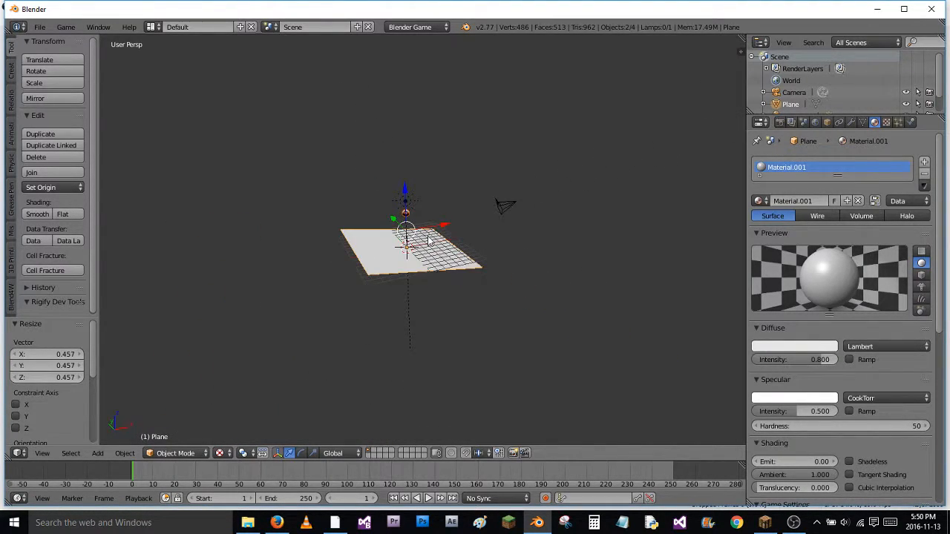
pyautogui.press('s')
pyautogui.click(601, 321)
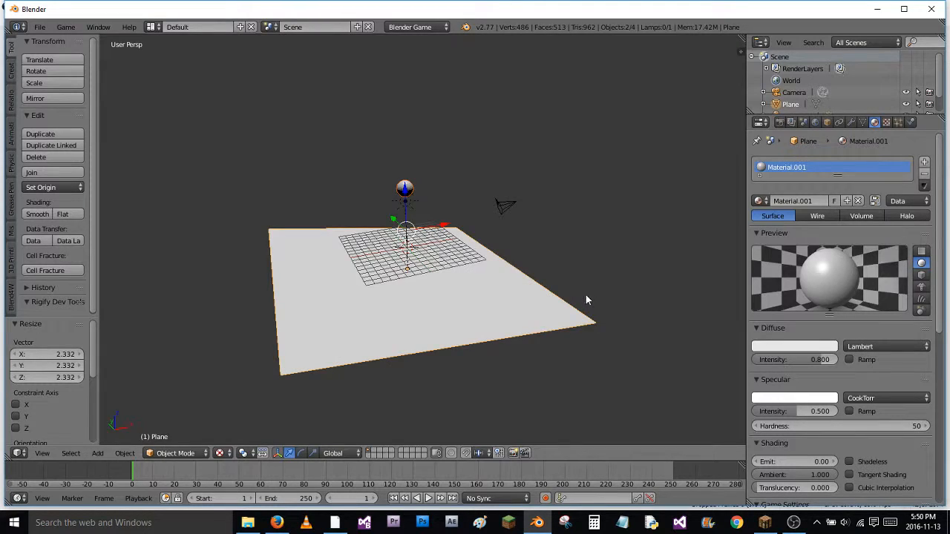
# Give the sphere a new material with a light teal-green diffuse colour (R 0.205, G 0.800, B 0.450)
pyautogui.press('KP_0')
pyautogui.moveTo(520, 311); pyautogui.dragTo(430, 137, button='middle')
pyautogui.rightClick(371, 68)
pyautogui.click(822, 201)
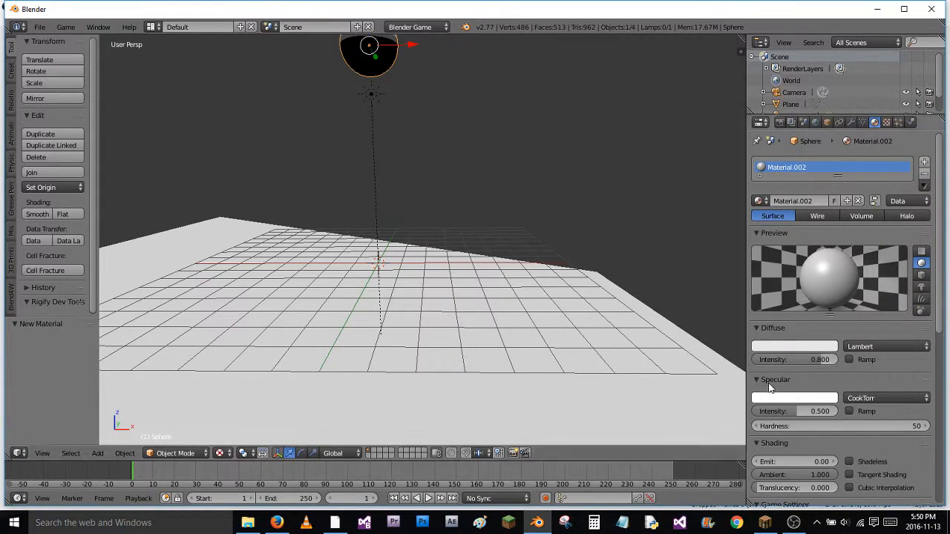
pyautogui.click(793, 347)
pyautogui.click(769, 217)
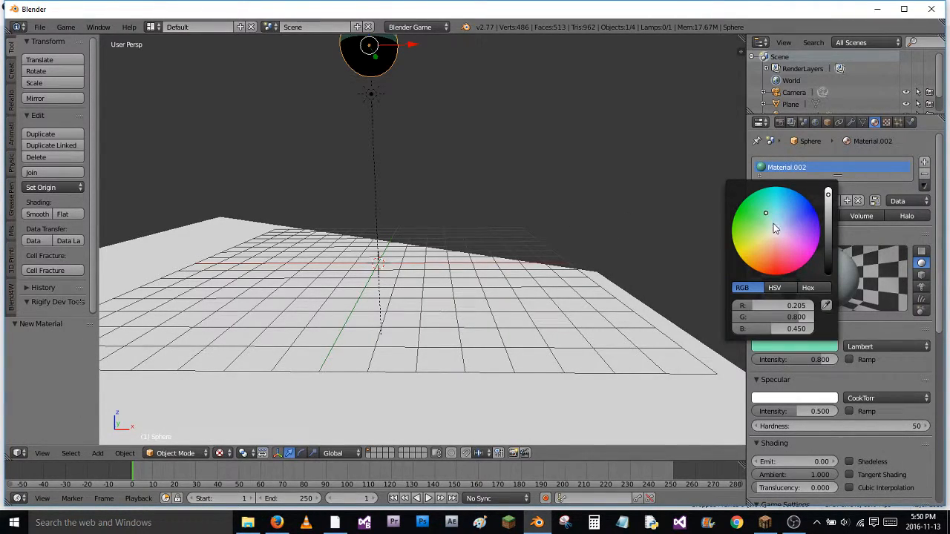
# Run the game from the camera view to check the lighting, and exit it
pyautogui.press('KP_0')
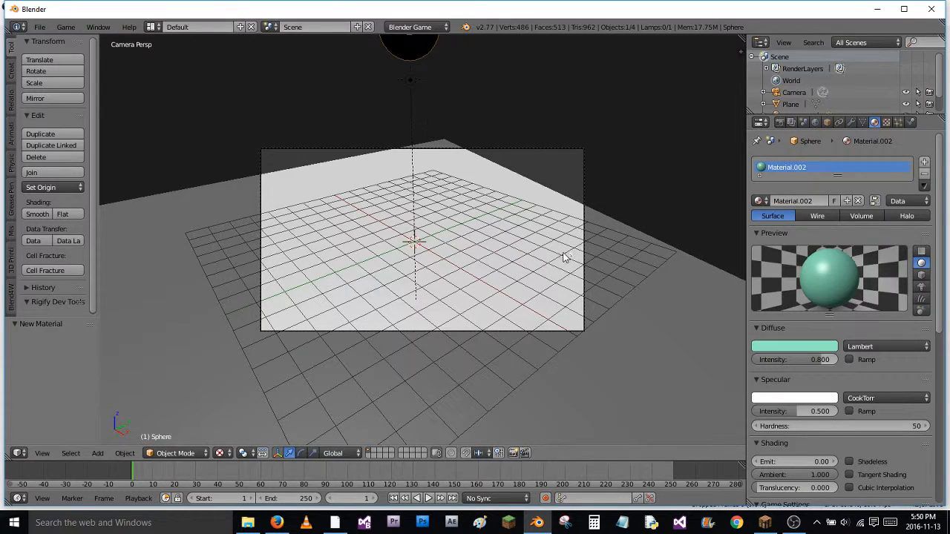
pyautogui.press('p')
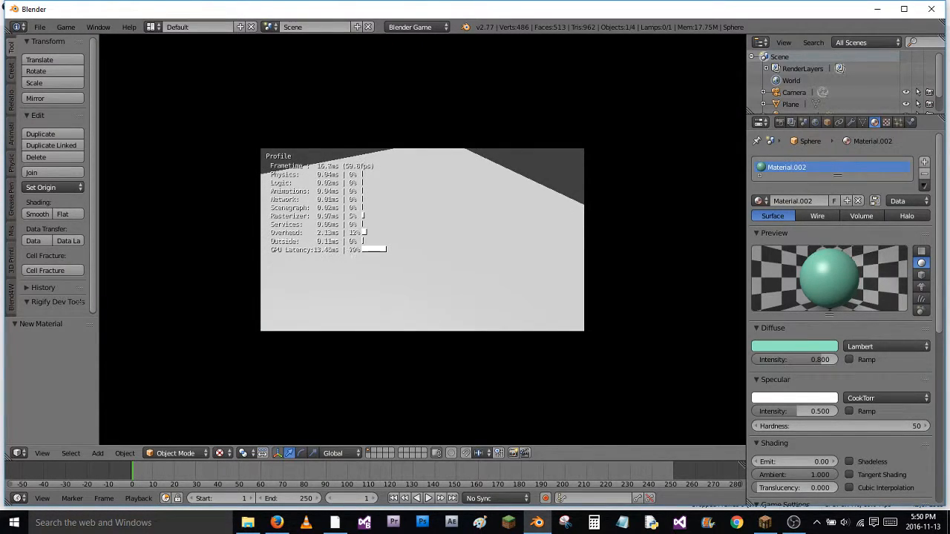
pyautogui.press('Escape')
# Set the sphere's physics type to Rigid Body
pyautogui.keyDown('shift'); pyautogui.moveTo(375, 202); pyautogui.dragTo(455, 188, button='middle'); pyautogui.keyUp('shift')
pyautogui.click(910, 122)
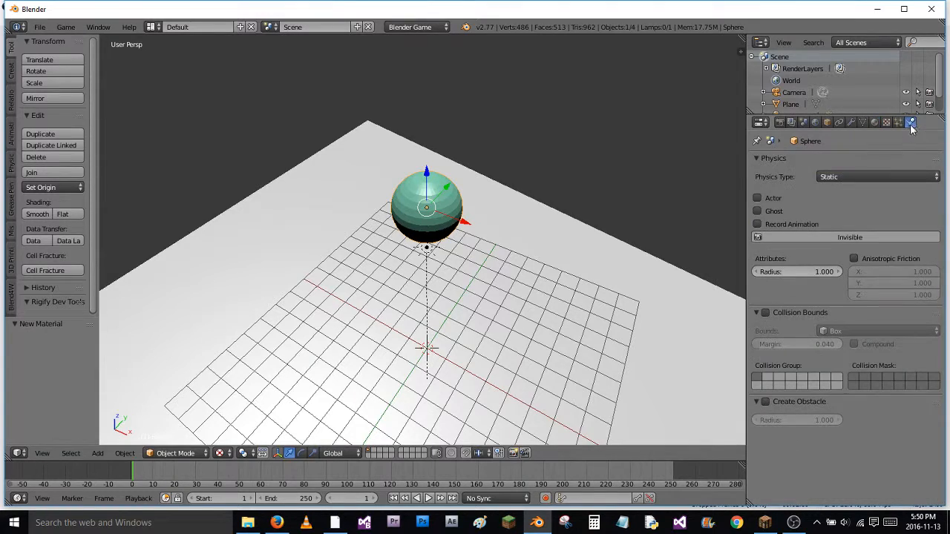
pyautogui.click(849, 178)
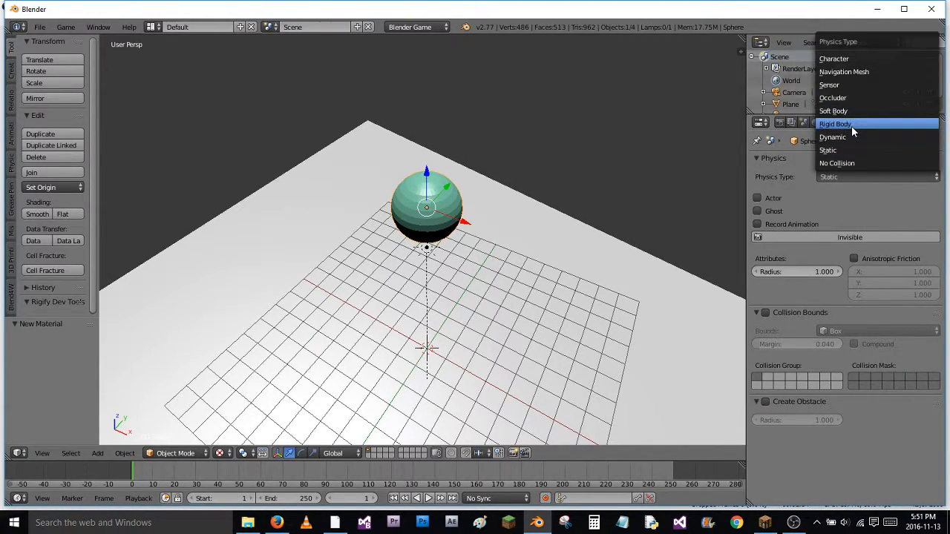
pyautogui.click(852, 125)
# Enable collision bounds on both the plane and the sphere, using the Sphere shape for the sphere
pyautogui.rightClick(520, 238)
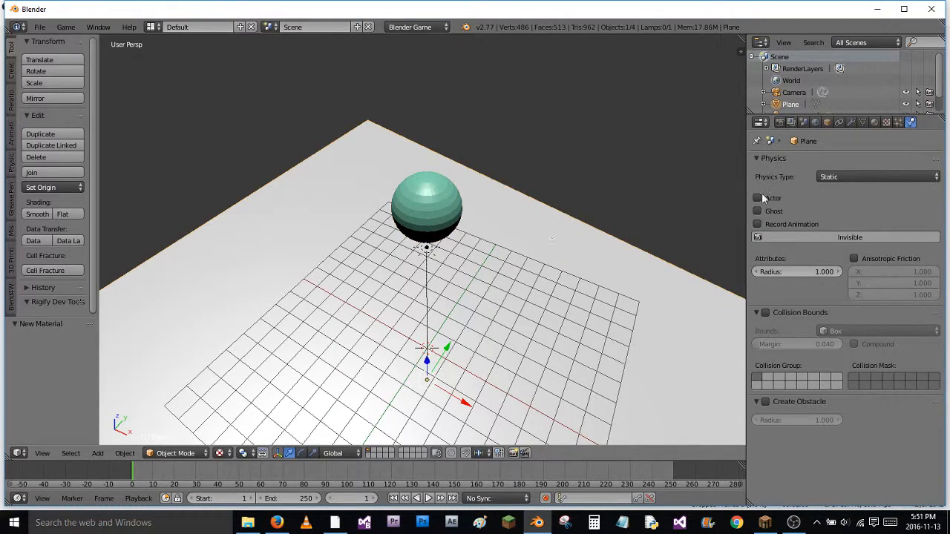
pyautogui.click(768, 312)
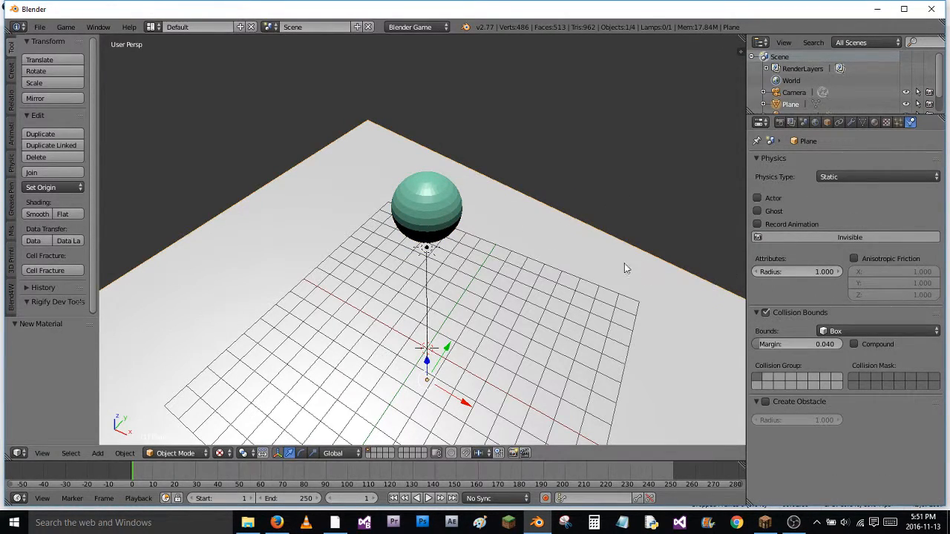
pyautogui.rightClick(464, 192)
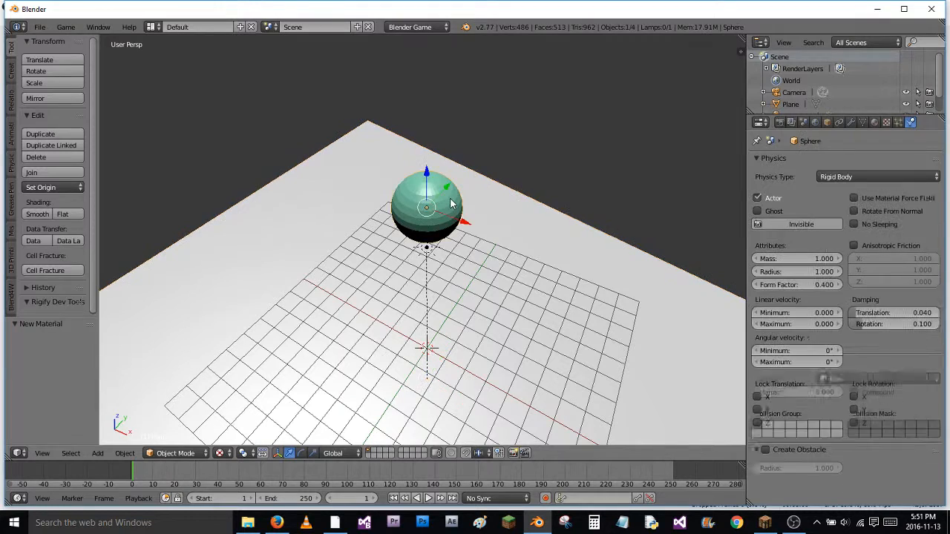
pyautogui.scroll(-3, 823, 356)
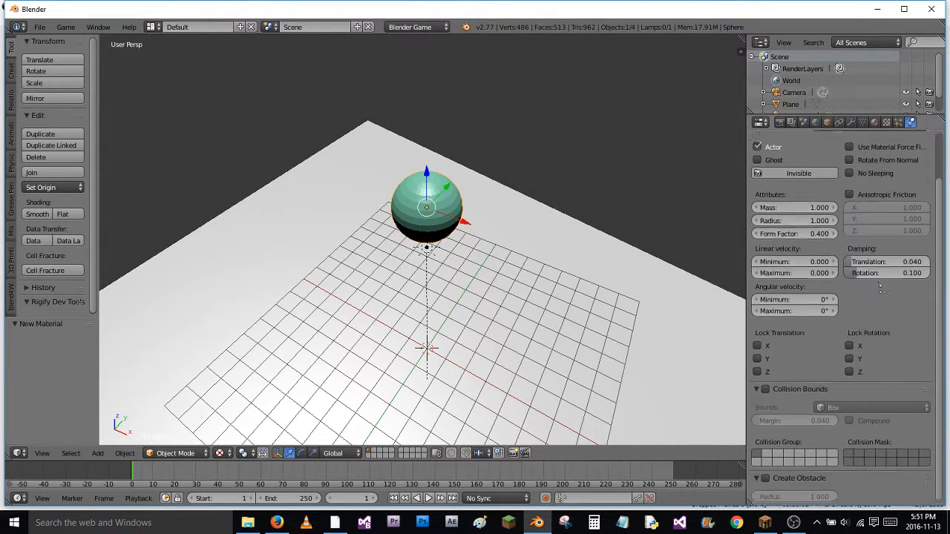
pyautogui.click(769, 400)
pyautogui.click(823, 419)
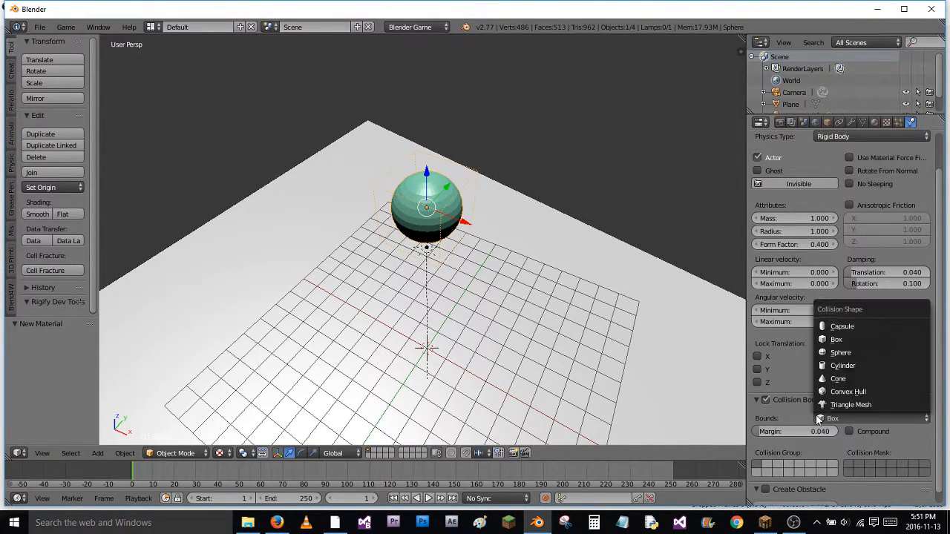
pyautogui.click(848, 354)
# Run the game from the camera view and again from a wider perspective to check the sphere's fall
pyautogui.press('KP_0')
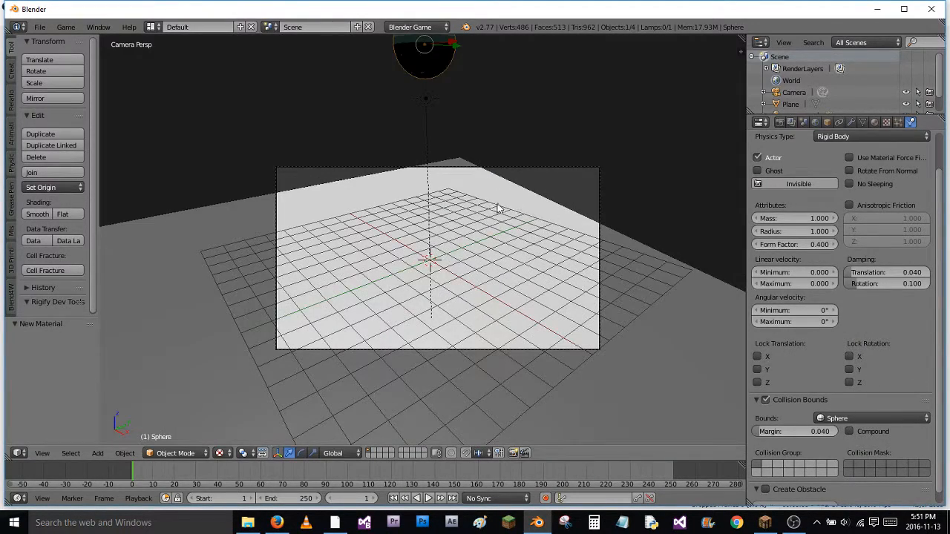
pyautogui.press('p')
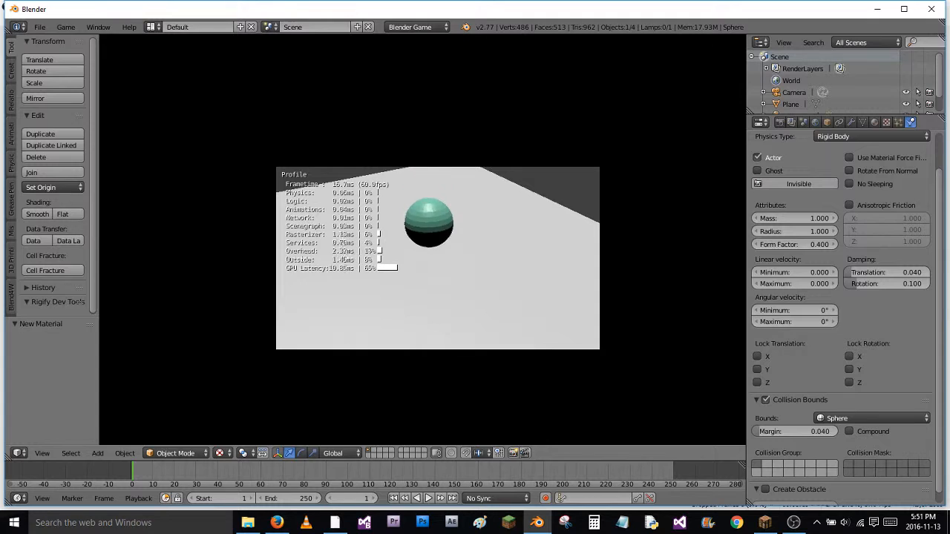
pyautogui.press('Escape')
pyautogui.moveTo(504, 310); pyautogui.dragTo(584, 276, button='middle')
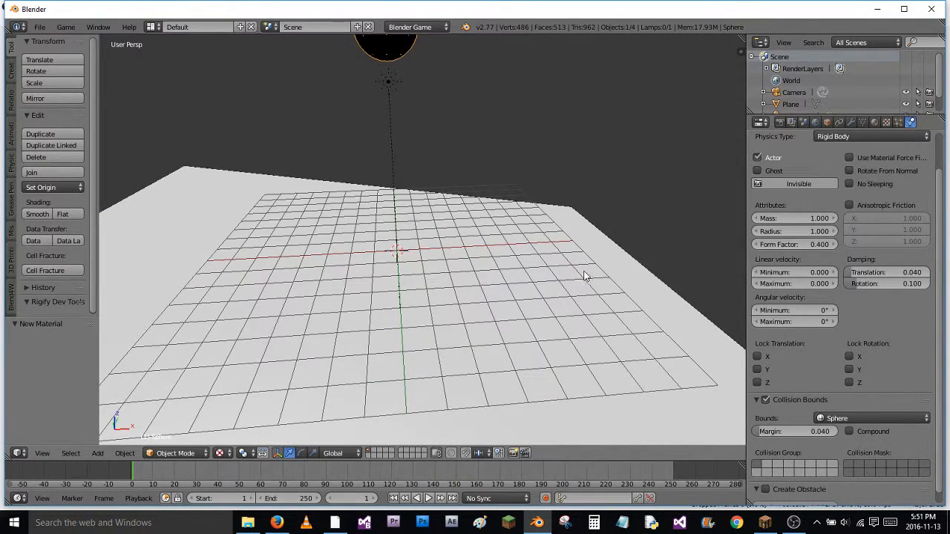
pyautogui.scroll(-4, 555, 275)
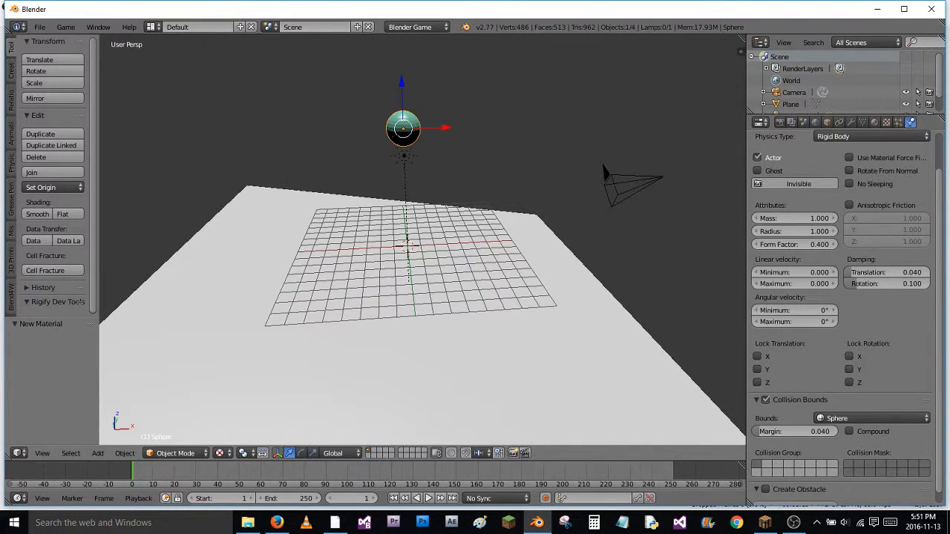
pyautogui.press('p')
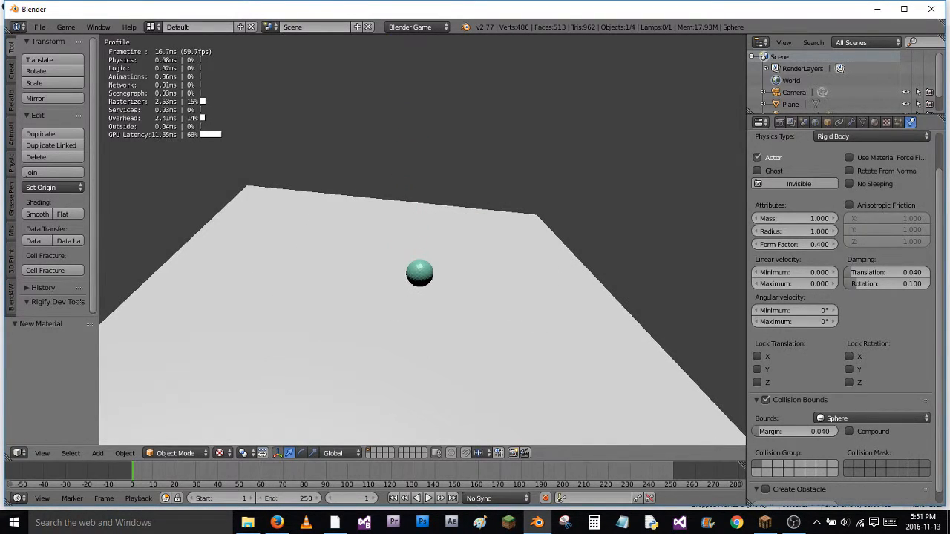
pyautogui.press('Escape')
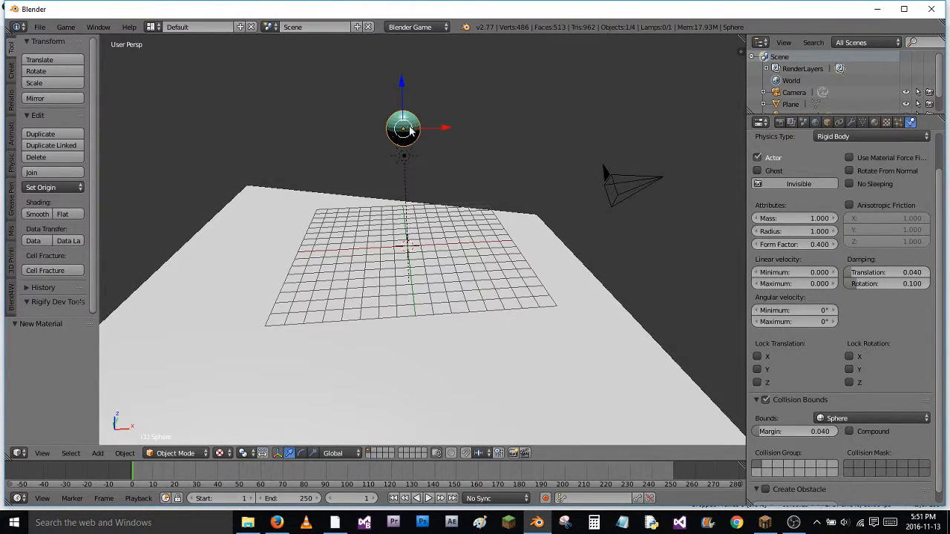
# Raise the sun lamp about 4.13 units along Z above the sphere and enable its shadow
pyautogui.rightClick(404, 157)
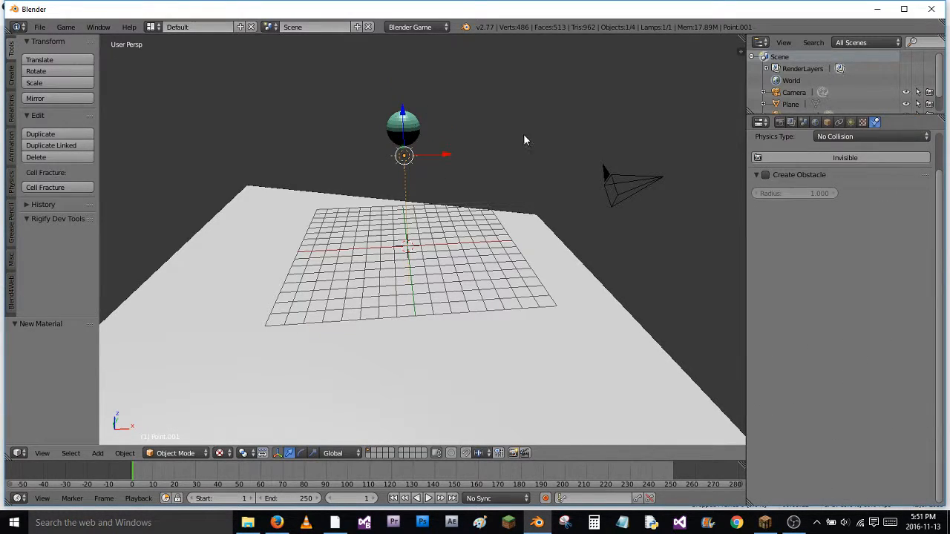
pyautogui.moveTo(404, 115); pyautogui.dragTo(462, 62)
pyautogui.click(850, 122)
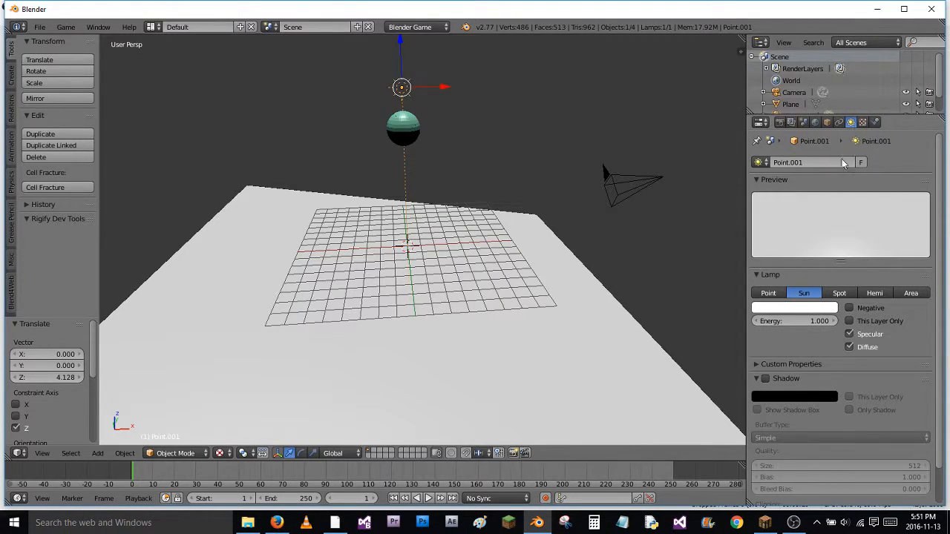
pyautogui.click(765, 381)
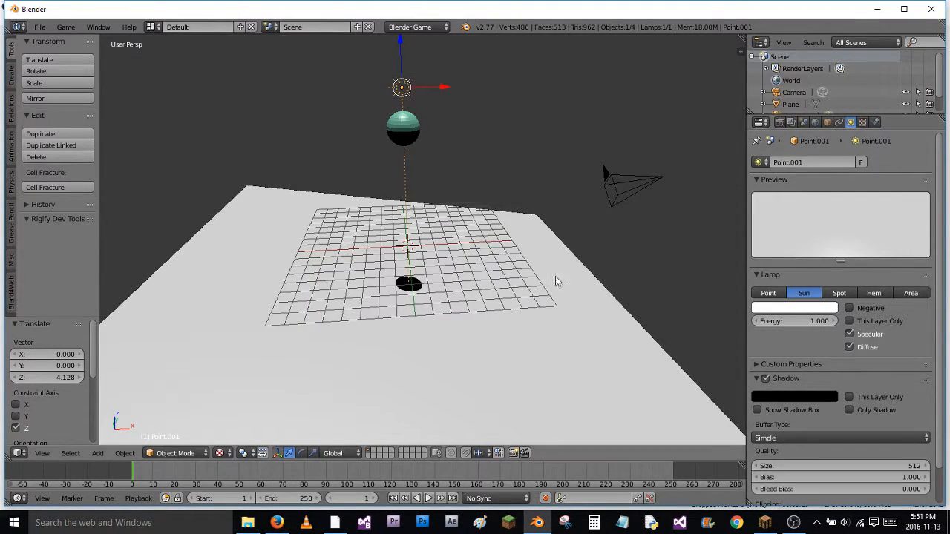
# Run the game twice, the second time from a closer angle, to examine the rolling sphere's shadow
pyautogui.press('p')
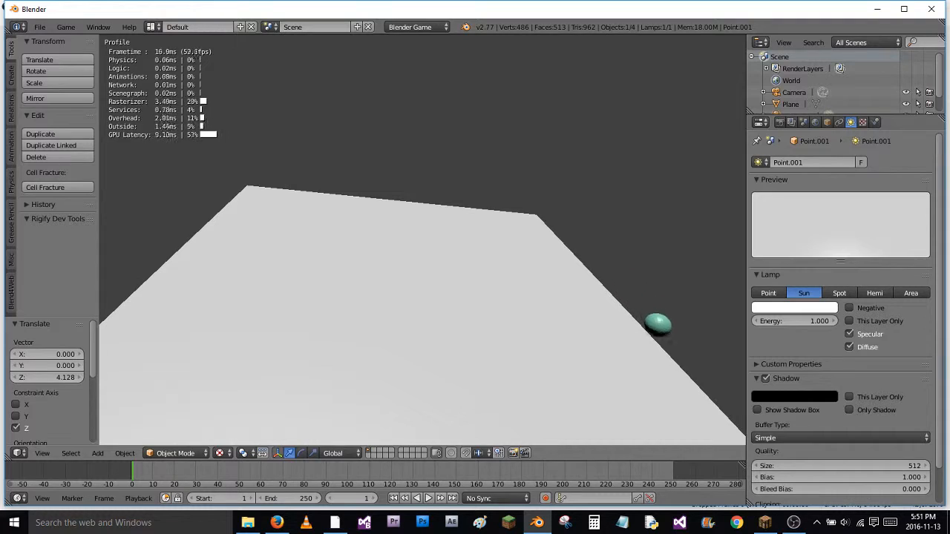
pyautogui.press('Escape')
pyautogui.scroll(3, 516, 239)
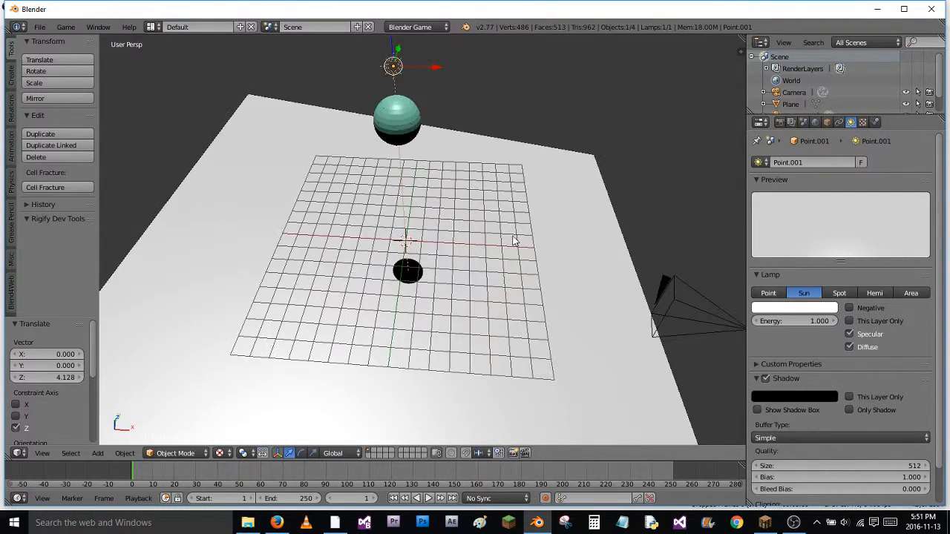
pyautogui.moveTo(507, 254); pyautogui.dragTo(545, 252, button='middle')
pyautogui.press('p')
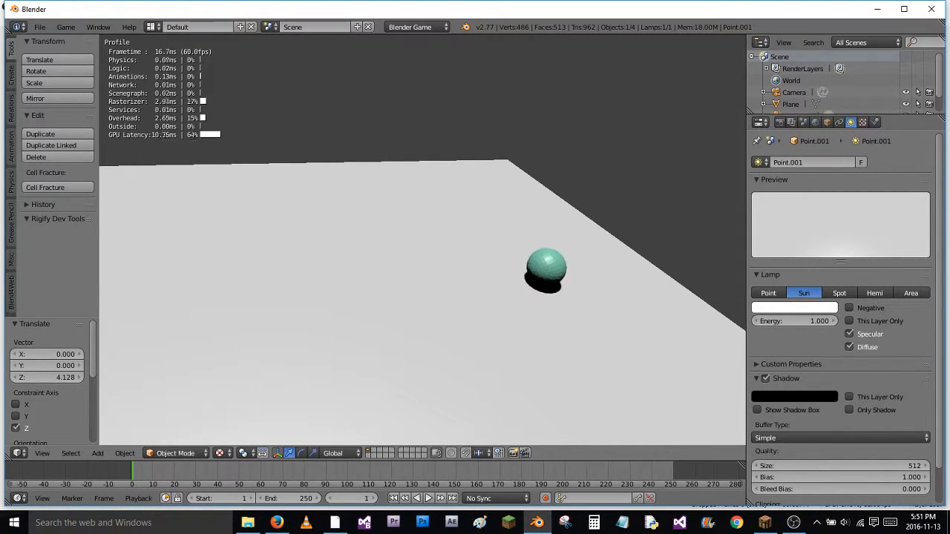
pyautogui.press('Escape')
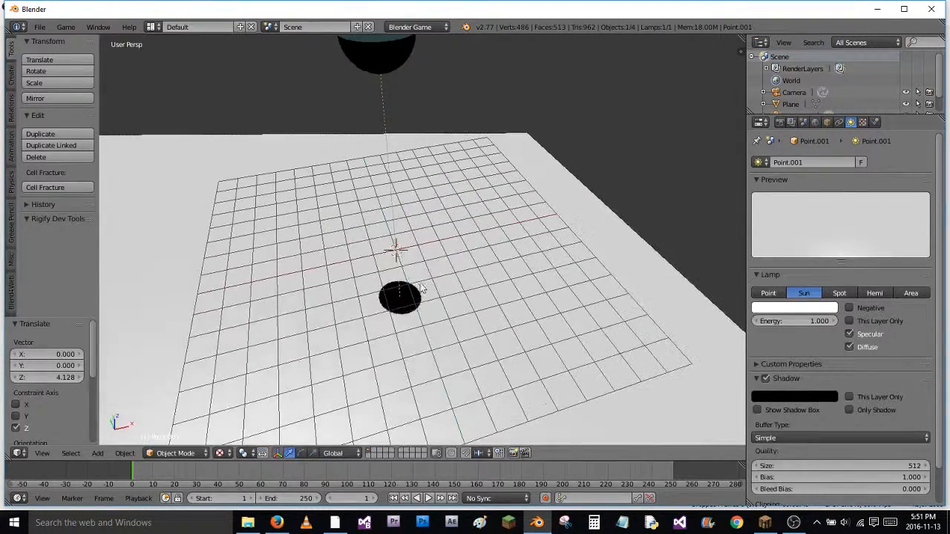
# Add a UV sphere at the scene centre and raise it about 3.21 units along Z
pyautogui.hotkey('shift', 'a')
pyautogui.moveTo(430, 286)
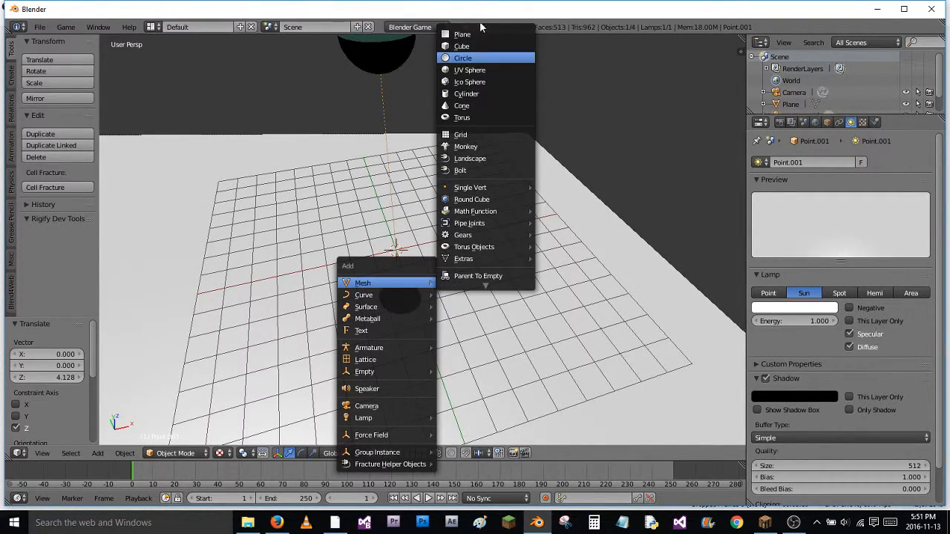
pyautogui.click(459, 71)
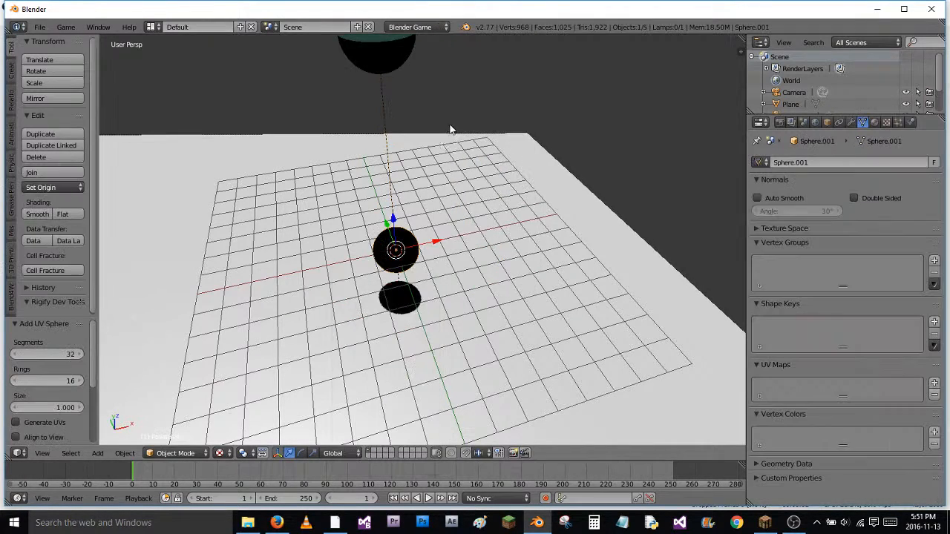
pyautogui.moveTo(393, 223); pyautogui.dragTo(394, 159)
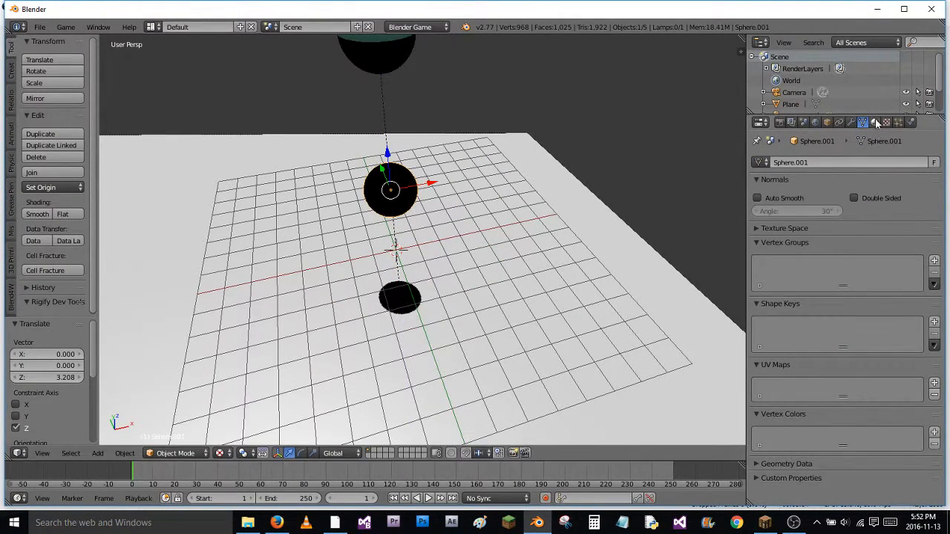
# Assign a new material to the added sphere and move it about 8.53 units along X
pyautogui.click(874, 123)
pyautogui.click(816, 200)
pyautogui.moveTo(615, 197); pyautogui.dragTo(588, 189, button='middle')
pyautogui.moveTo(436, 180); pyautogui.dragTo(682, 196)
pyautogui.moveTo(682, 196); pyautogui.dragTo(520, 279, button='middle')
# Duplicate the white sphere and move the copy about 9 units along Y, plus another 1.15 units
pyautogui.hotkey('shift', 'd')
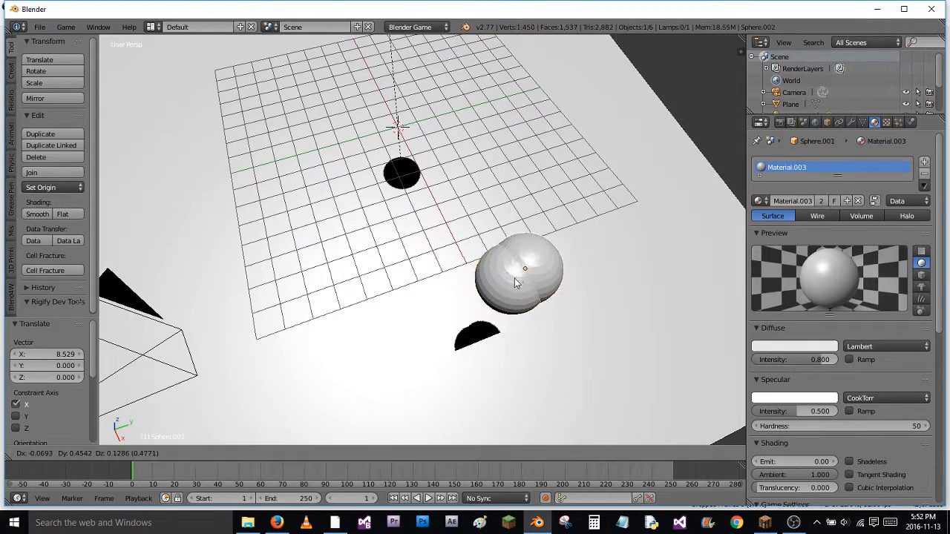
pyautogui.rightClick(542, 271)
pyautogui.press('g')
pyautogui.press('y')
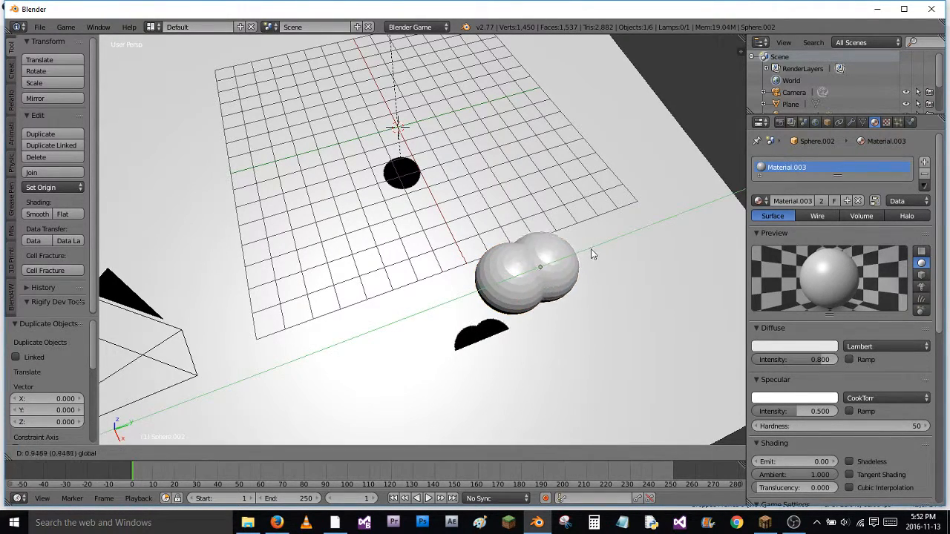
pyautogui.click(791, 156)
pyautogui.keyDown('shift'); pyautogui.moveTo(582, 231); pyautogui.dragTo(434, 239, button='middle'); pyautogui.keyUp('shift')
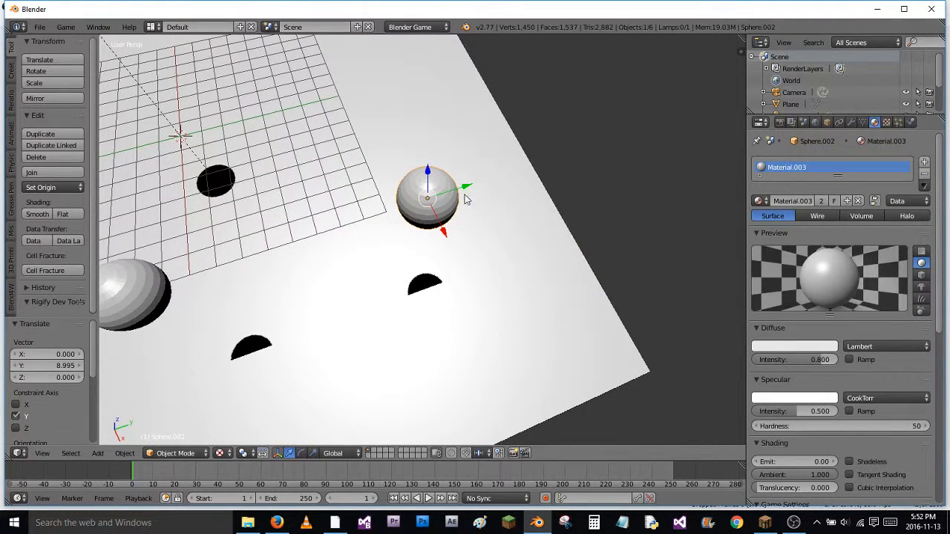
pyautogui.press('g')
pyautogui.press('y')
pyautogui.click(497, 188)
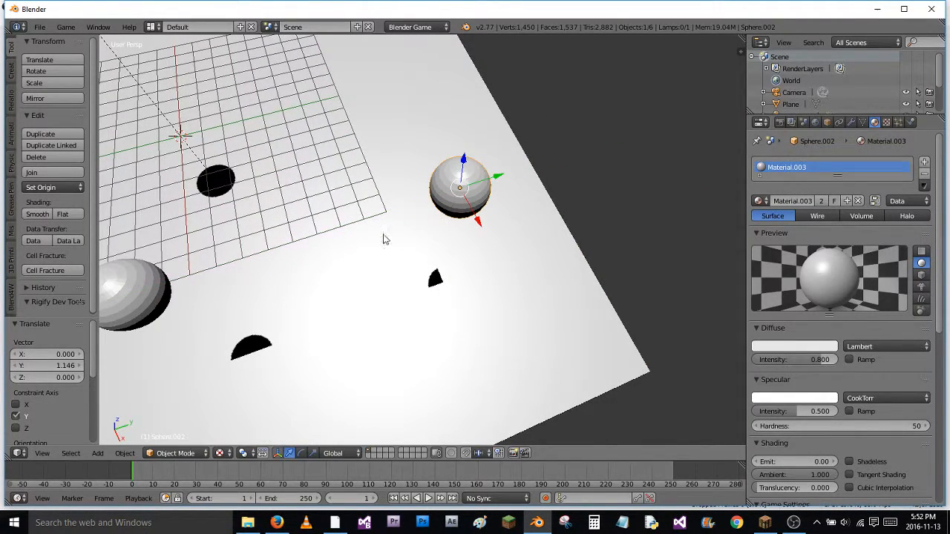
# Duplicate both white spheres together and move the copies about -20.18 units along X, to the opposite side of the plane
pyautogui.keyDown('shift'); pyautogui.moveTo(344, 271); pyautogui.dragTo(414, 271, button='middle'); pyautogui.keyUp('shift')
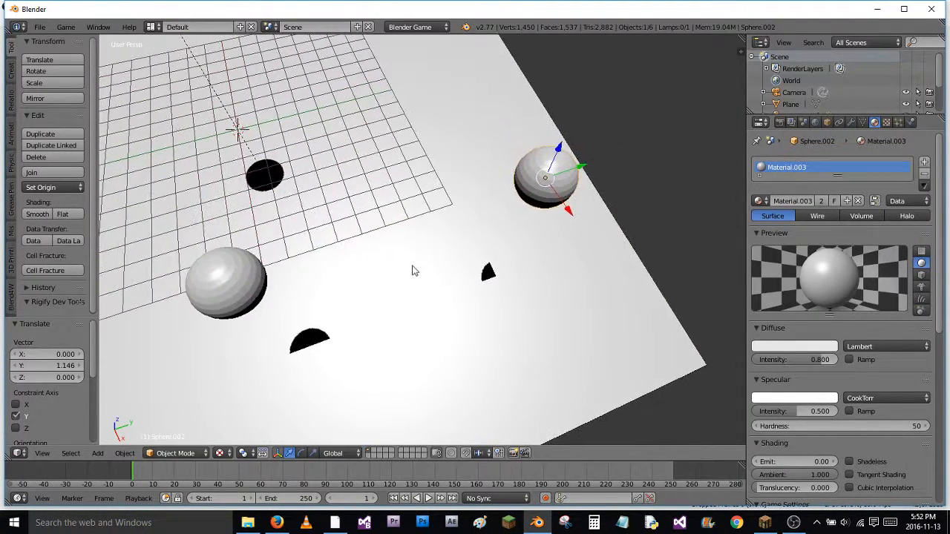
pyautogui.keyDown('shift'); pyautogui.rightClick(248, 282); pyautogui.keyUp('shift')
pyautogui.hotkey('shift', 'd')
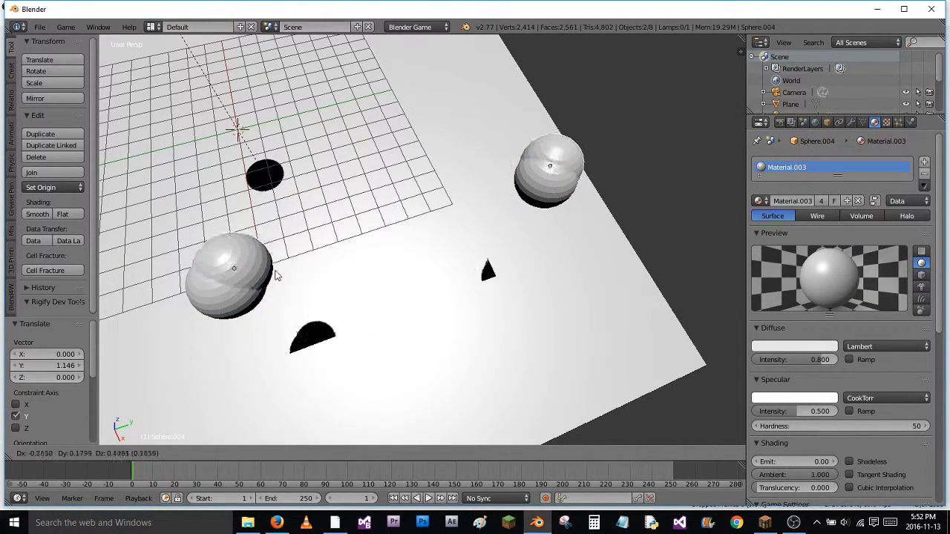
pyautogui.rightClick(364, 217)
pyautogui.moveTo(366, 218); pyautogui.dragTo(505, 251, button='middle')
pyautogui.moveTo(485, 246); pyautogui.dragTo(10, 164)
pyautogui.moveTo(282, 201); pyautogui.dragTo(467, 204, button='middle')
pyautogui.scroll(-6, 445, 283)
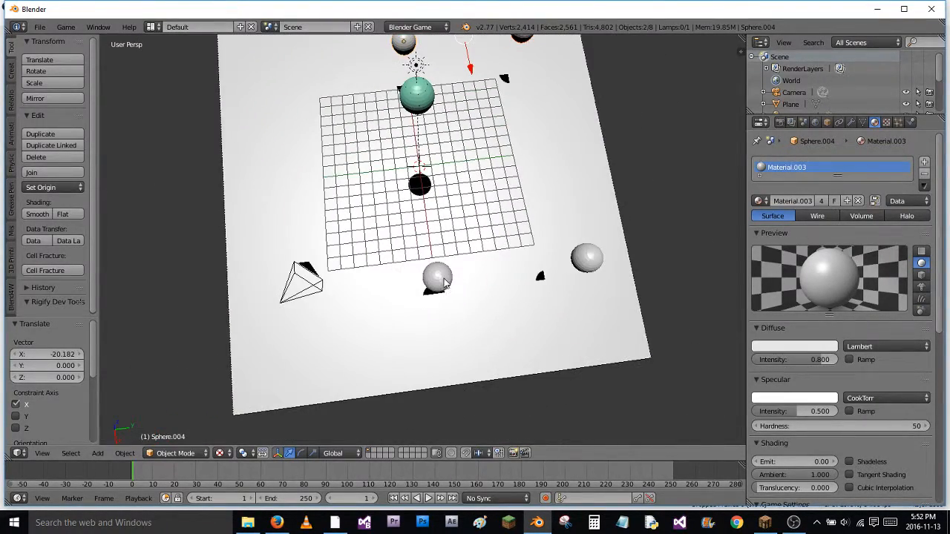
# Duplicate the two middle white spheres and move the copies about -10.04 units along Y
pyautogui.hotkey('shift', 'd')
pyautogui.rightClick(484, 167)
pyautogui.press('g')
pyautogui.press('y')
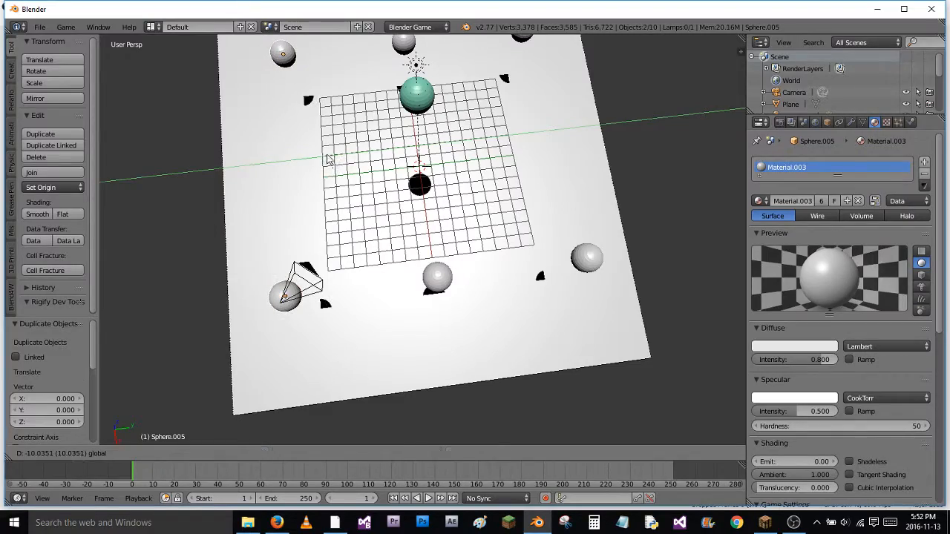
pyautogui.click(329, 161)
pyautogui.moveTo(328, 160); pyautogui.dragTo(314, 219, button='middle')
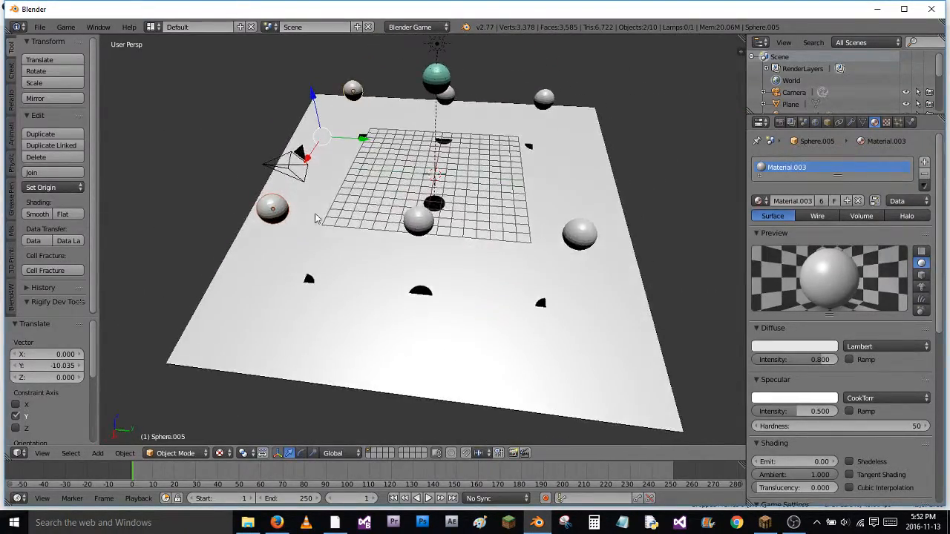
pyautogui.click(792, 524)
pyautogui.click(792, 525)
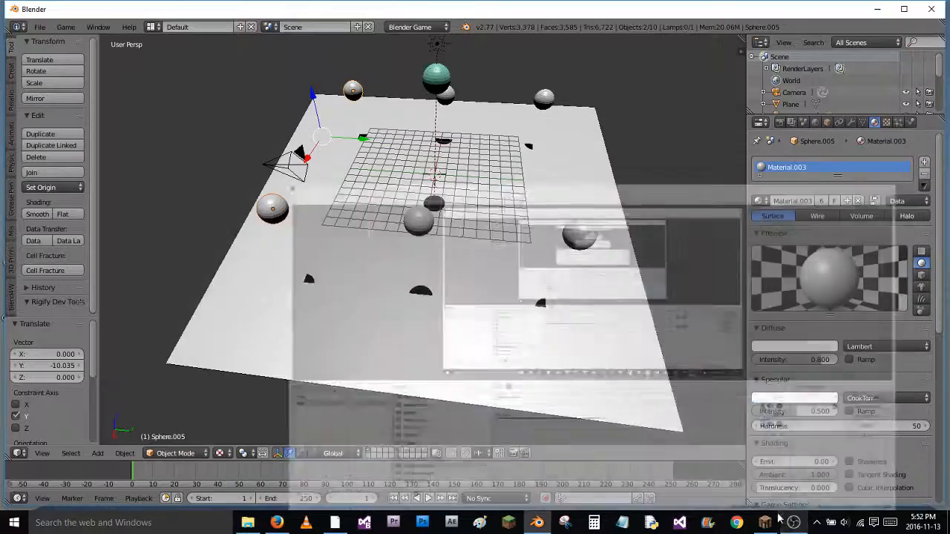
# Run the game from an angled overhead view to examine the rolling sphere and the shadows of the surrounding spheres
pyautogui.moveTo(489, 218); pyautogui.dragTo(454, 260, button='middle')
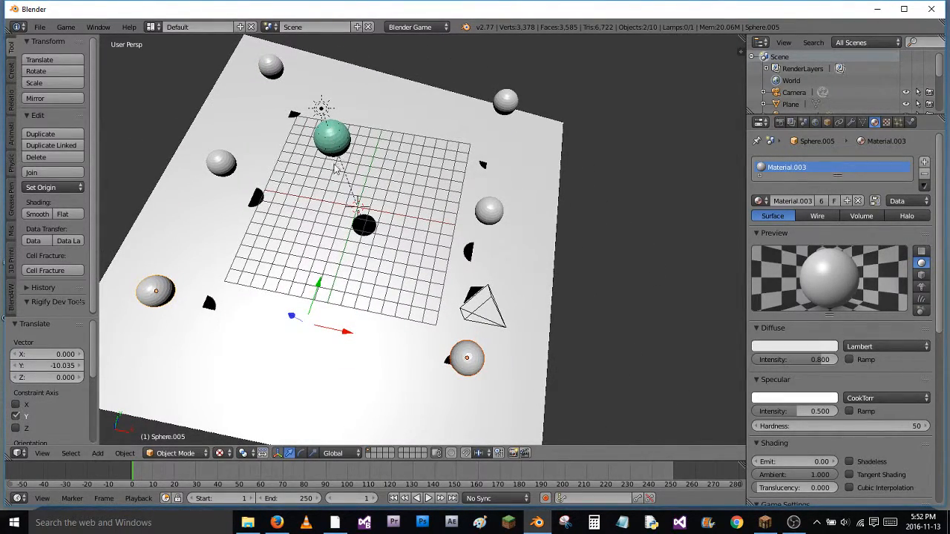
pyautogui.press('p')
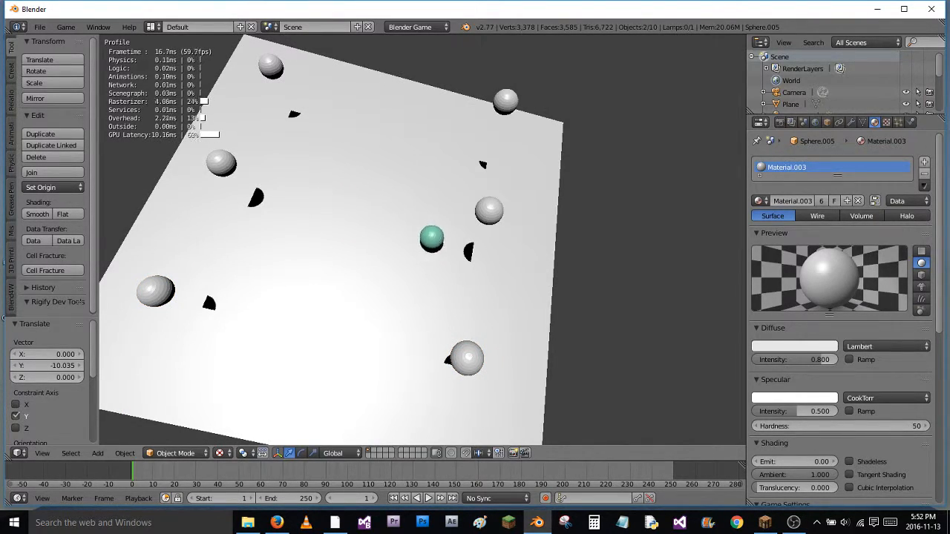
pyautogui.press('Escape')
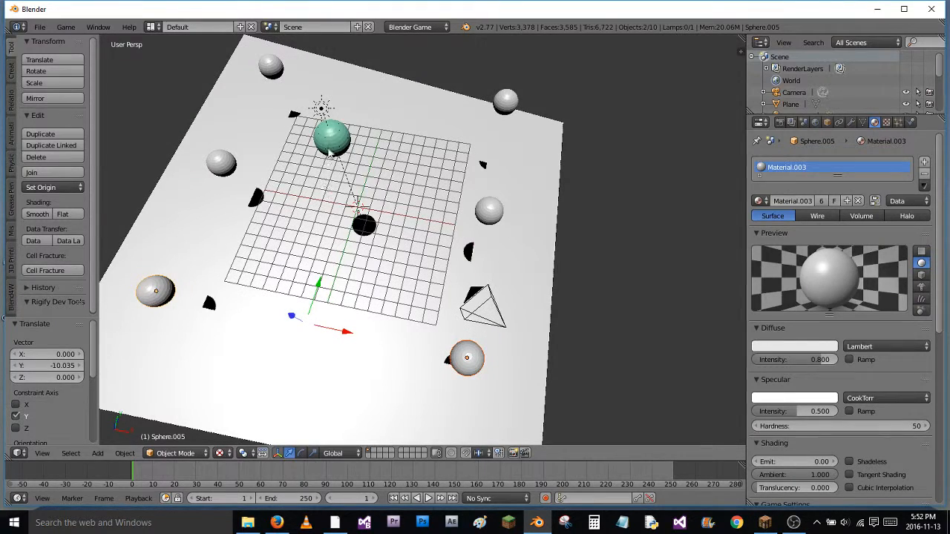
# Select the sun lamp, test how a free move affects the shadows, and review its lamp and shadow settings
pyautogui.rightClick(324, 109)
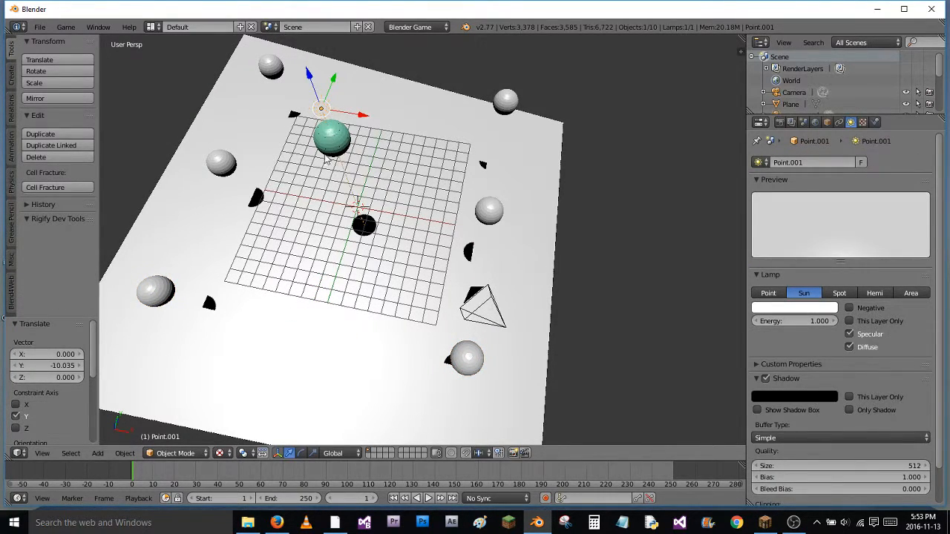
pyautogui.press('g')
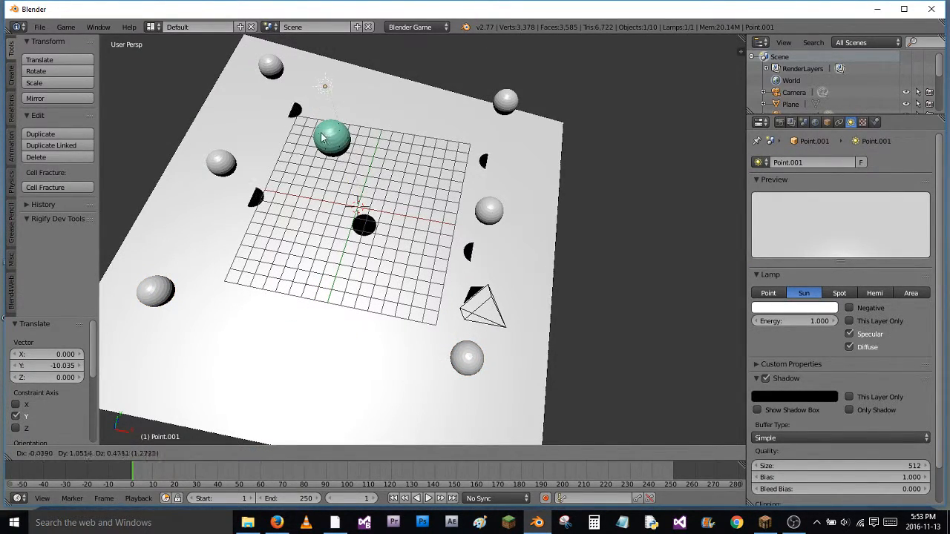
pyautogui.click(305, 171)
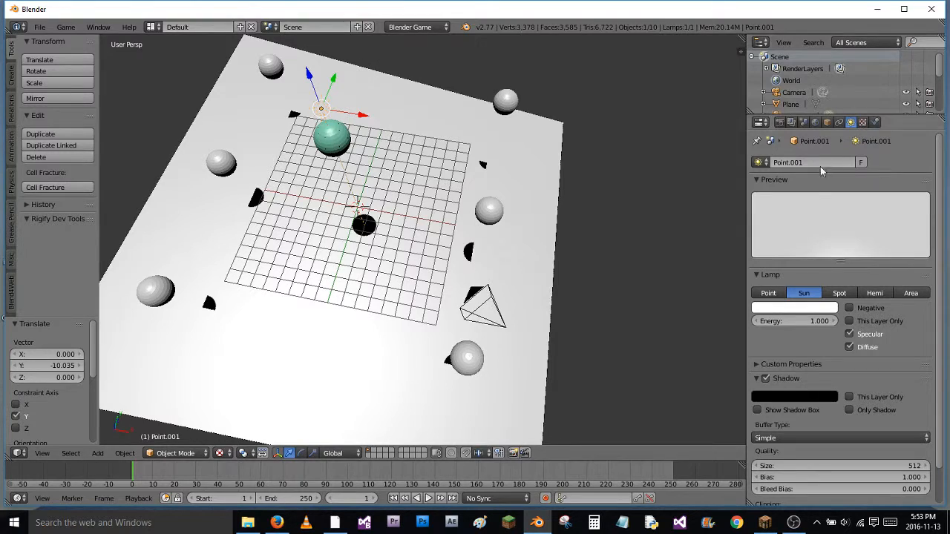
pyautogui.scroll(-2, 890, 318)
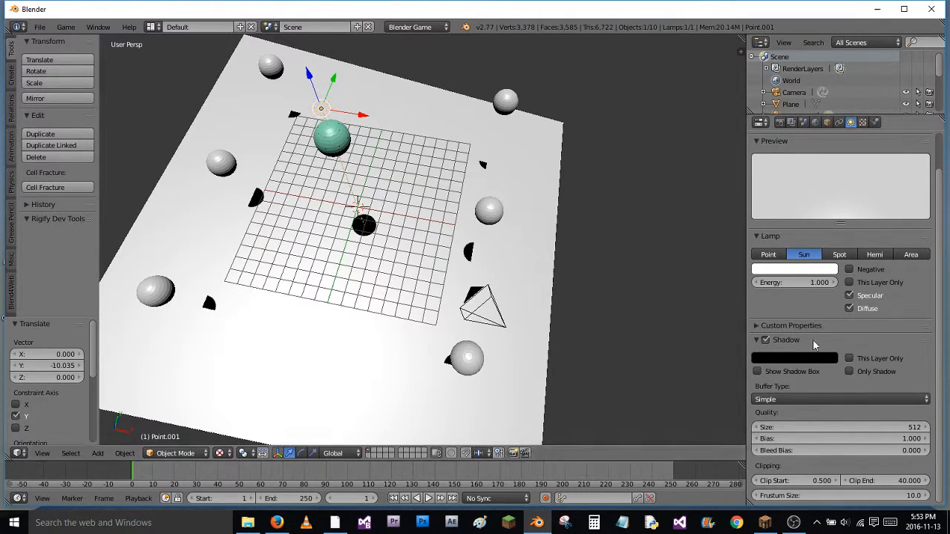
pyautogui.scroll(2, 910, 315)
pyautogui.scroll(-2, 910, 315)
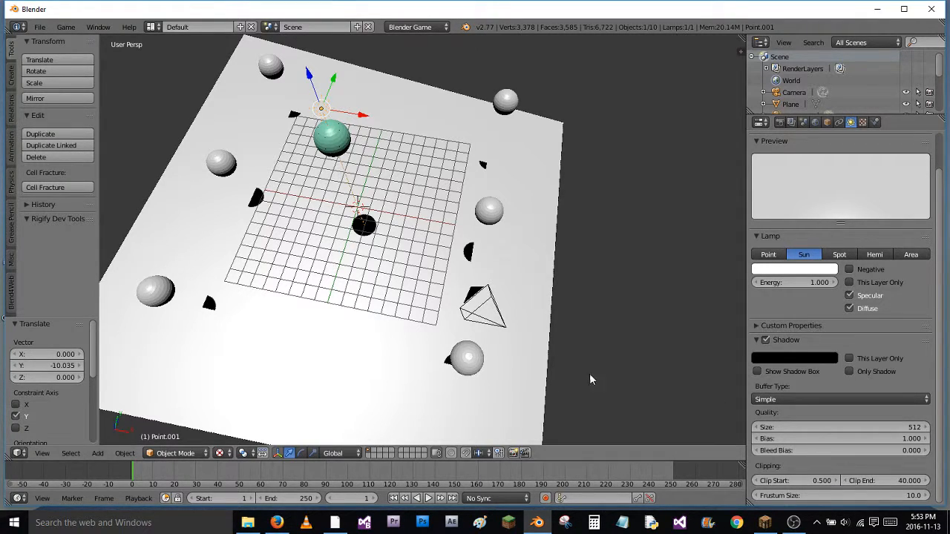
# Raise the sun lamp about 13.11 units along Z and lower it back by about 4.18 units
pyautogui.moveTo(337, 250); pyautogui.dragTo(351, 158, button='middle')
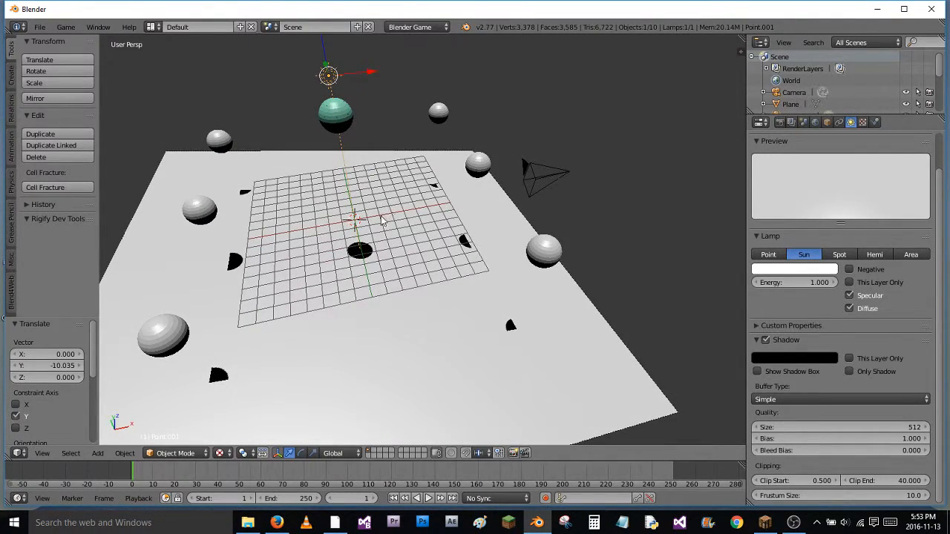
pyautogui.scroll(-4, 381, 220)
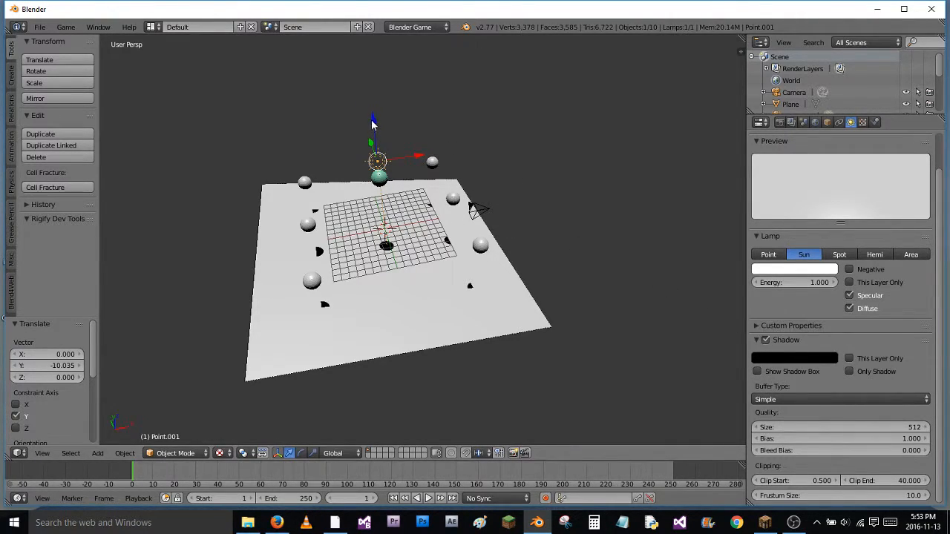
pyautogui.moveTo(373, 125); pyautogui.dragTo(365, 94)
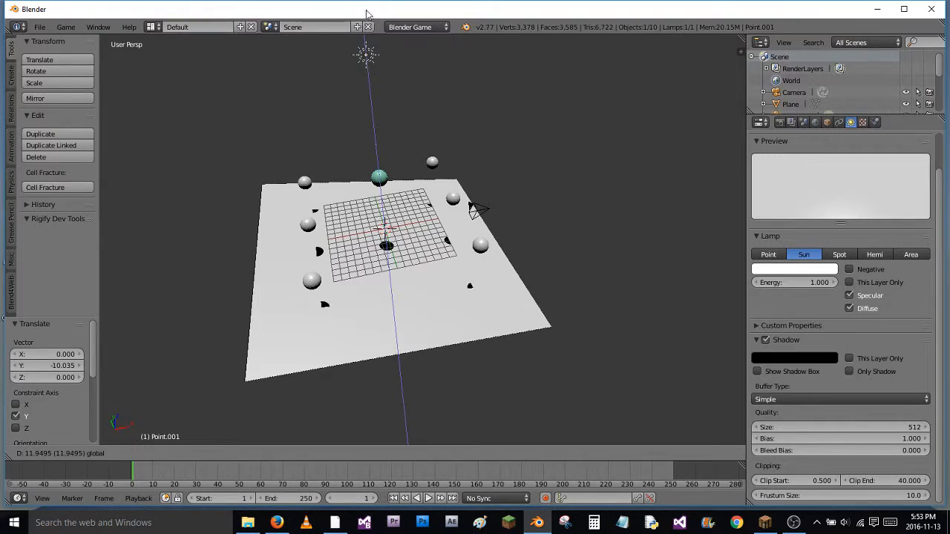
pyautogui.moveTo(365, 2); pyautogui.dragTo(364, 1)
pyautogui.keyDown('shift'); pyautogui.moveTo(433, 121); pyautogui.dragTo(470, 178, button='middle'); pyautogui.keyUp('shift')
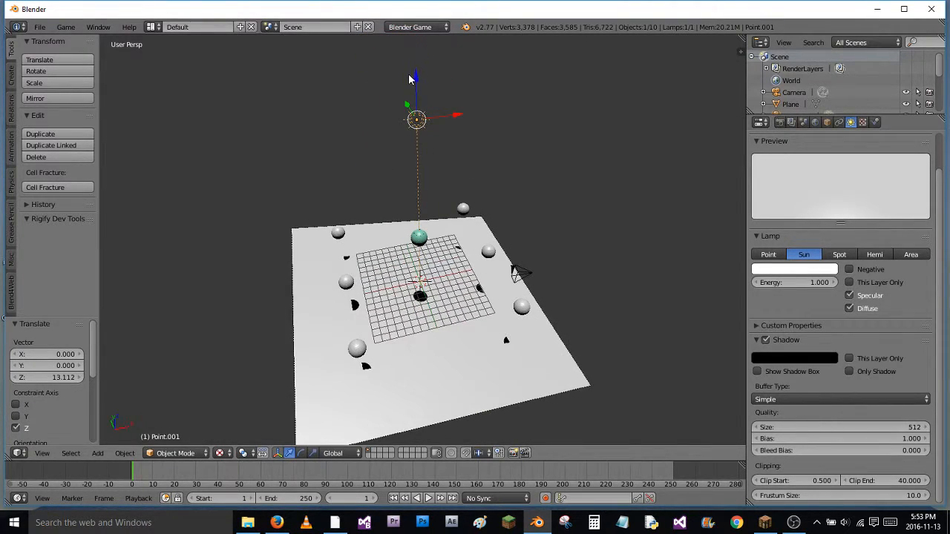
pyautogui.moveTo(415, 71); pyautogui.dragTo(418, 62)
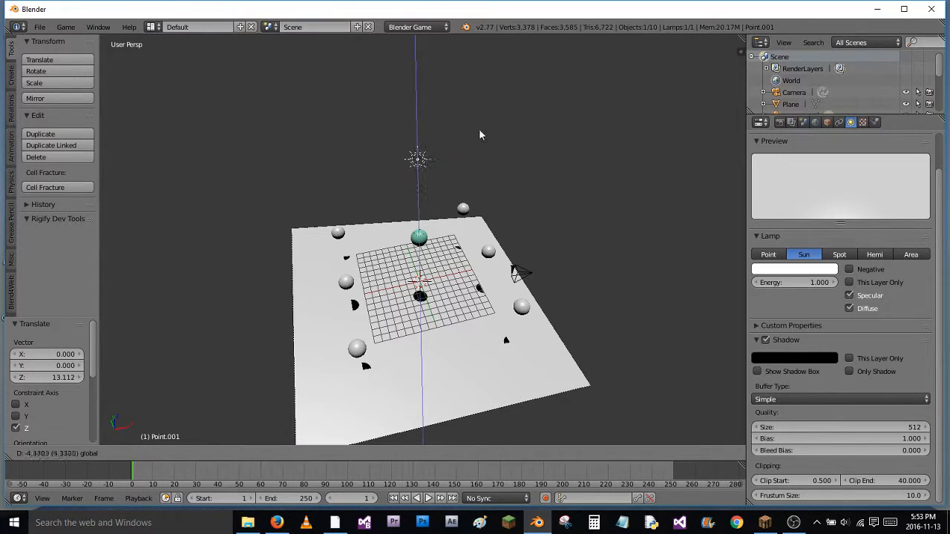
pyautogui.moveTo(475, 127); pyautogui.dragTo(476, 126)
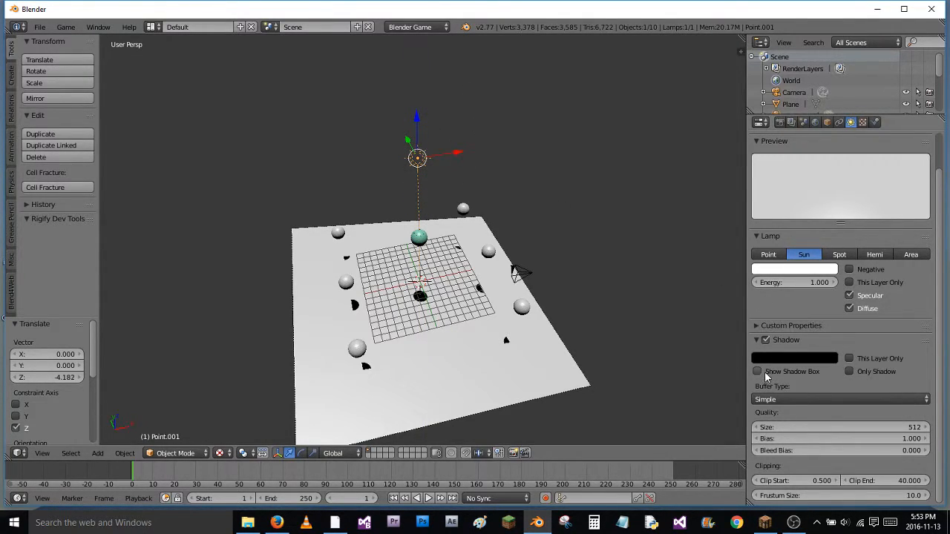
# Enable Show Shadow Box for the sun lamp and raise the lamp about 19.87 units along Z
pyautogui.click(764, 372)
pyautogui.moveTo(541, 326)
pyautogui.mouseDown(button='middle')
pyautogui.moveTo(538, 242)
pyautogui.moveTo(517, 277)
pyautogui.moveTo(587, 280)
pyautogui.moveTo(540, 362)
pyautogui.moveTo(520, 354)
pyautogui.moveTo(515, 284)
pyautogui.moveTo(549, 223)
pyautogui.moveTo(515, 256)
pyautogui.moveTo(551, 266)
pyautogui.moveTo(544, 328)
pyautogui.mouseUp(button='middle')
pyautogui.moveTo(404, 150); pyautogui.dragTo(413, 6)
# Run the game with the raised sun lamp to check the spheres' shadows on the plane
pyautogui.press('KP_0')
pyautogui.press('p')
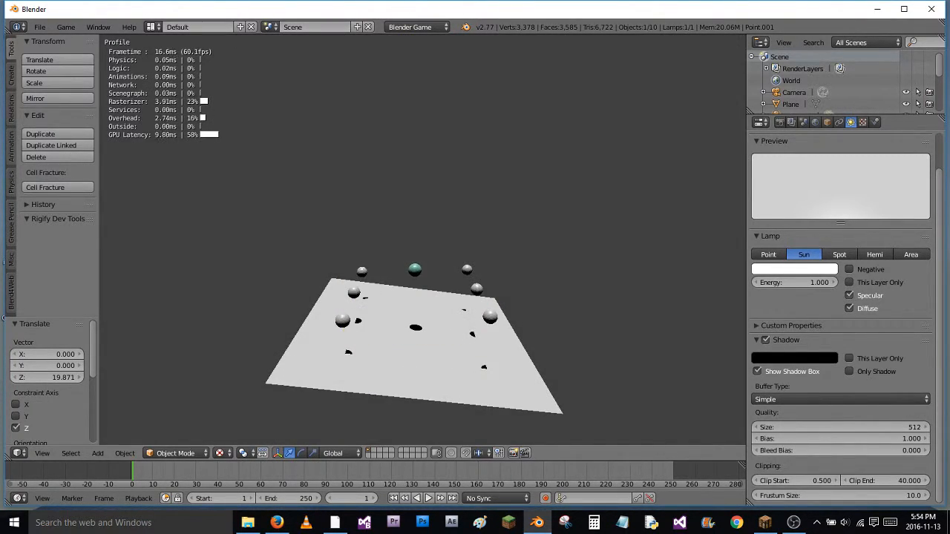
pyautogui.press('Escape')
pyautogui.press('r')
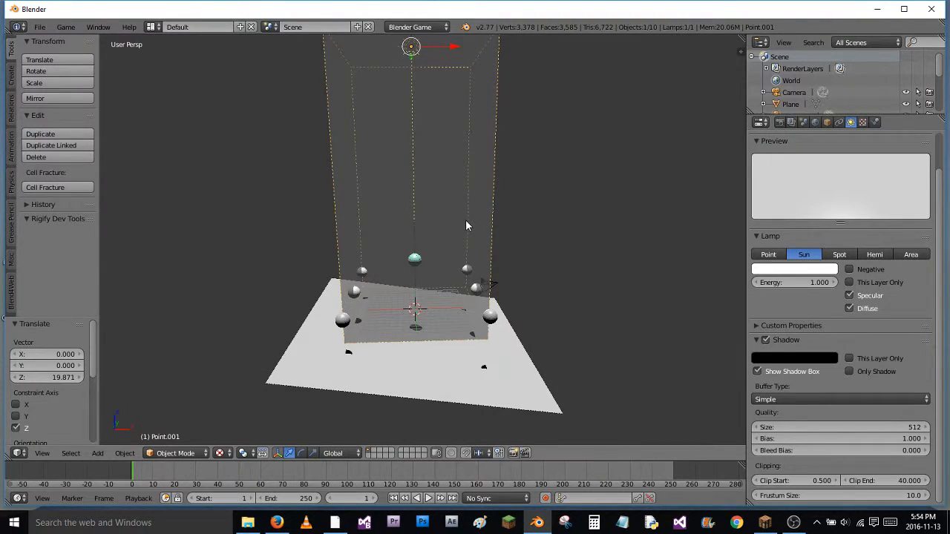
pyautogui.press('x')
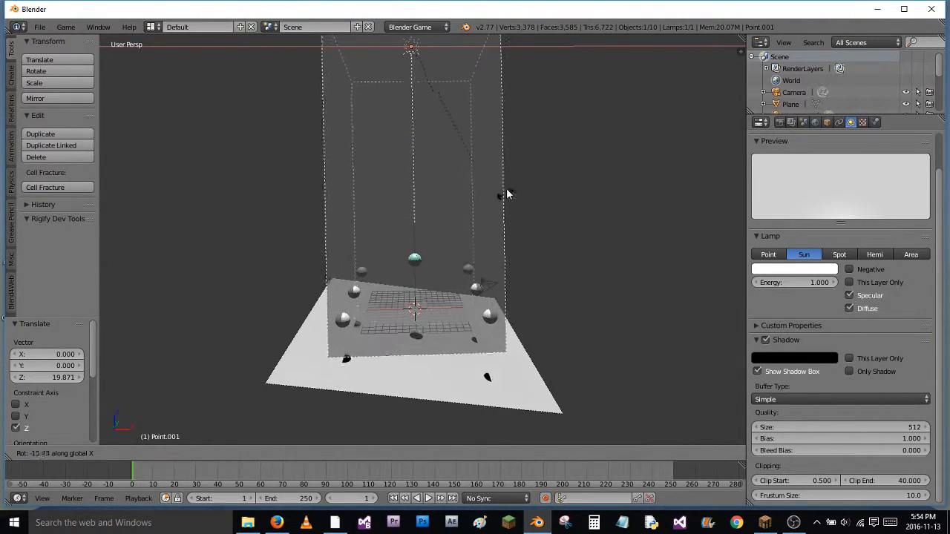
pyautogui.rightClick(503, 247)
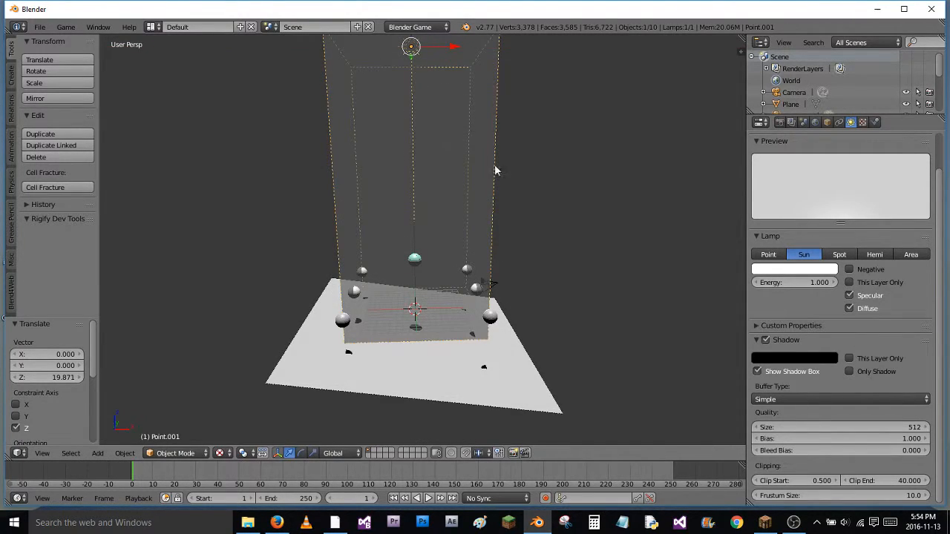
# Lower the sun lamp about 9.02 units along Z and inspect the shadows on the plane within its shadow box
pyautogui.moveTo(602, 326); pyautogui.dragTo(621, 316, button='middle')
pyautogui.scroll(2, 842, 405)
pyautogui.scroll(-2, 844, 406)
pyautogui.moveTo(433, 248); pyautogui.dragTo(445, 294, button='middle')
pyautogui.moveTo(408, 85)
pyautogui.mouseDown(button='middle')
pyautogui.moveTo(406, 92)
pyautogui.moveTo(411, 83)
pyautogui.mouseUp(button='middle')
pyautogui.press('g')
pyautogui.press('z')
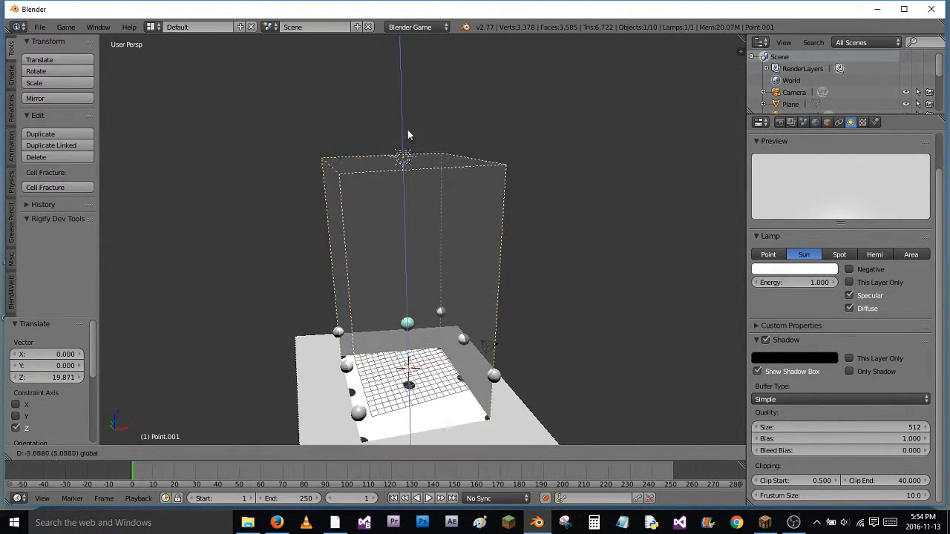
pyautogui.click(410, 141)
pyautogui.moveTo(422, 276); pyautogui.dragTo(440, 215, button='middle')
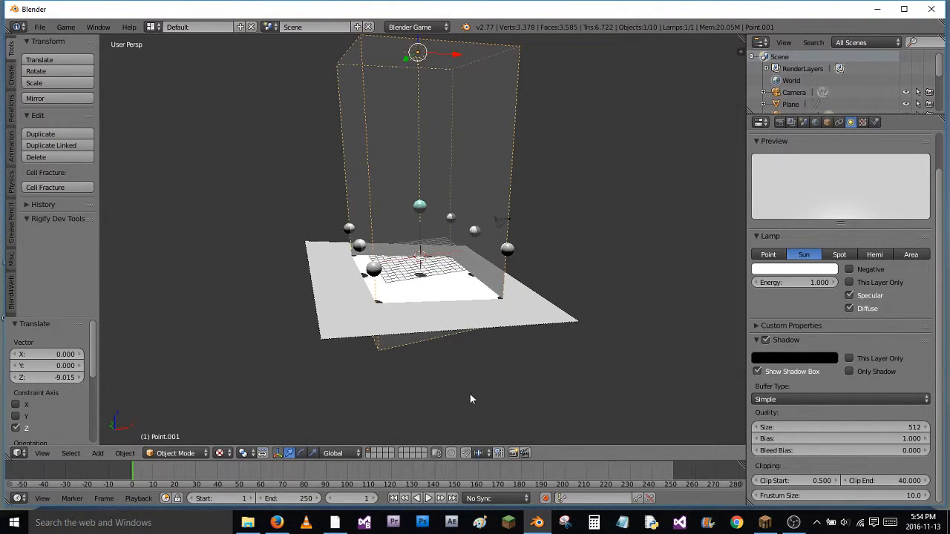
pyautogui.scroll(6, 469, 399)
pyautogui.moveTo(499, 315); pyautogui.dragTo(462, 317, button='middle')
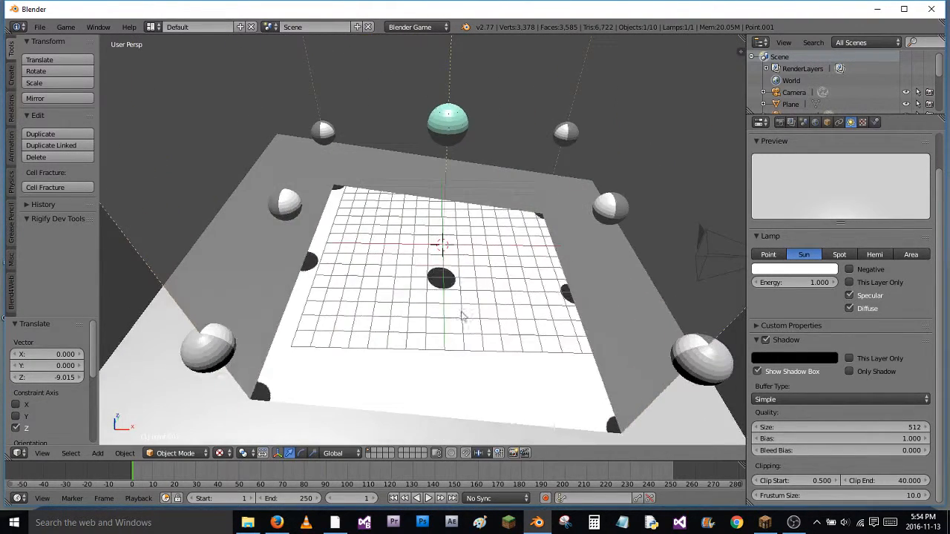
pyautogui.scroll(8, 475, 305)
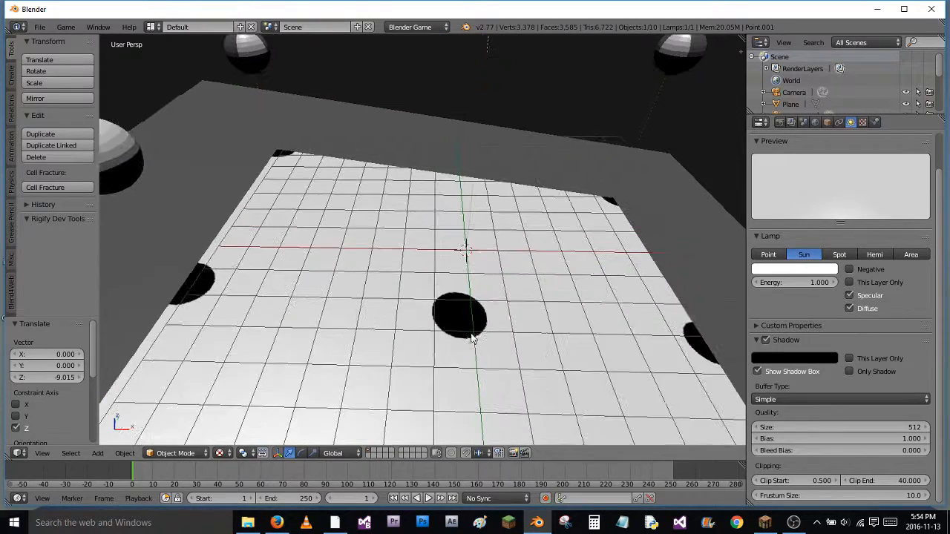
# Inspect the central sphere's shadow on the plane from close up and from farther away
pyautogui.scroll(8, 470, 336)
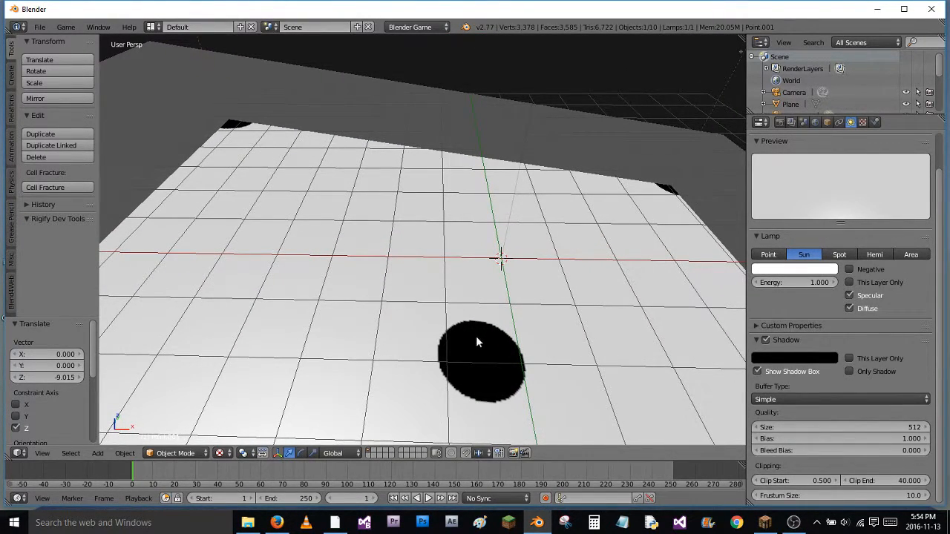
pyautogui.scroll(-3, 474, 343)
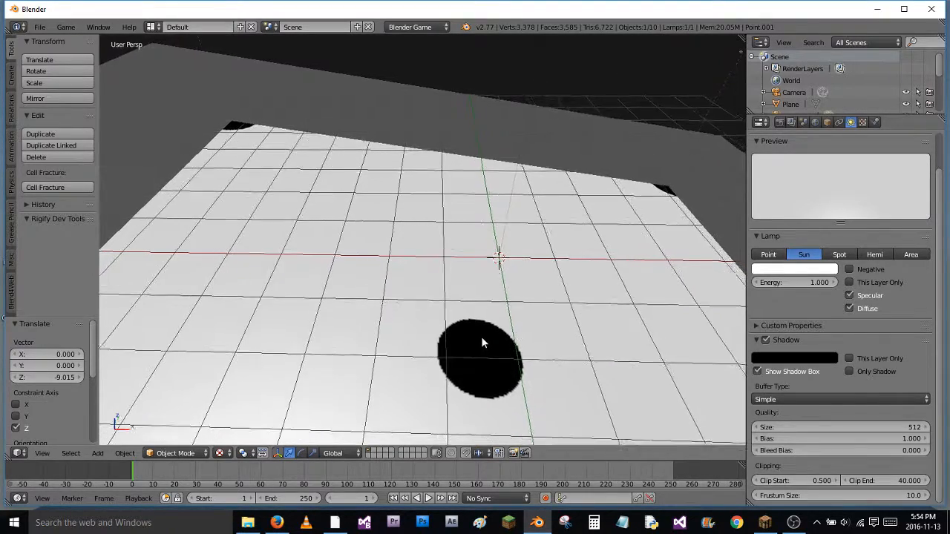
pyautogui.scroll(-6, 486, 341)
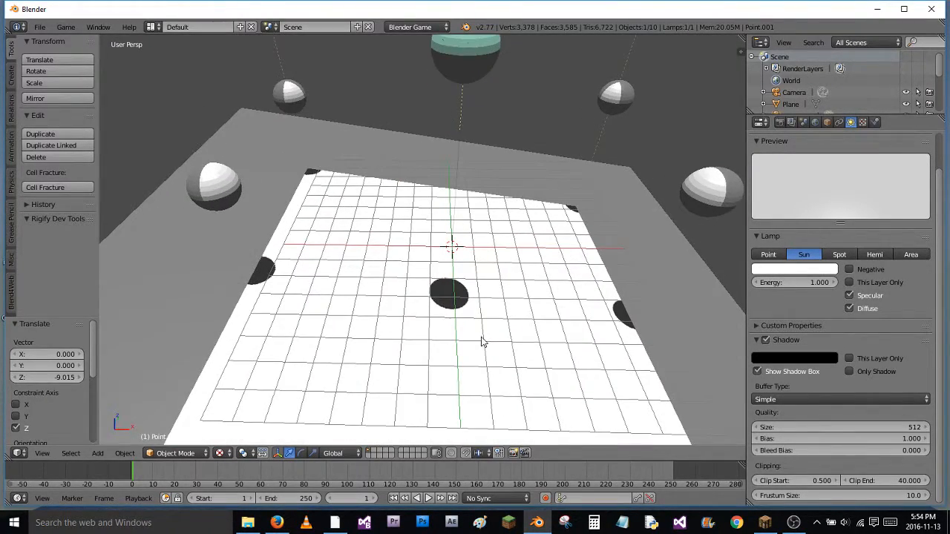
pyautogui.moveTo(488, 337); pyautogui.dragTo(564, 219, button='middle')
pyautogui.scroll(4, 647, 151)
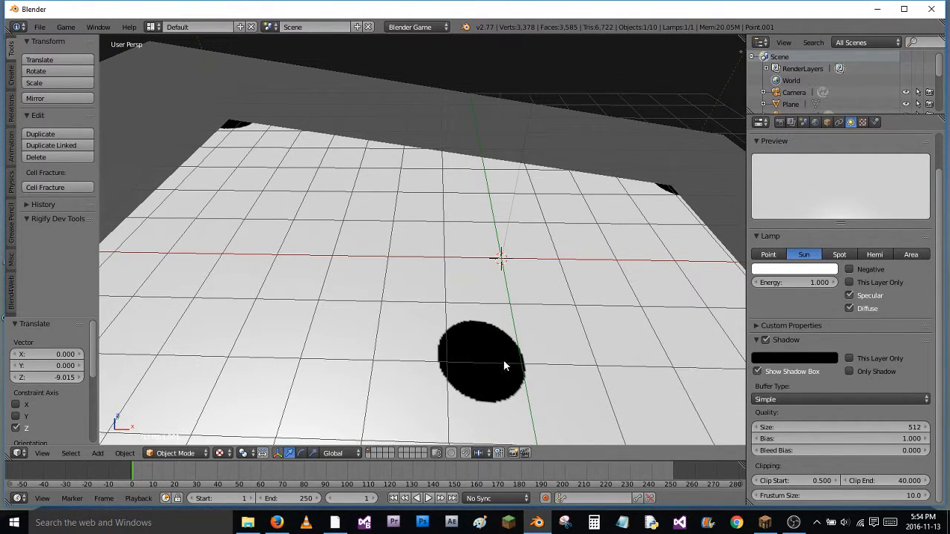
pyautogui.scroll(-9, 571, 227)
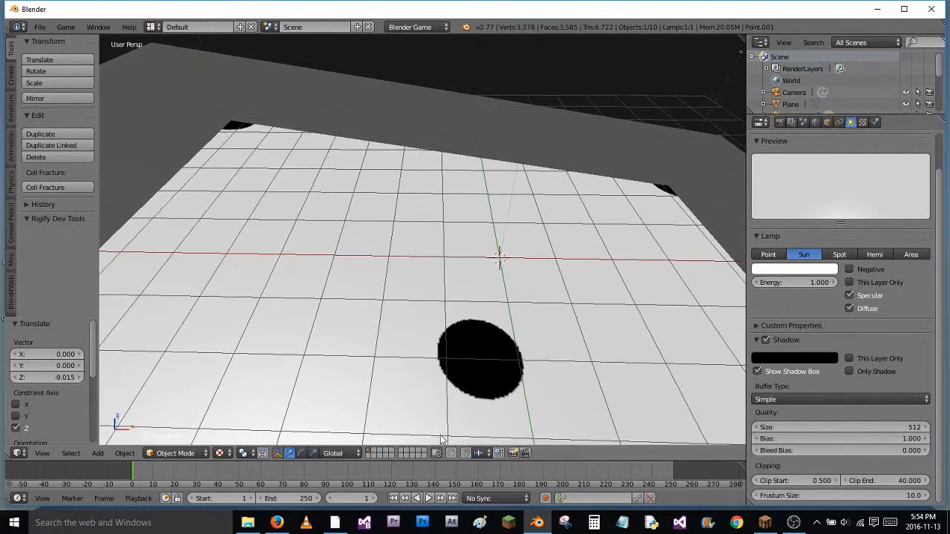
pyautogui.scroll(-5, 532, 243)
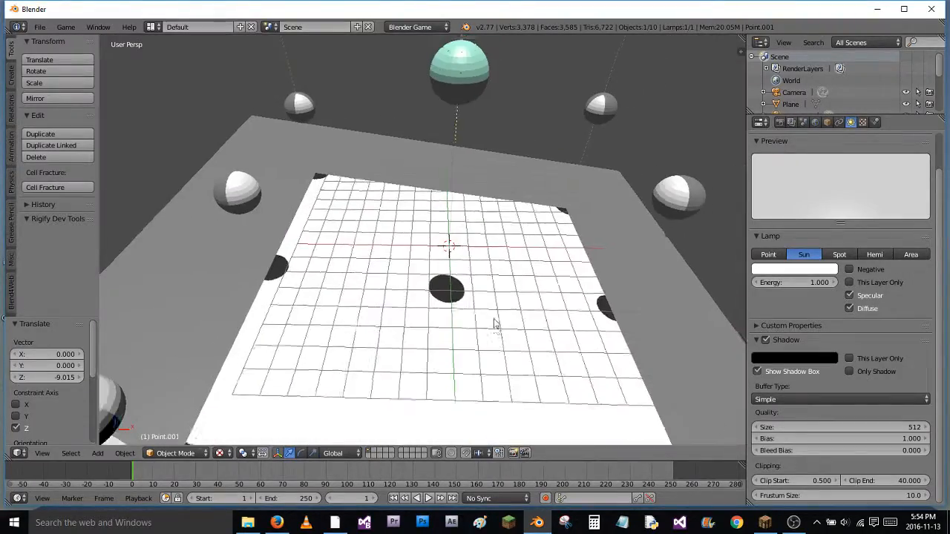
# Fly up to the central sphere's shadow in walk navigation and run the game to check its edge quality
pyautogui.hotkey('shift', 'f')
pyautogui.press('a')
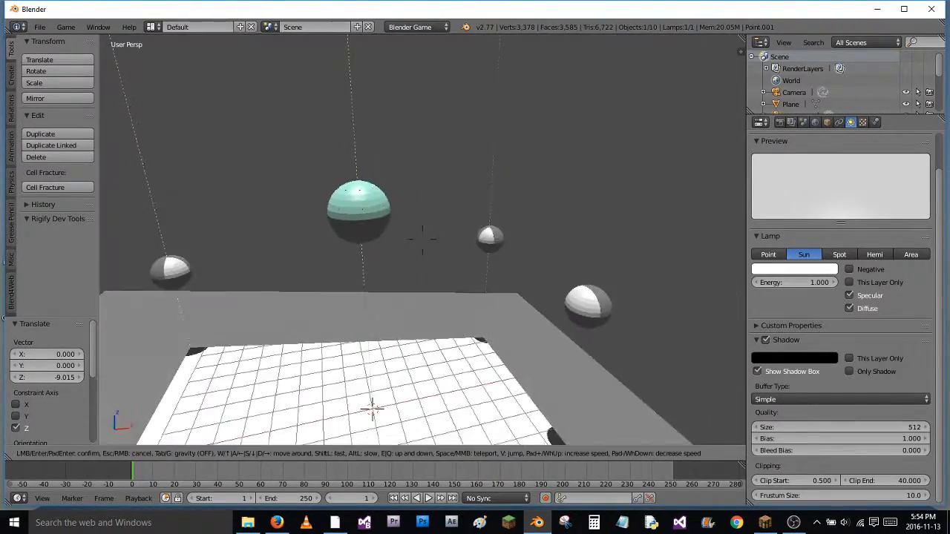
pyautogui.press('w')
pyautogui.press('w')
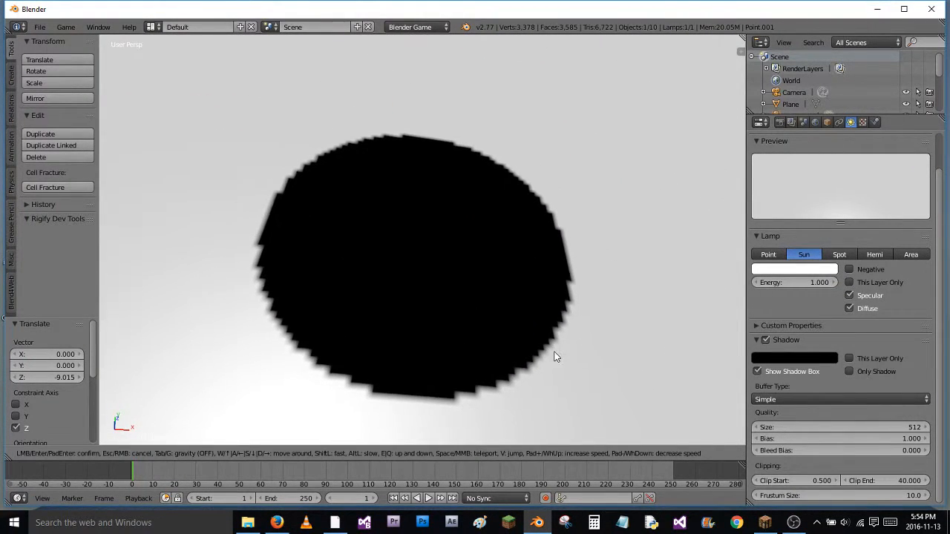
pyautogui.click(555, 343)
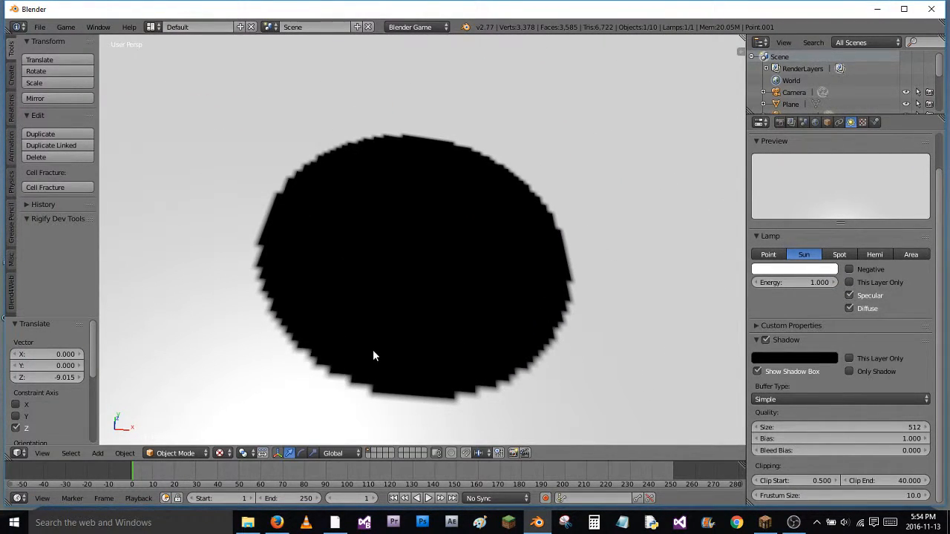
pyautogui.press('p')
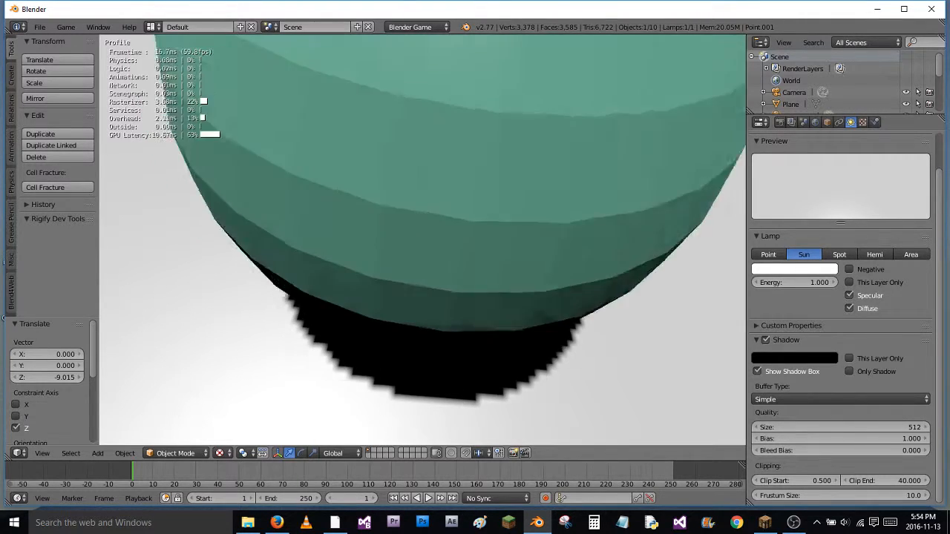
pyautogui.press('Escape')
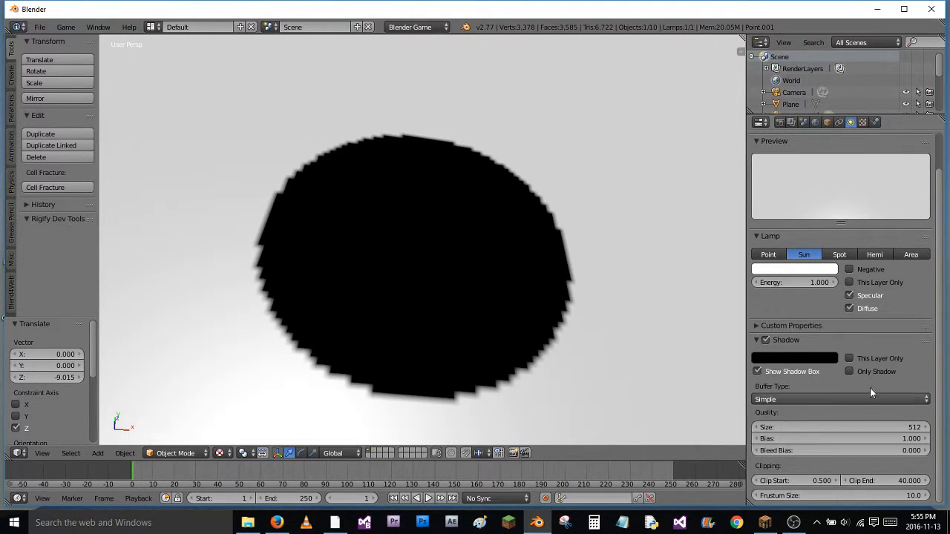
# Raise the sun lamp's shadow buffer size to 992 and inspect the edge of the sphere's shadow
pyautogui.moveTo(790, 427); pyautogui.dragTo(857, 427)
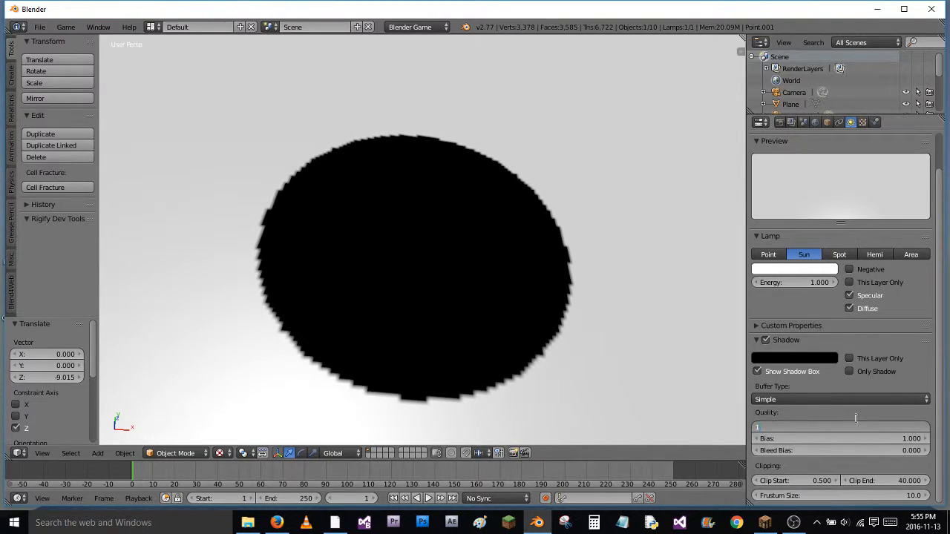
pyautogui.press('Return')
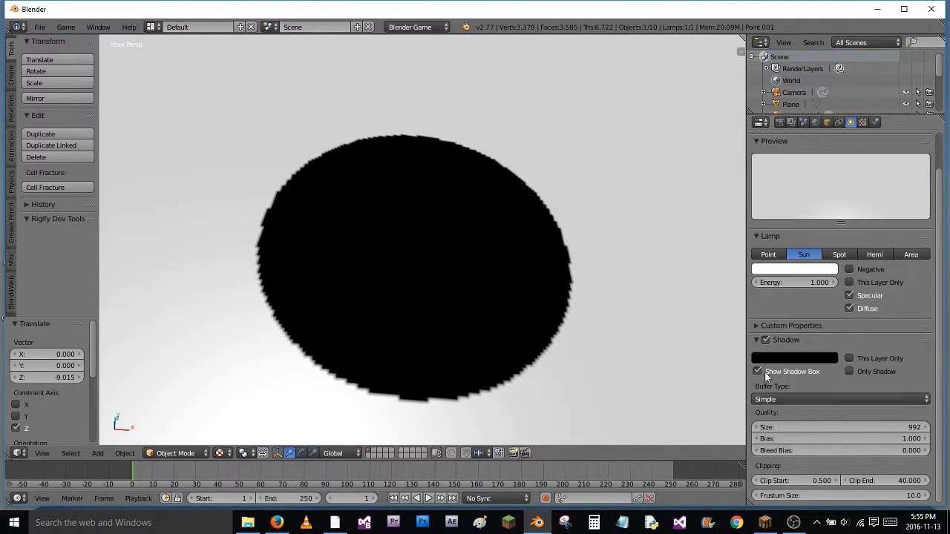
pyautogui.moveTo(506, 295)
pyautogui.mouseDown(button='middle')
pyautogui.moveTo(539, 296)
pyautogui.moveTo(498, 296)
pyautogui.moveTo(508, 299)
pyautogui.mouseUp(button='middle')
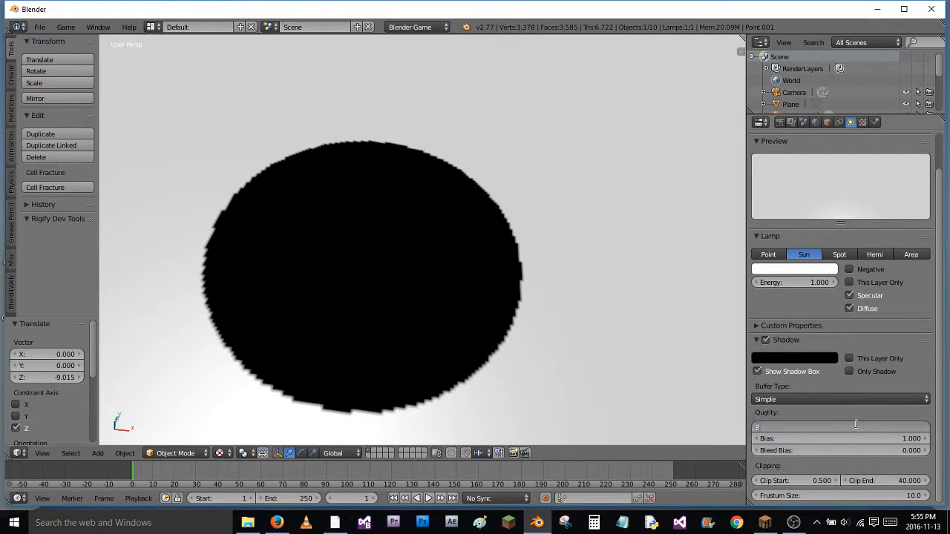
# Set the shadow buffer size to 2000 and run the game to check the shadow's edge
pyautogui.press('Return')
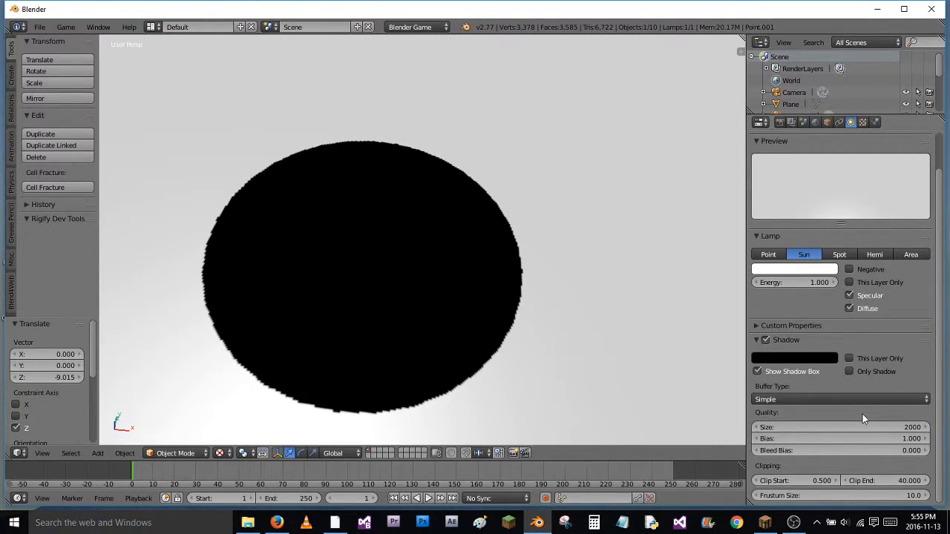
pyautogui.press('p')
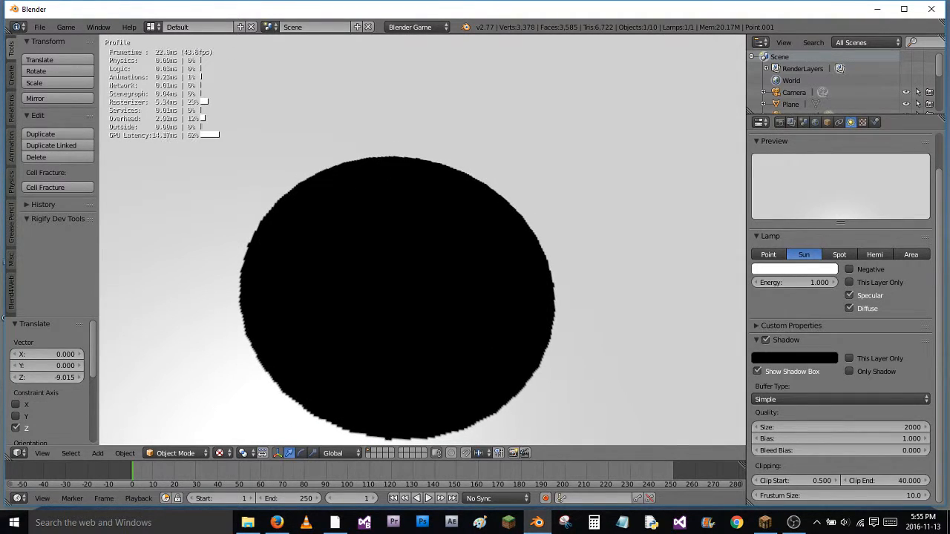
pyautogui.press('Escape')
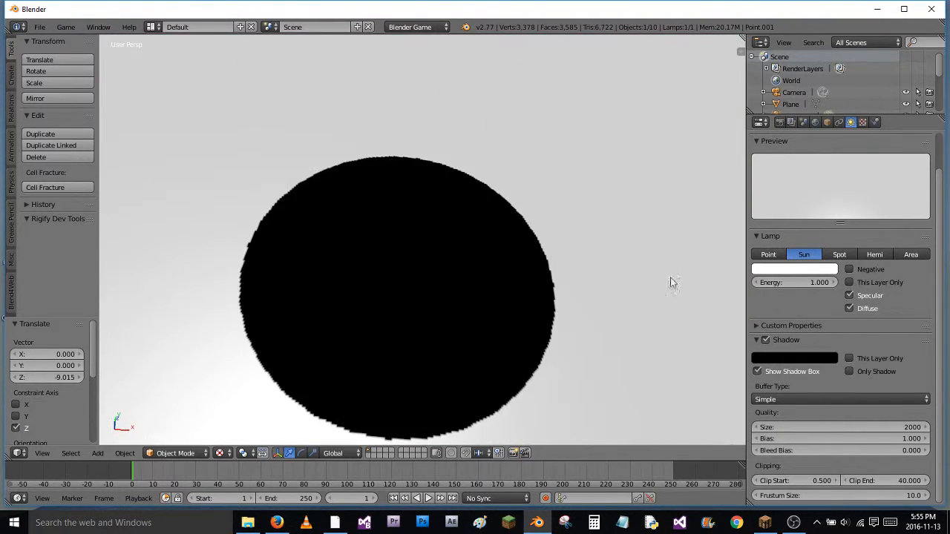
# Reduce the sun lamp's shadow buffer size to 500 and inspect the shadow's edge from another angle
pyautogui.moveTo(617, 305)
pyautogui.mouseDown(button='middle')
pyautogui.moveTo(612, 297)
pyautogui.moveTo(617, 303)
pyautogui.mouseUp(button='middle')
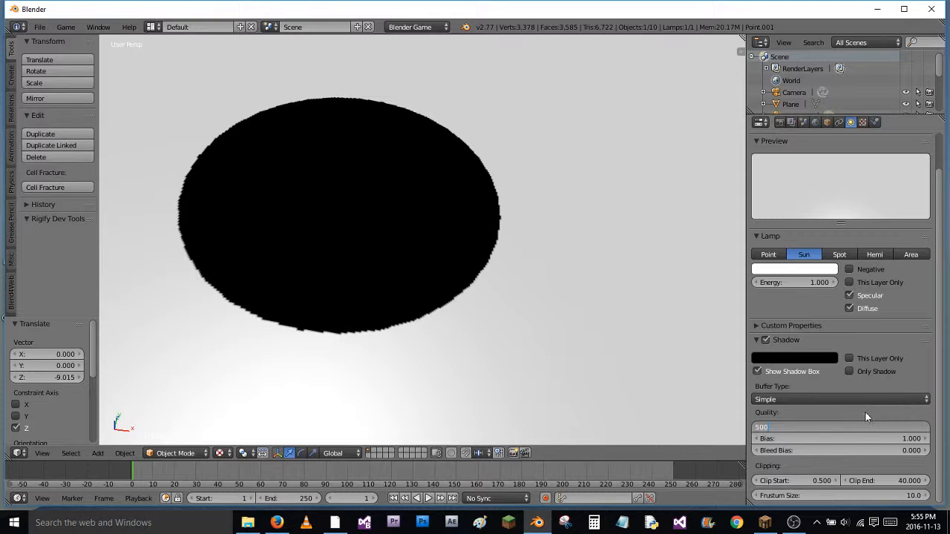
pyautogui.write('496')
pyautogui.press('Return')
pyautogui.click(793, 523)
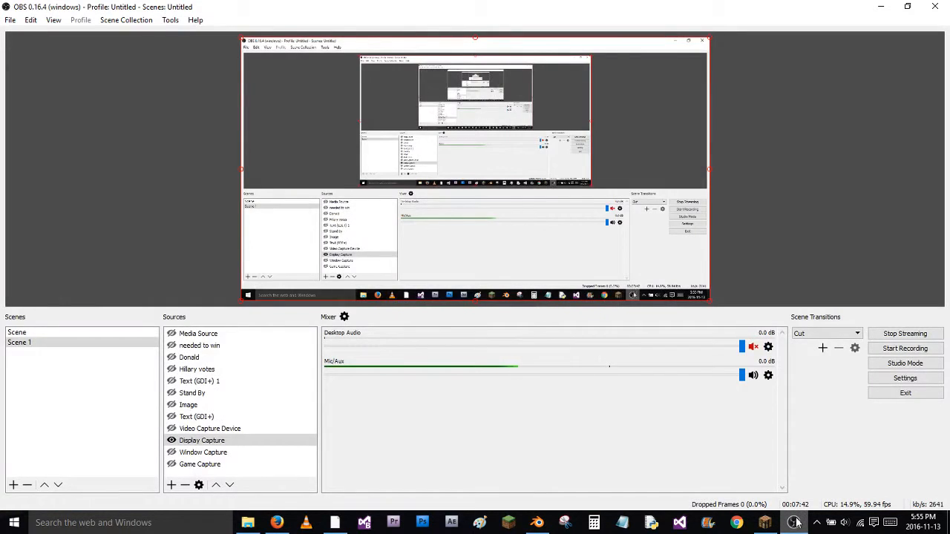
pyautogui.click(793, 522)
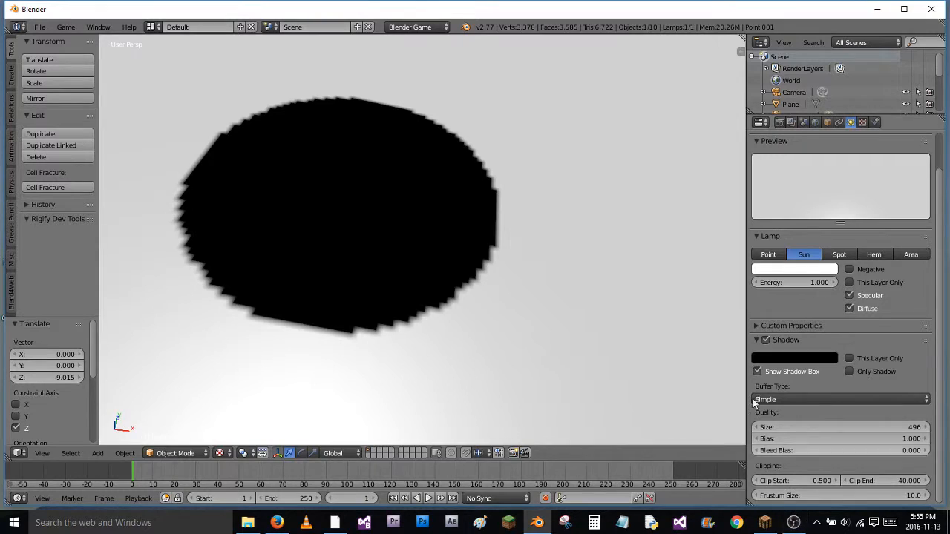
pyautogui.moveTo(470, 301)
pyautogui.mouseDown(button='middle')
pyautogui.moveTo(454, 287)
pyautogui.moveTo(460, 291)
pyautogui.mouseUp(button='middle')
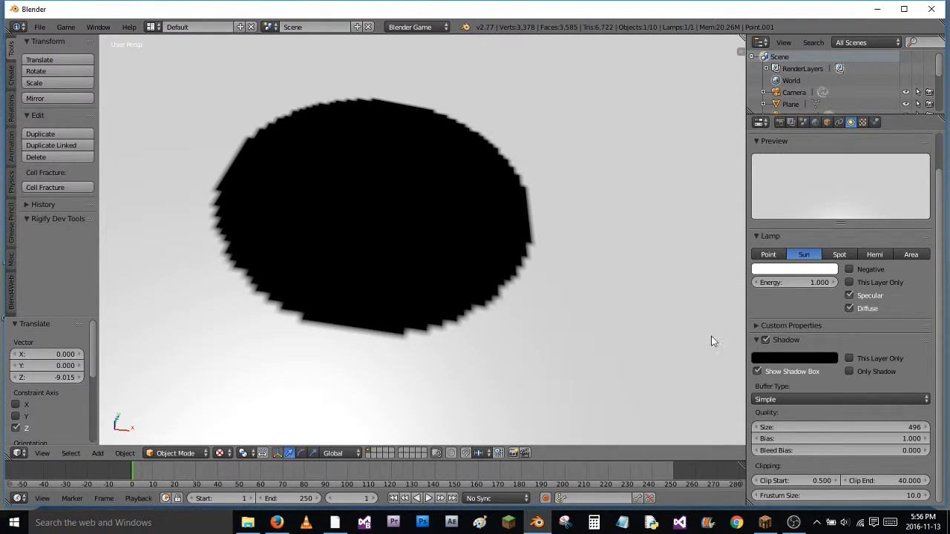
# Change the sun lamp's shadow buffer type to Variance and lower the shadow buffer size to 336
pyautogui.click(790, 400)
pyautogui.click(793, 372)
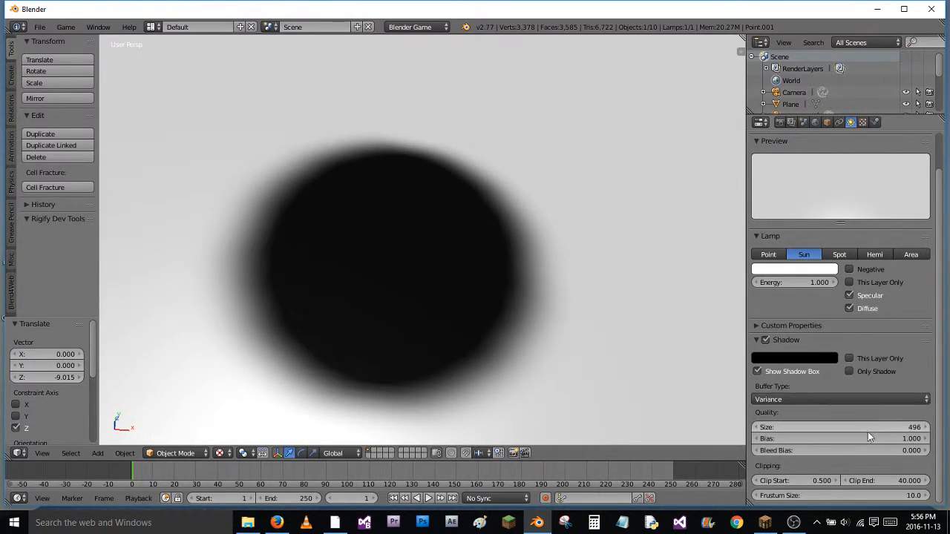
pyautogui.moveTo(881, 431); pyautogui.dragTo(790, 435)
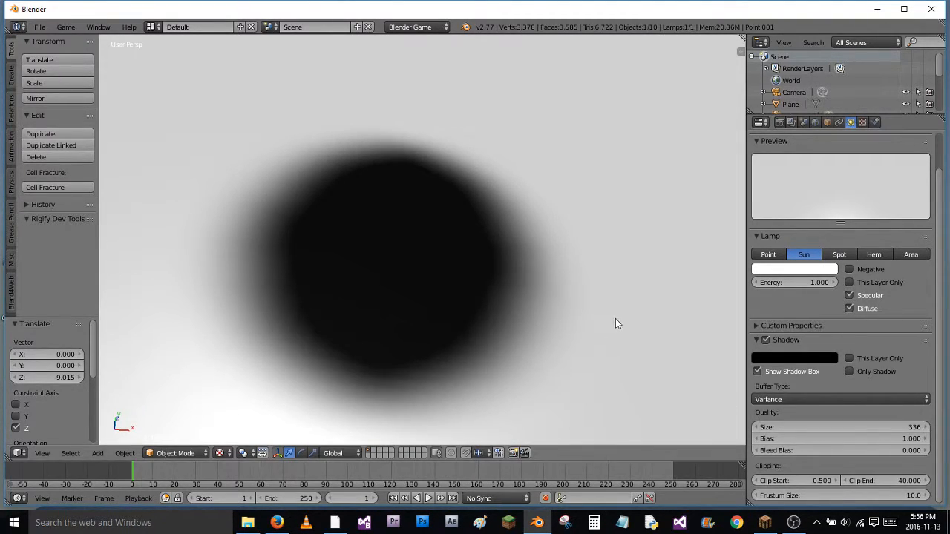
# Run the game from close up and from farther away to check the Variance shadow beneath the green sphere
pyautogui.press('p')
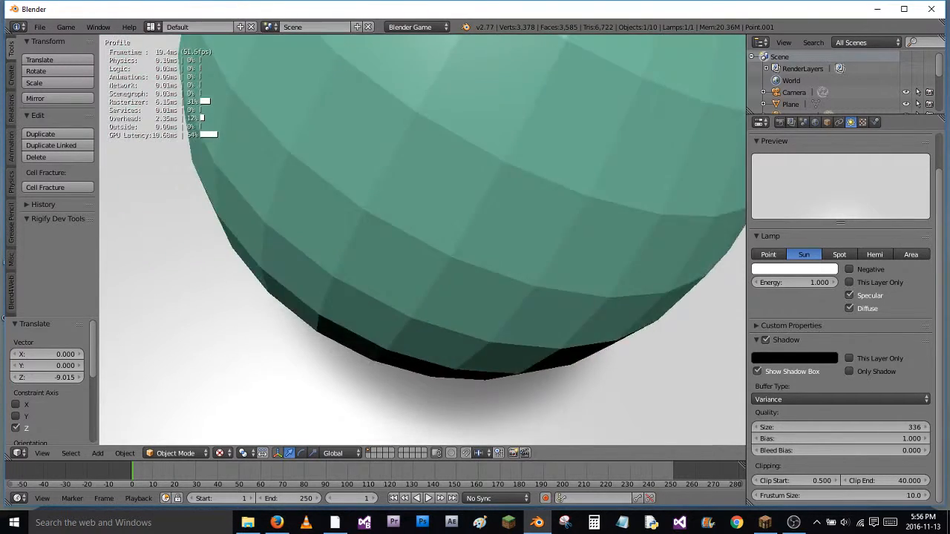
pyautogui.press('Escape')
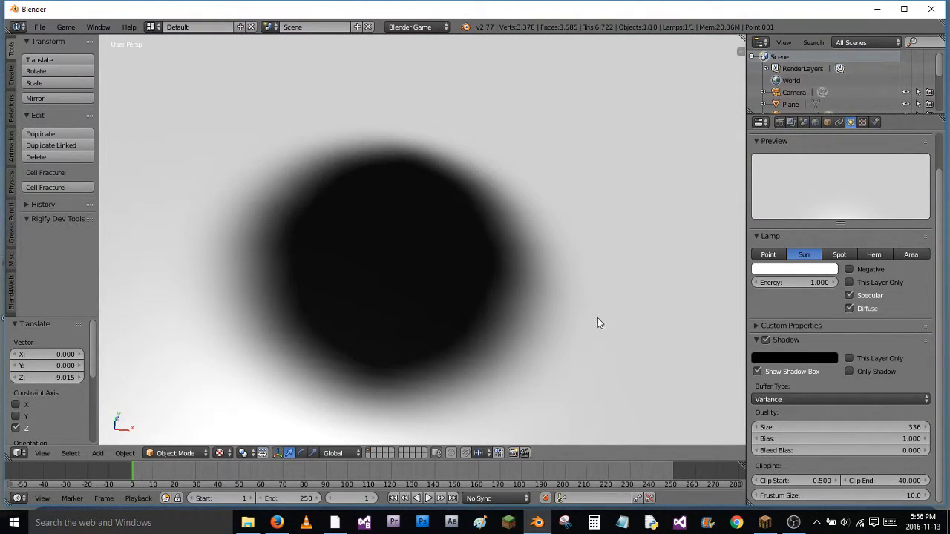
pyautogui.scroll(-6, 597, 319)
pyautogui.moveTo(578, 328); pyautogui.dragTo(585, 300, button='middle')
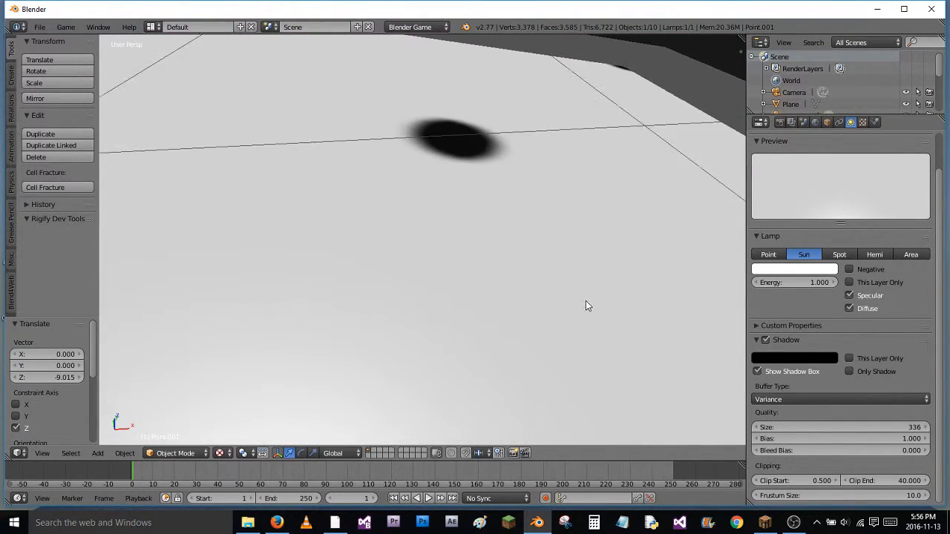
pyautogui.press('p')
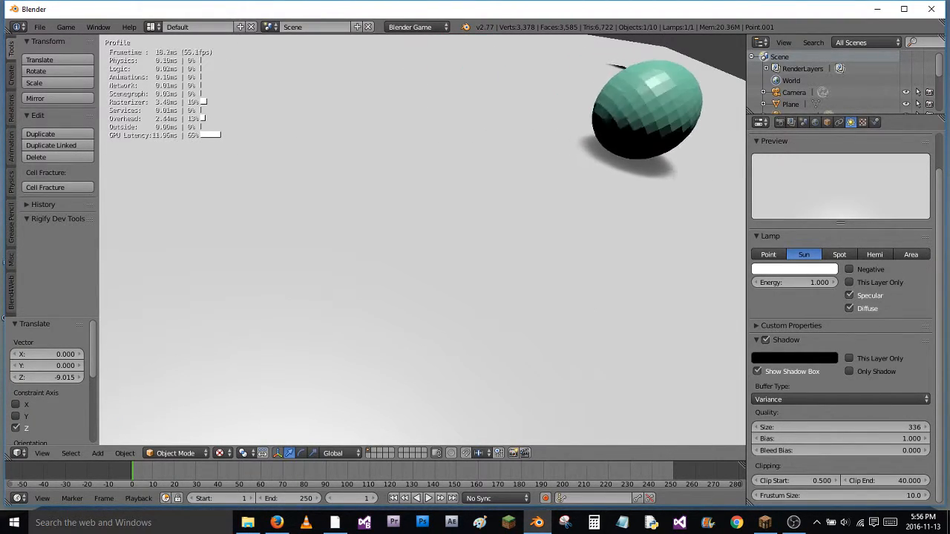
pyautogui.press('Escape')
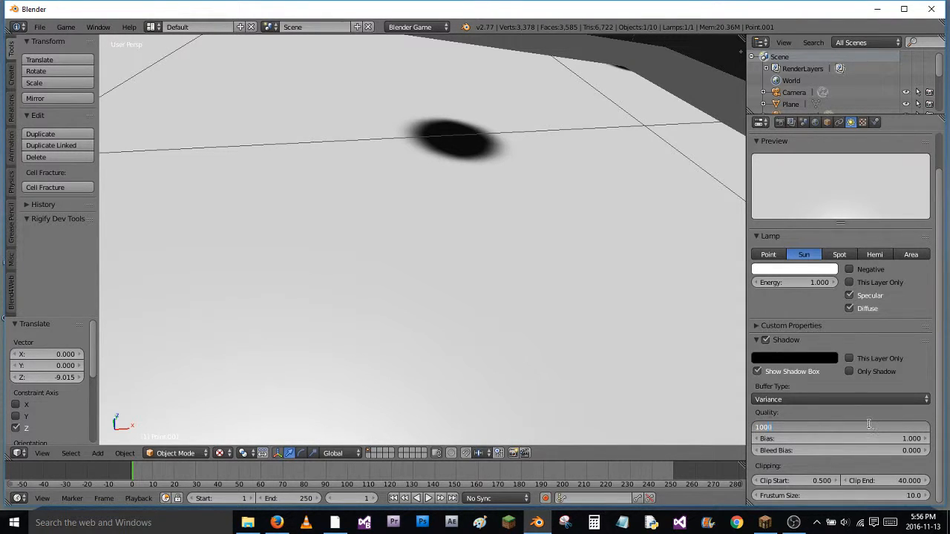
# Set the shadow buffer size to 1000 and run the game twice to check the green sphere's shadow
pyautogui.write('1000')
pyautogui.press('Return')
pyautogui.moveTo(556, 241); pyautogui.dragTo(541, 272, button='middle')
pyautogui.press('p')
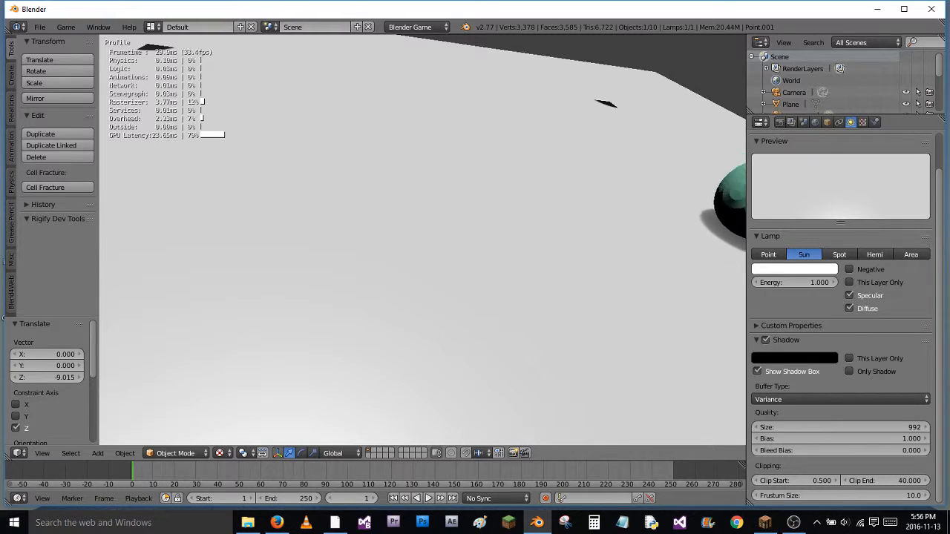
pyautogui.press('Escape')
pyautogui.press('p')
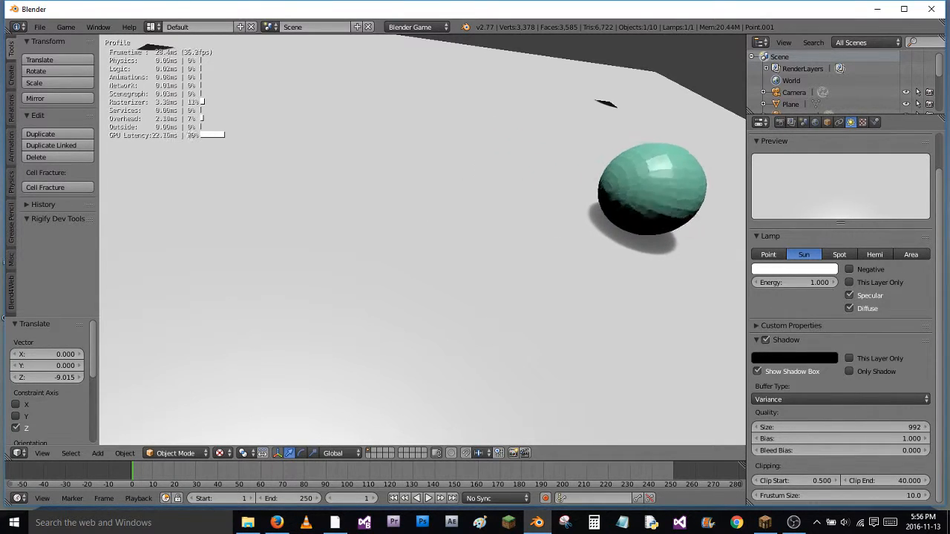
pyautogui.press('Escape')
# Run the game from a view of the whole plane to check the shadows of all the spheres
pyautogui.moveTo(503, 296); pyautogui.dragTo(499, 267, button='middle')
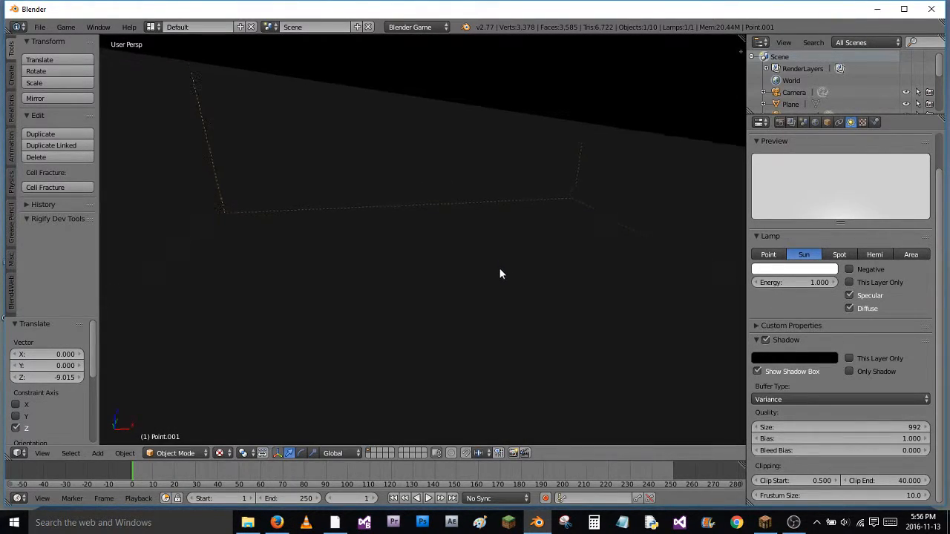
pyautogui.moveTo(539, 216); pyautogui.dragTo(526, 235, button='middle')
pyautogui.press('p')
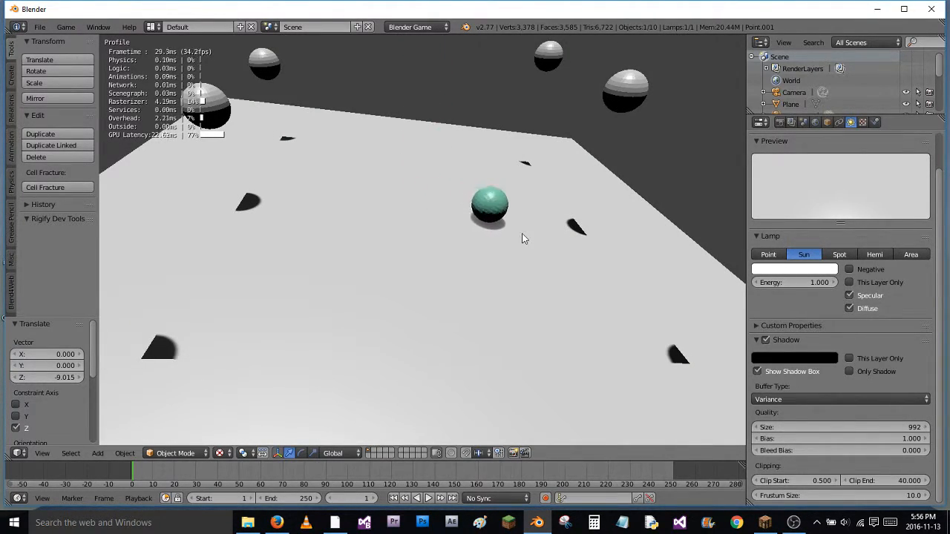
pyautogui.press('Escape')
# Raise the sun lamp about 5.57 units along Z, then about 6.10 units more, and inspect the shadow box over the plane
pyautogui.moveTo(527, 177); pyautogui.dragTo(534, 201, button='middle')
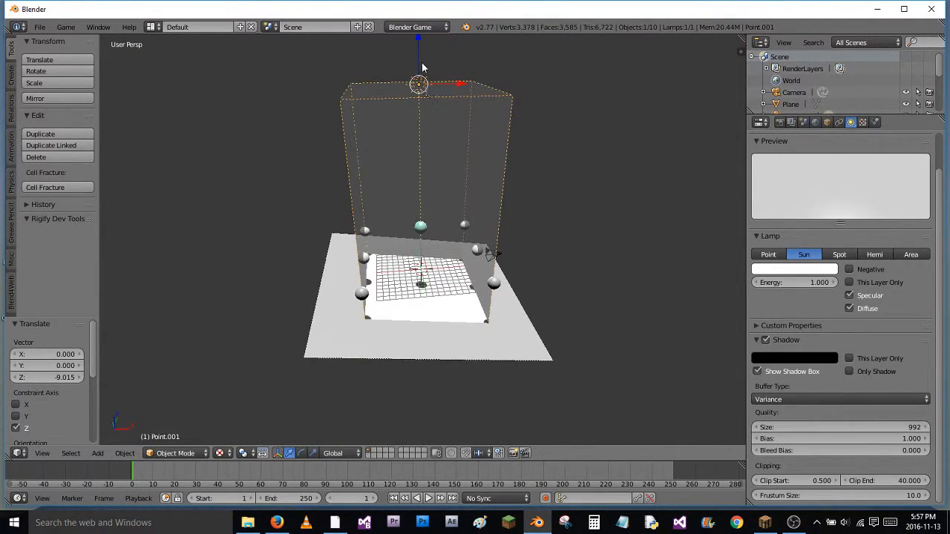
pyautogui.moveTo(417, 45); pyautogui.dragTo(427, 8)
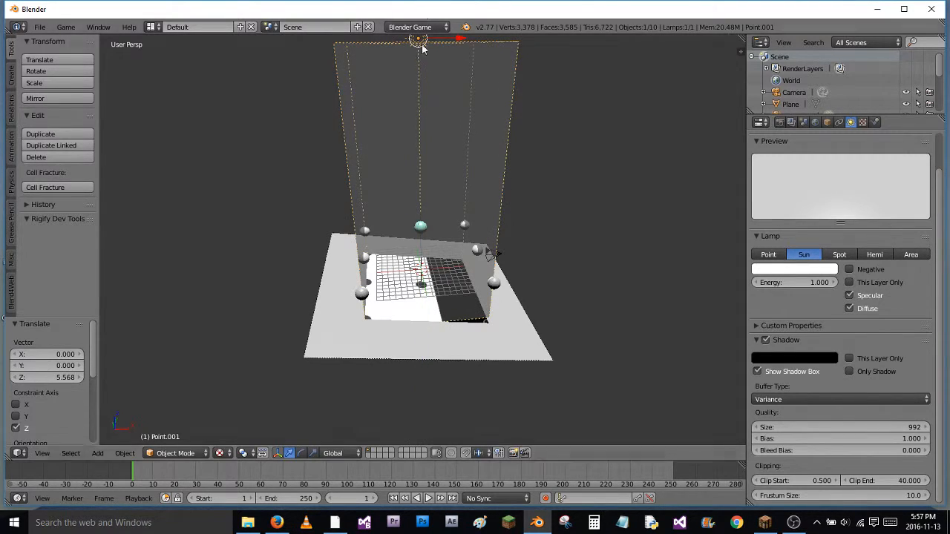
pyautogui.moveTo(482, 166); pyautogui.dragTo(491, 216, button='middle')
pyautogui.moveTo(452, 121); pyautogui.dragTo(452, 68)
pyautogui.moveTo(444, 192); pyautogui.dragTo(461, 285, button='middle')
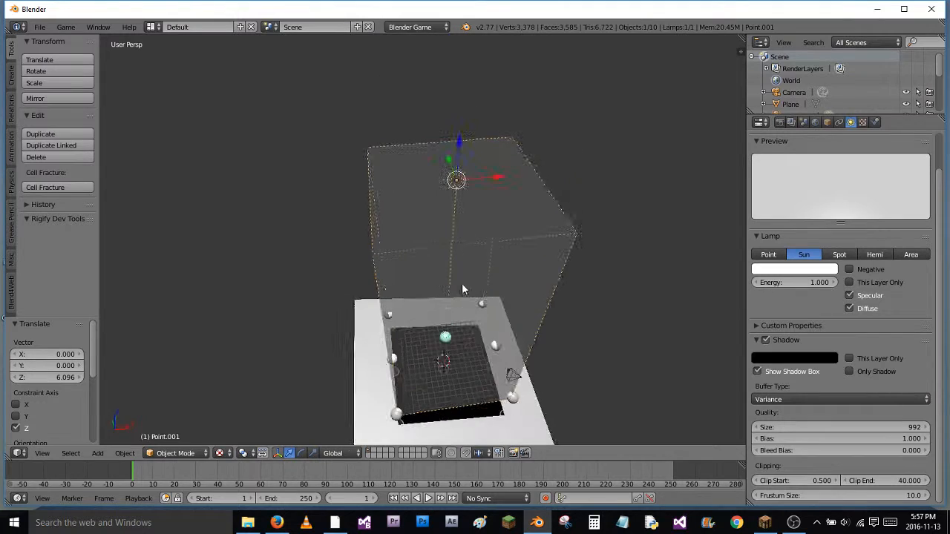
# Run the game twice from a low, close view to check the spheres' shadows with the sun lamp raised
pyautogui.scroll(4, 510, 289)
pyautogui.keyDown('shift'); pyautogui.moveTo(490, 271); pyautogui.dragTo(425, 39, button='middle'); pyautogui.keyUp('shift')
pyautogui.moveTo(494, 299); pyautogui.dragTo(498, 250, button='middle')
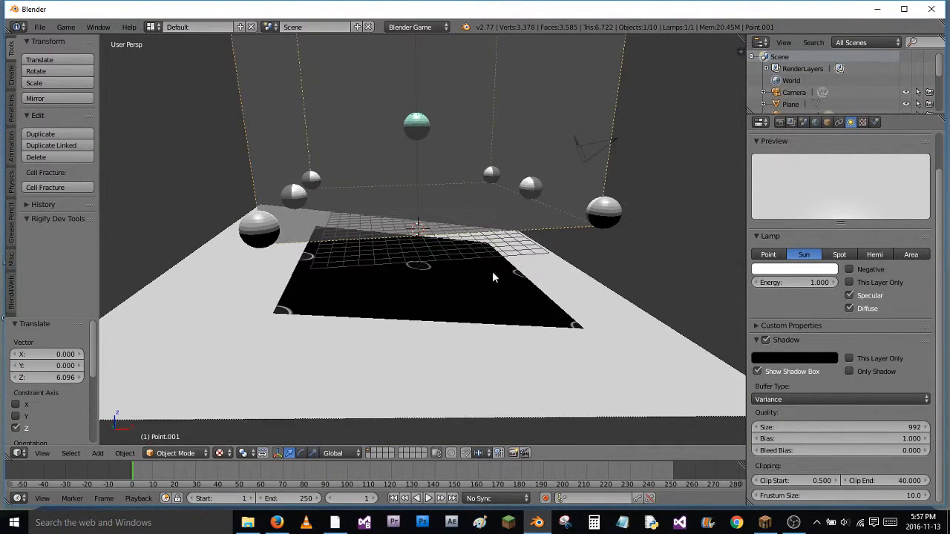
pyautogui.scroll(3, 496, 289)
pyautogui.press('p')
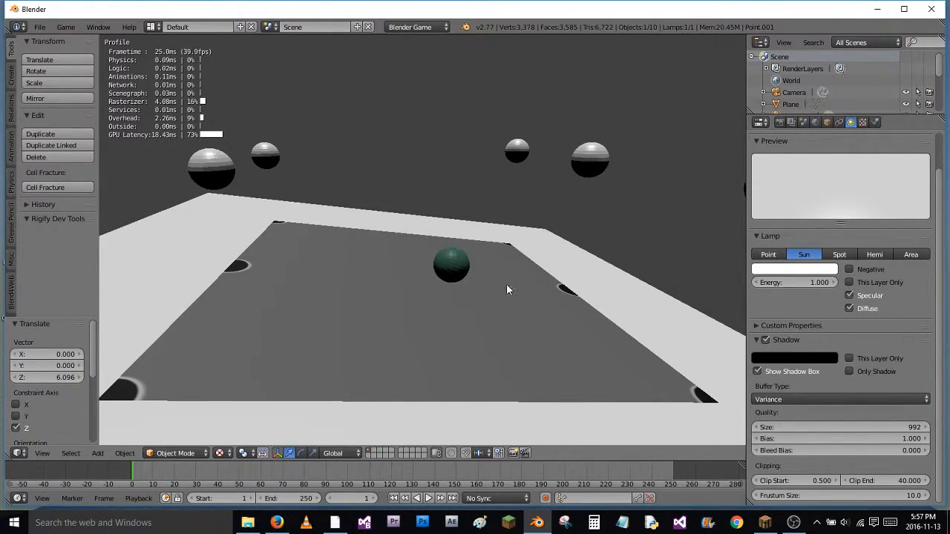
pyautogui.press('Escape')
pyautogui.press('p')
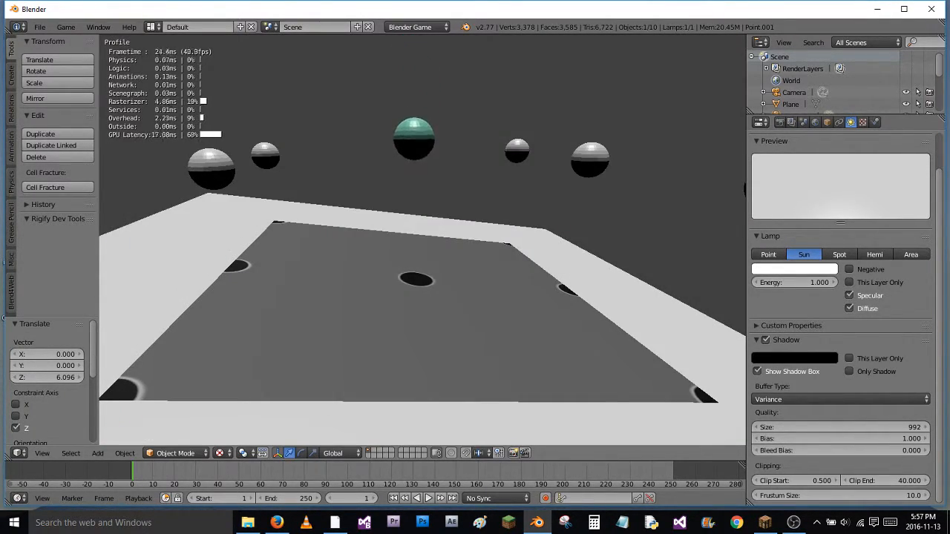
pyautogui.press('Escape')
# Duplicate the green sphere 13 times, scattering the copies in a cluster above the plane
pyautogui.moveTo(505, 291); pyautogui.dragTo(528, 241, button='middle')
pyautogui.rightClick(433, 140)
pyautogui.moveTo(434, 141); pyautogui.dragTo(541, 214, button='middle')
pyautogui.hotkey('shift', 'd')
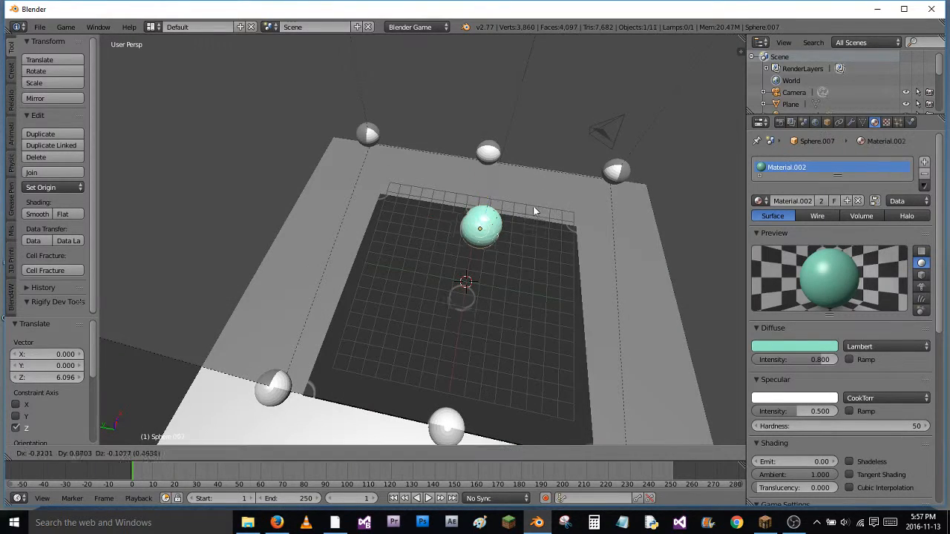
pyautogui.click(528, 202)
pyautogui.hotkey('shift', 'd')
pyautogui.click(557, 179)
pyautogui.hotkey('shift', 'd')
pyautogui.click(660, 243)
pyautogui.hotkey('shift', 'd')
pyautogui.click(583, 258)
pyautogui.hotkey('shift', 'd')
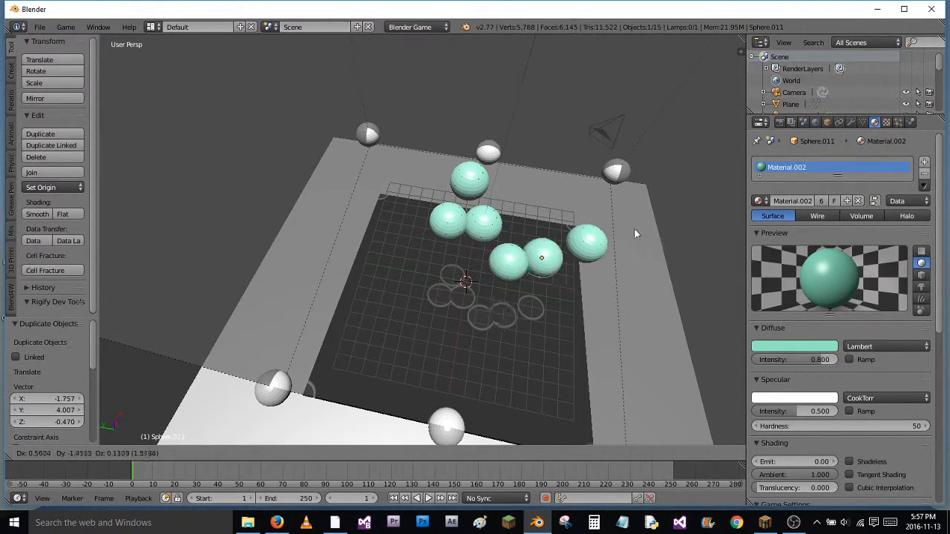
pyautogui.click(627, 211)
pyautogui.hotkey('shift', 'd')
pyautogui.click(497, 251)
pyautogui.hotkey('shift', 'd')
pyautogui.click(505, 192)
pyautogui.hotkey('shift', 'd')
pyautogui.click(656, 253)
pyautogui.hotkey('shift', 'd')
pyautogui.click(594, 167)
pyautogui.hotkey('shift', 'd')
pyautogui.click(572, 269)
pyautogui.hotkey('shift', 'd')
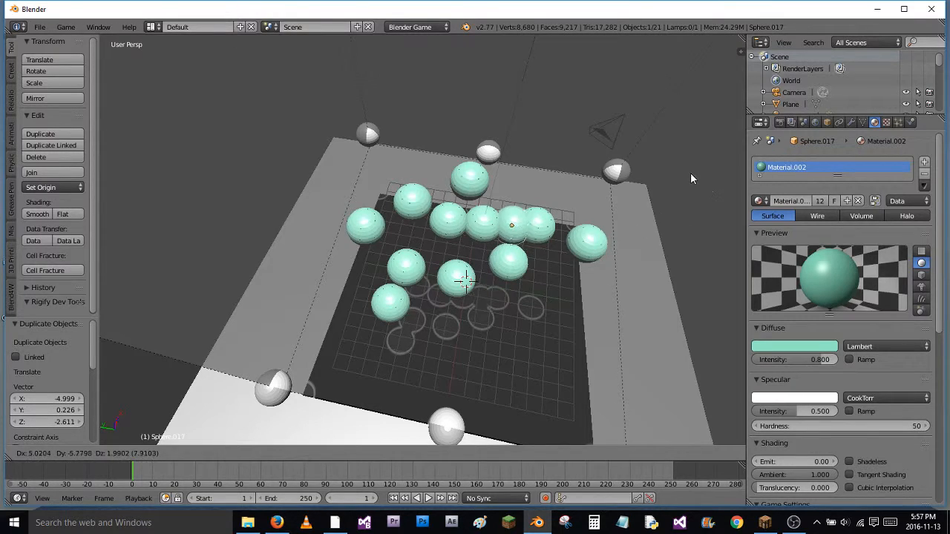
pyautogui.click(687, 163)
pyautogui.click(758, 200)
pyautogui.hotkey('shift', 'd')
pyautogui.click(586, 336)
pyautogui.hotkey('shift', 'd')
pyautogui.click(580, 232)
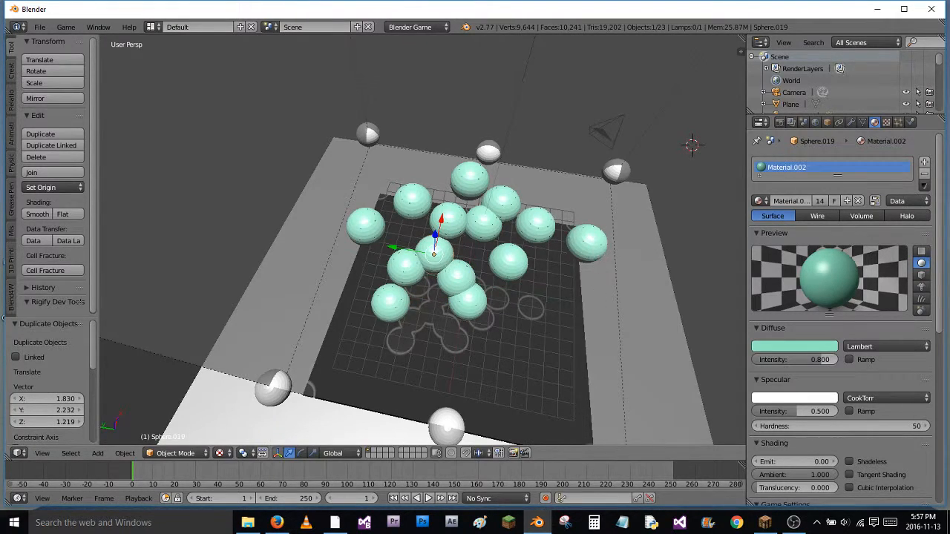
# Run the game to check the shadows of the green sphere cluster
pyautogui.press('p')
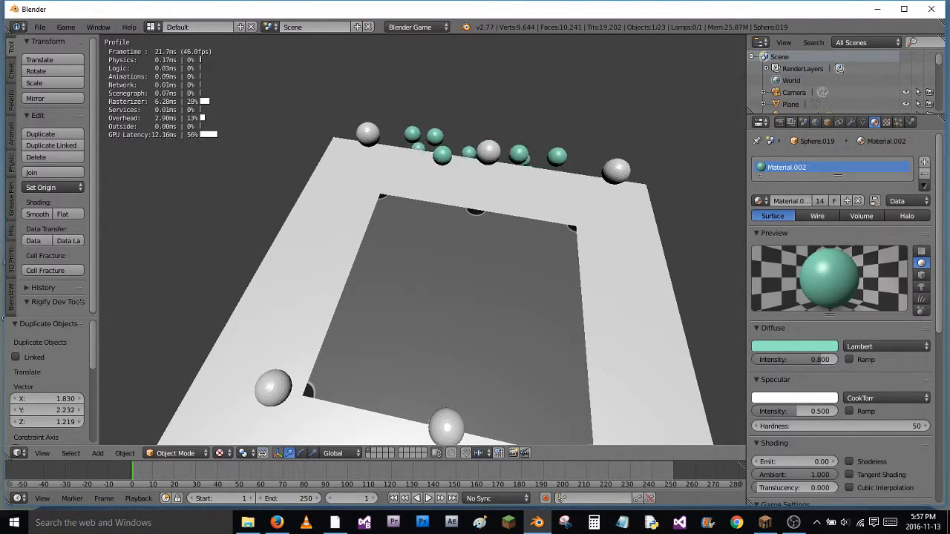
pyautogui.press('Escape')
pyautogui.moveTo(597, 296); pyautogui.dragTo(529, 233, button='middle')
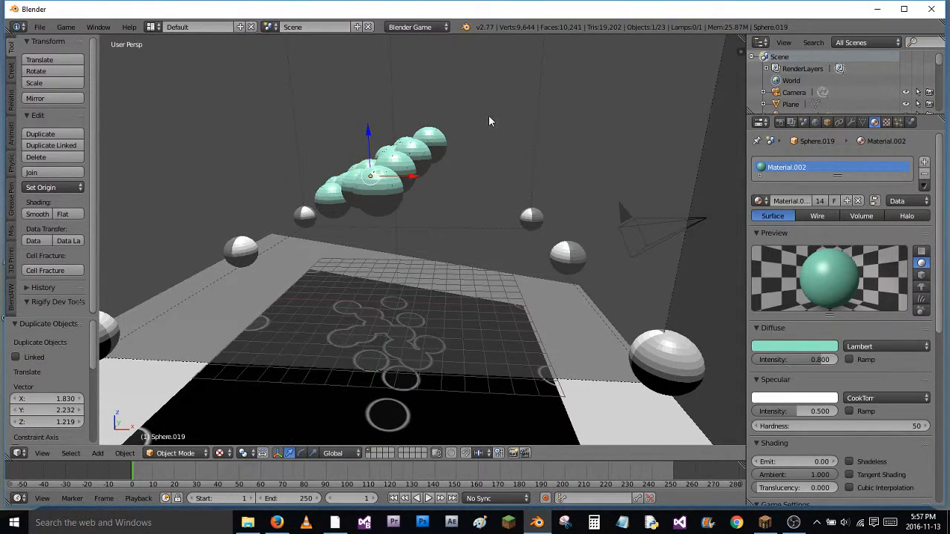
# Lower the sun lamp along Z by about 3.18, 3.01 and 2.25 units in turn
pyautogui.moveTo(488, 121); pyautogui.dragTo(510, 168, button='middle')
pyautogui.rightClick(528, 188)
pyautogui.press('g')
pyautogui.press('z')
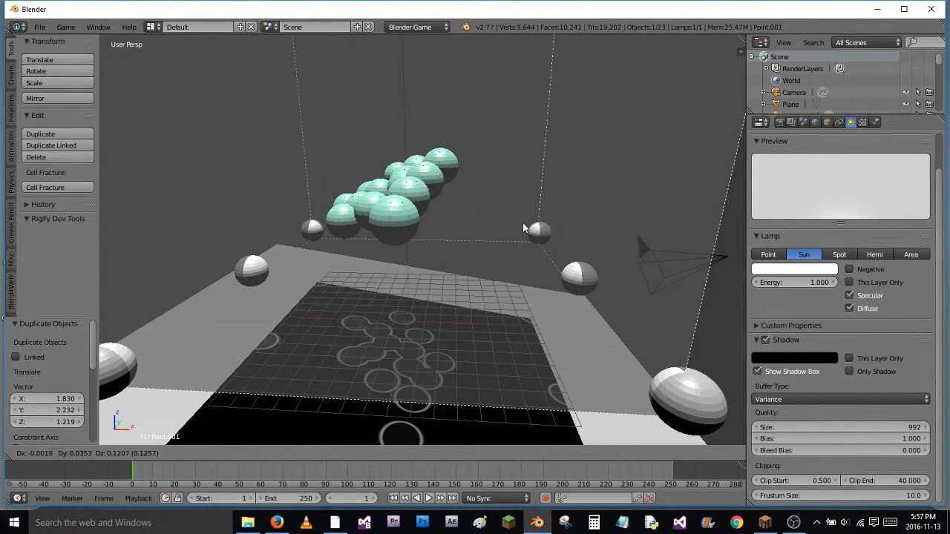
pyautogui.press('z')
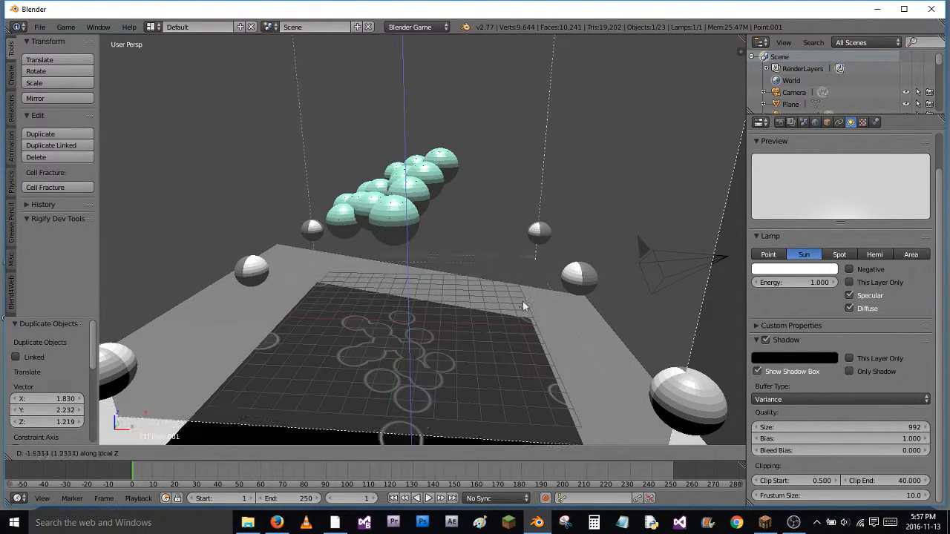
pyautogui.click(531, 409)
pyautogui.press('g')
pyautogui.press('z')
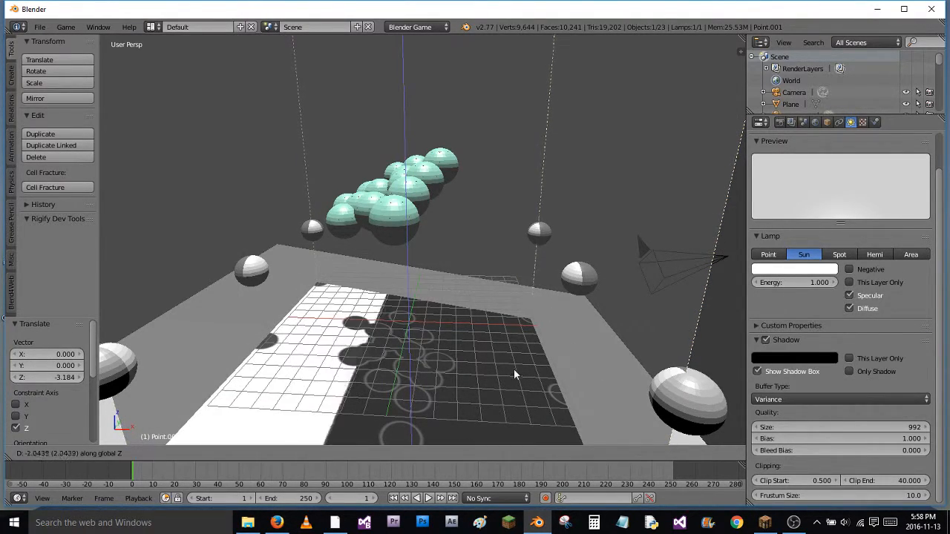
pyautogui.click(507, 408)
pyautogui.press('g')
pyautogui.press('z')
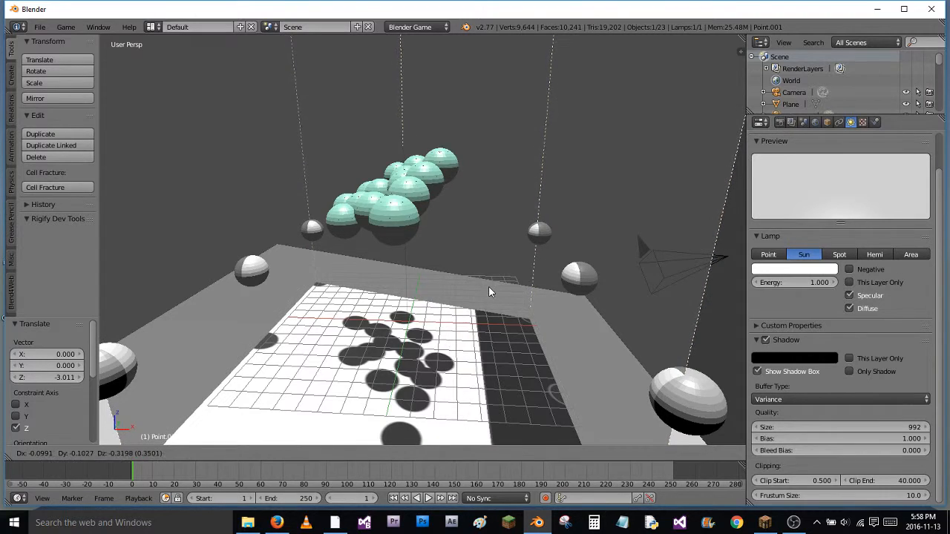
pyautogui.click(489, 381)
# Run the game again to check the green spheres' shadows on the plane with the sun lamp lowered
pyautogui.moveTo(503, 334); pyautogui.dragTo(497, 284, button='middle')
pyautogui.scroll(-6, 497, 288)
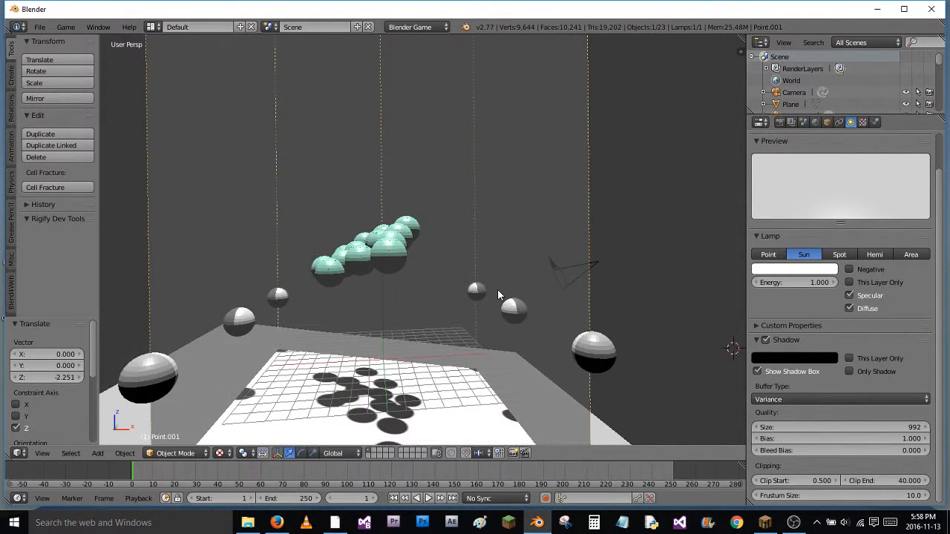
pyautogui.moveTo(462, 217)
pyautogui.mouseDown(button='middle')
pyautogui.moveTo(471, 251)
pyautogui.moveTo(491, 206)
pyautogui.moveTo(474, 220)
pyautogui.mouseUp(button='middle')
pyautogui.press('KP_0')
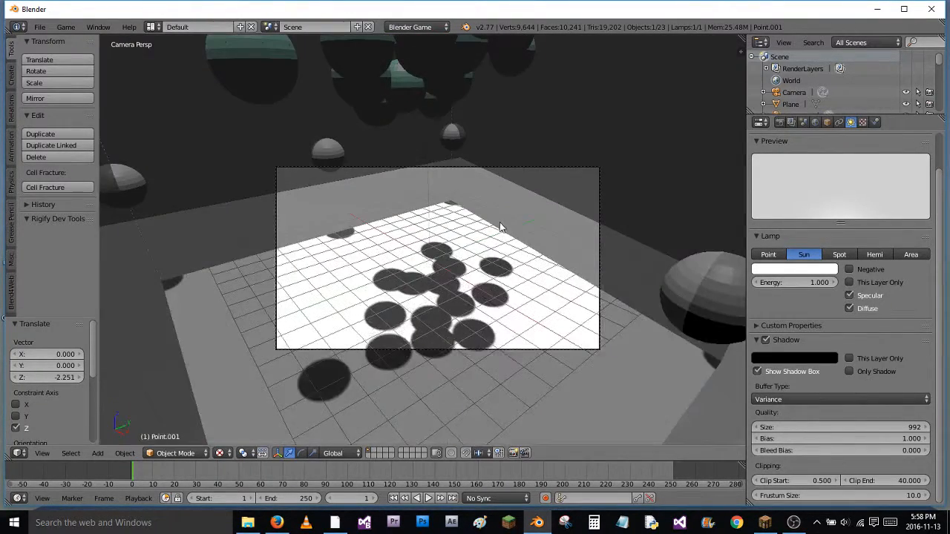
pyautogui.press('p')
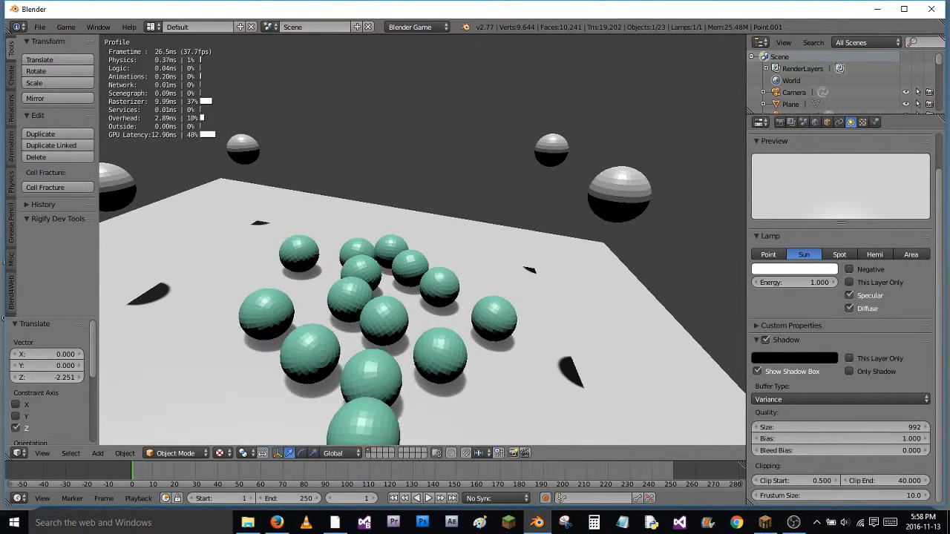
pyautogui.press('Escape')
pyautogui.scroll(-6, 341, 248)
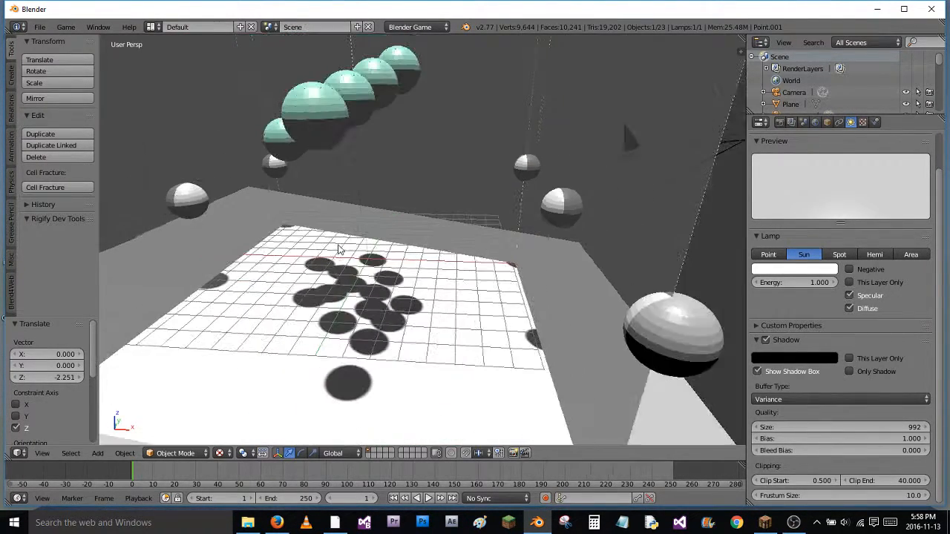
# Examine the game's Display settings with the animation frame rate, play the animation briefly and return the timeline to its start
pyautogui.moveTo(698, 156); pyautogui.dragTo(640, 202, button='middle')
pyautogui.click(783, 120)
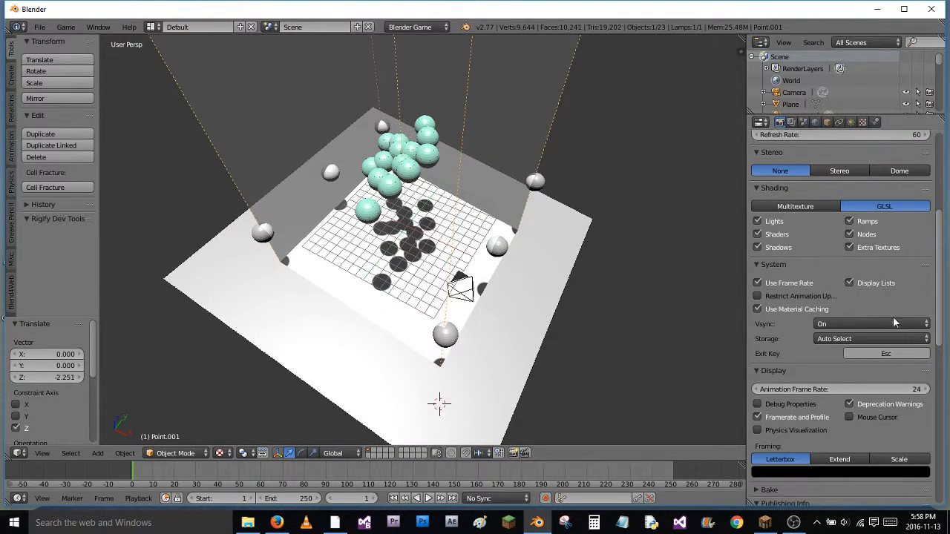
pyautogui.scroll(-5, 894, 324)
pyautogui.click(759, 240)
pyautogui.click(760, 239)
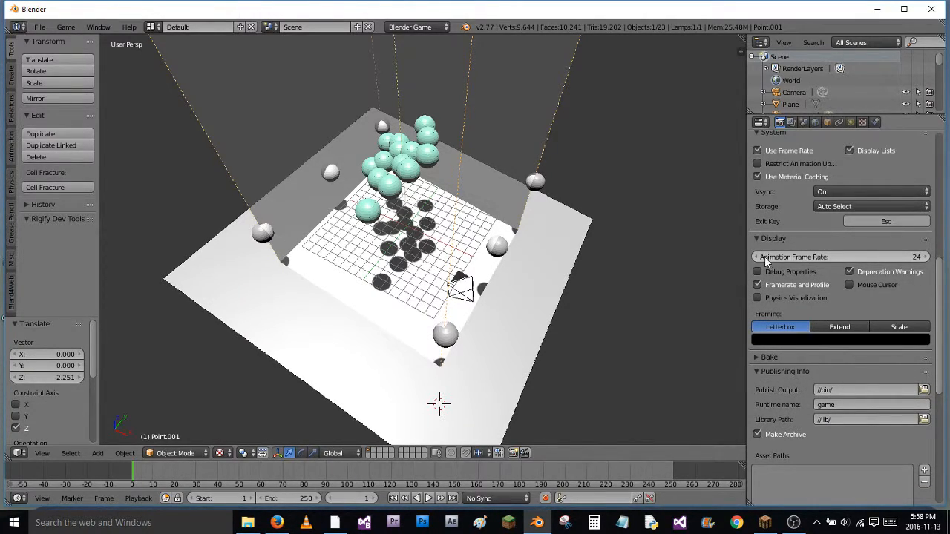
pyautogui.hotkey('alt', 'a')
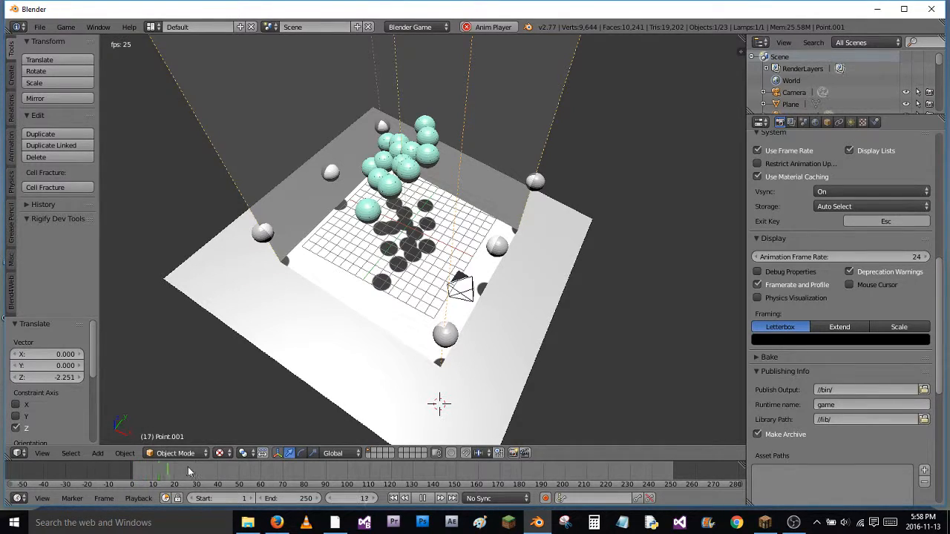
pyautogui.hotkey('alt', 'a')
pyautogui.click(133, 471)
# Inspect the shadows up close, and duplicate the sun lamp with an offset of about 12.33 along X, 0.85 along Y and 0.08 along Z
pyautogui.moveTo(420, 298); pyautogui.dragTo(449, 309, button='middle')
pyautogui.scroll(4, 449, 310)
pyautogui.scroll(4, 443, 317)
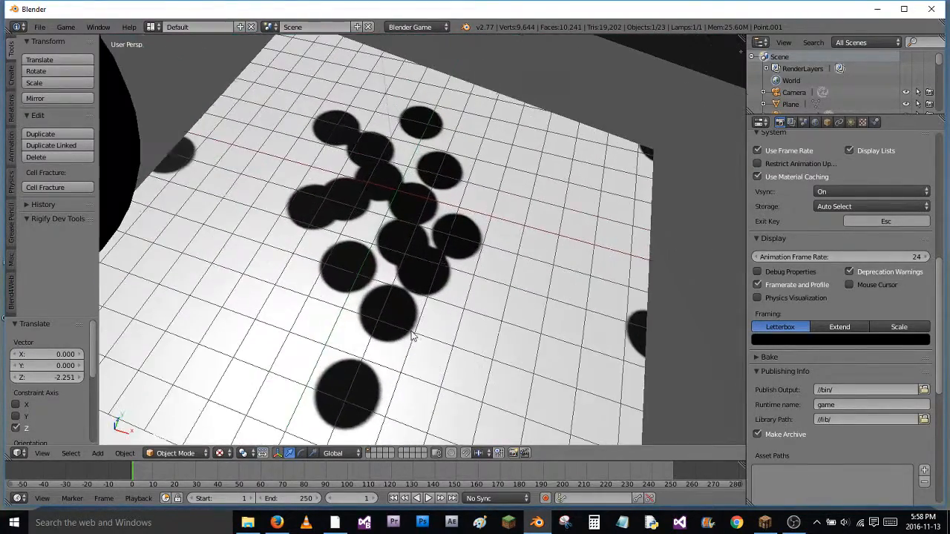
pyautogui.scroll(-8, 415, 336)
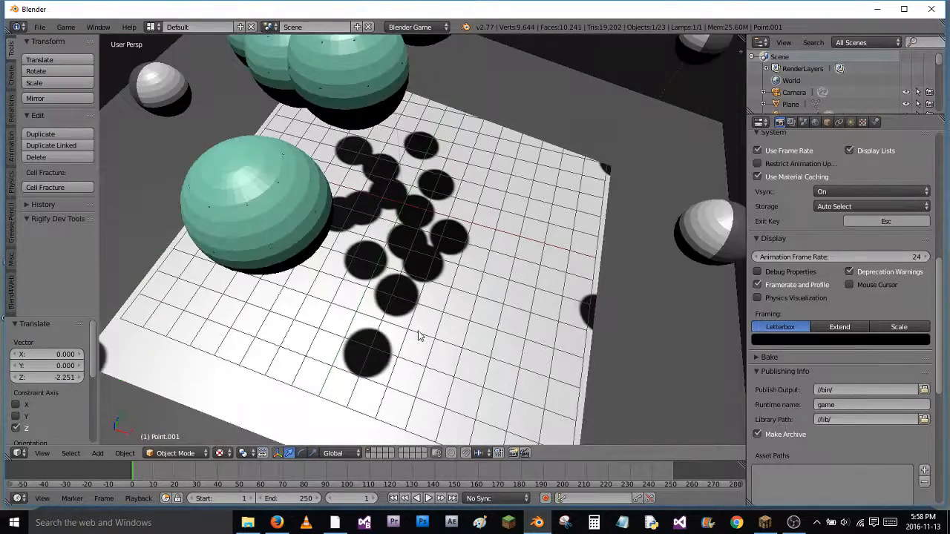
pyautogui.scroll(-6, 440, 308)
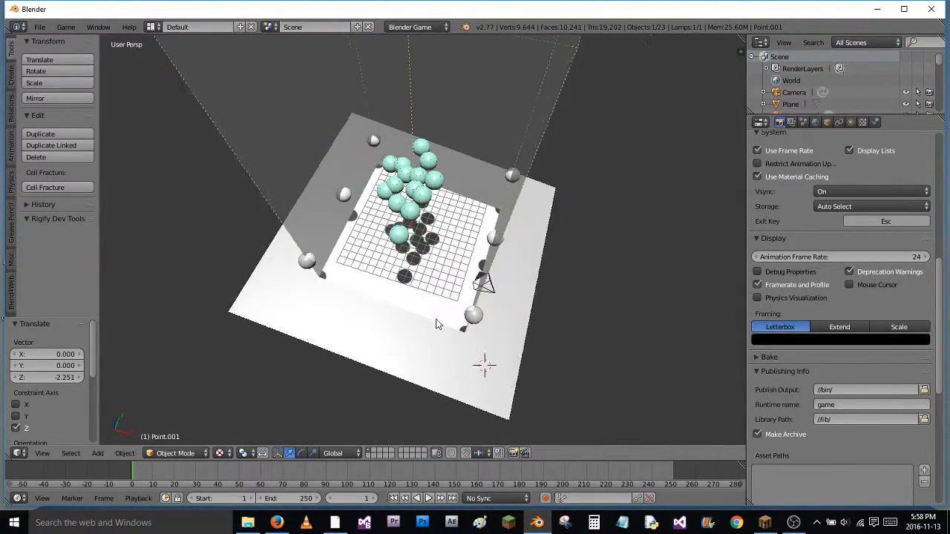
pyautogui.moveTo(471, 335); pyautogui.dragTo(453, 247, button='middle')
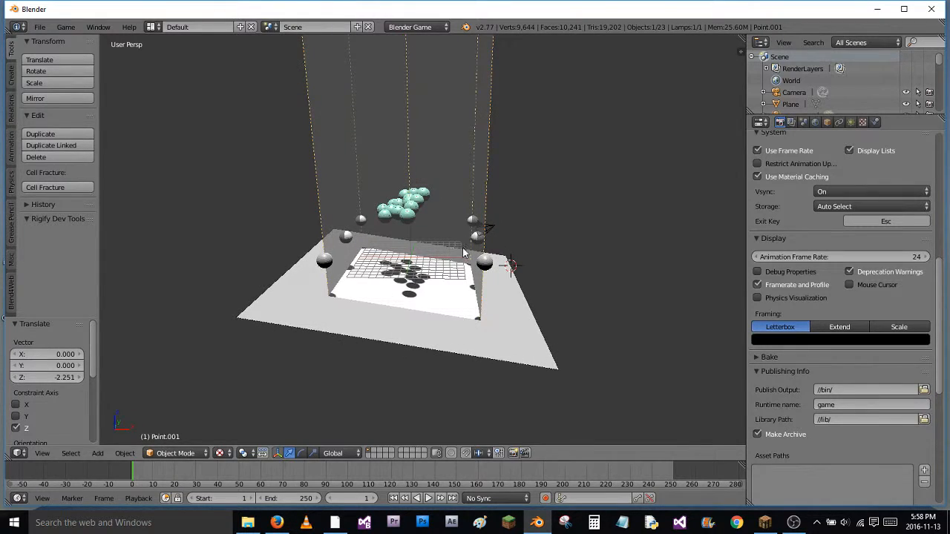
pyautogui.hotkey('shift', 'd')
pyautogui.click(524, 279)
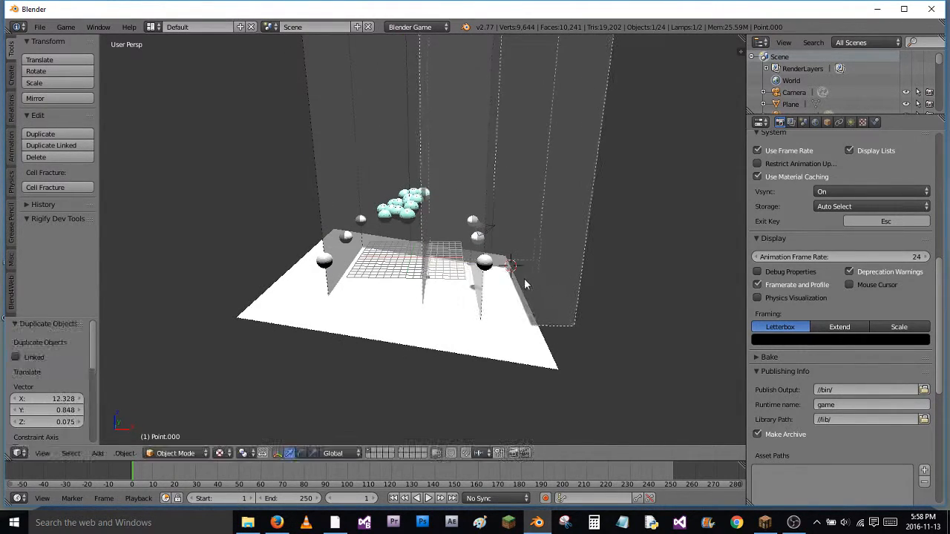
# Rotate the duplicated sun lamp about 22.26° around the global Y axis so its shadow box slants across the plane
pyautogui.moveTo(595, 219); pyautogui.dragTo(512, 203, button='middle')
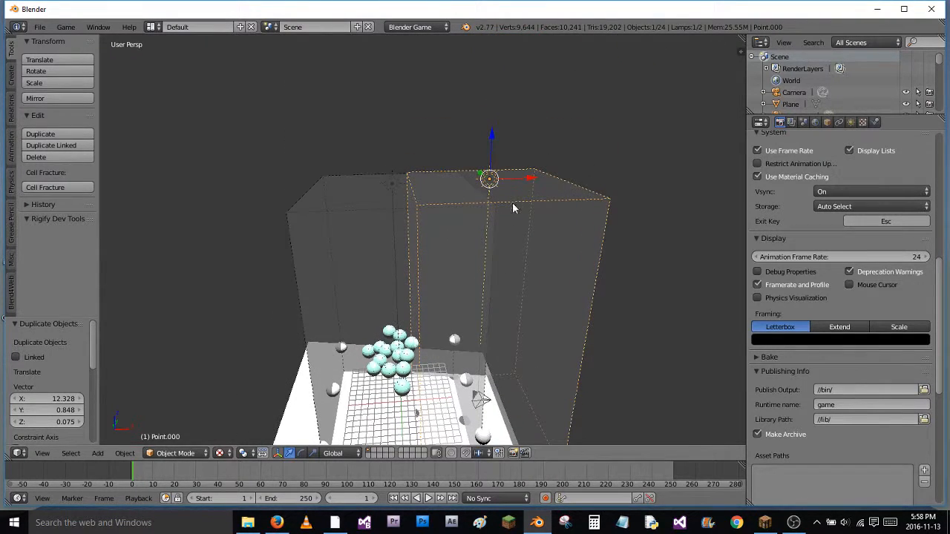
pyautogui.press('r')
pyautogui.press('x')
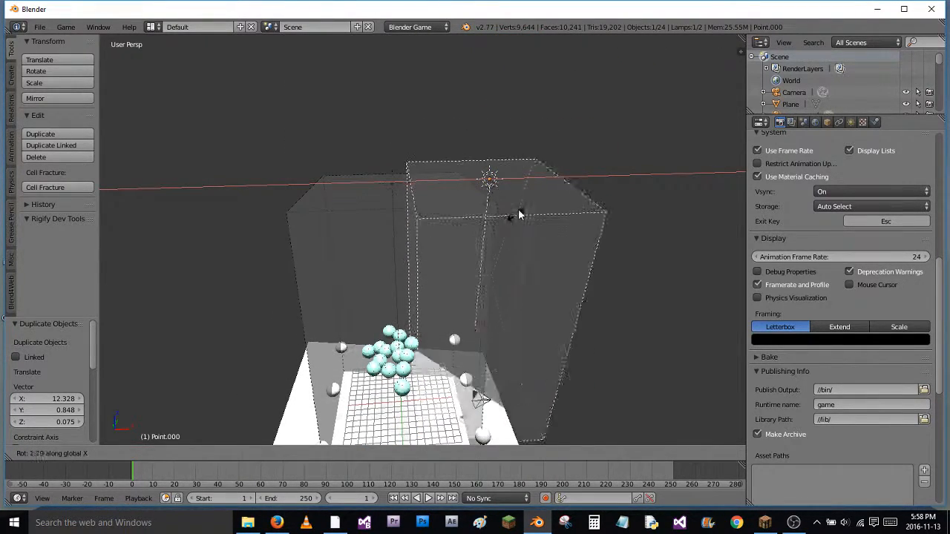
pyautogui.press('z')
pyautogui.press('y')
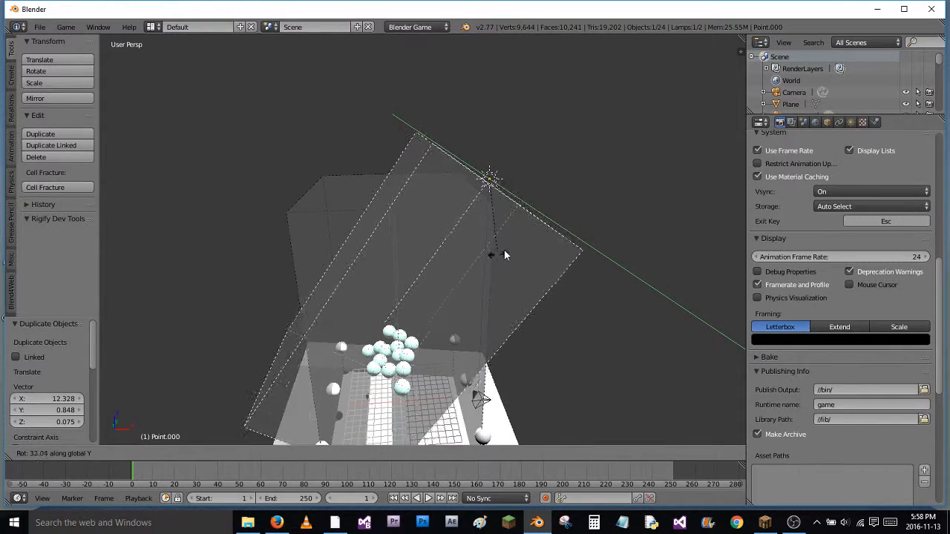
pyautogui.click(505, 230)
# Run the game from close to the plane to check the shadows cast by both sun lamps
pyautogui.moveTo(488, 286); pyautogui.dragTo(491, 247, button='middle')
pyautogui.scroll(10, 479, 259)
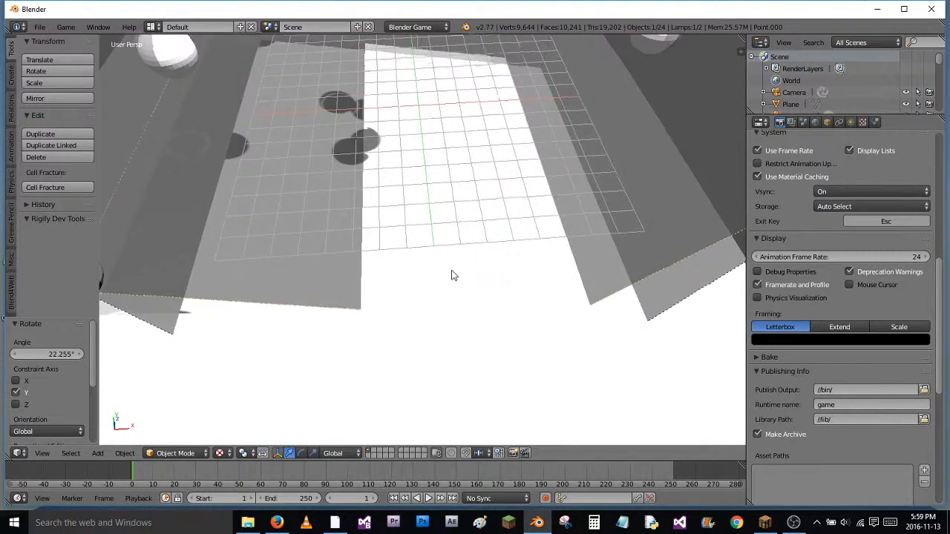
pyautogui.press('p')
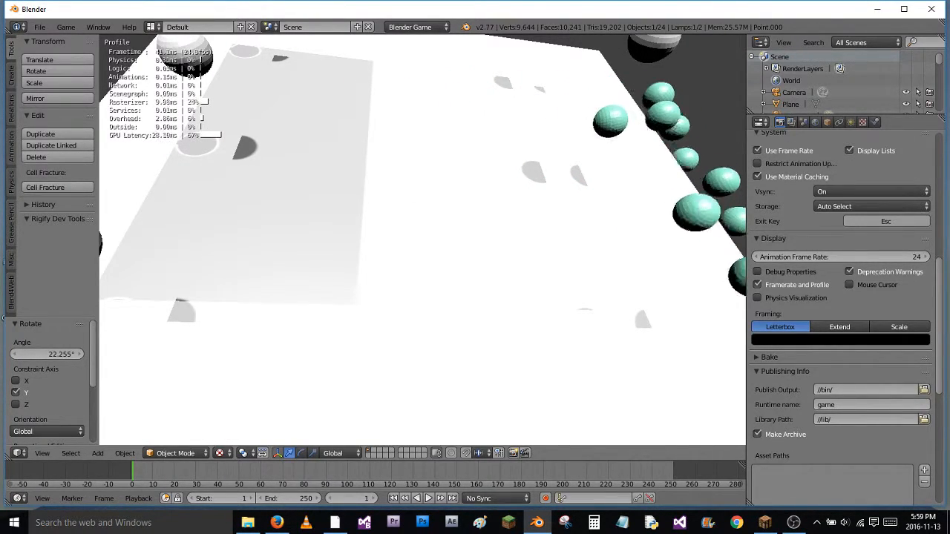
pyautogui.press('Escape')
# Delete the duplicated sun lamp
pyautogui.moveTo(465, 245); pyautogui.dragTo(496, 221, button='middle')
pyautogui.press('x')
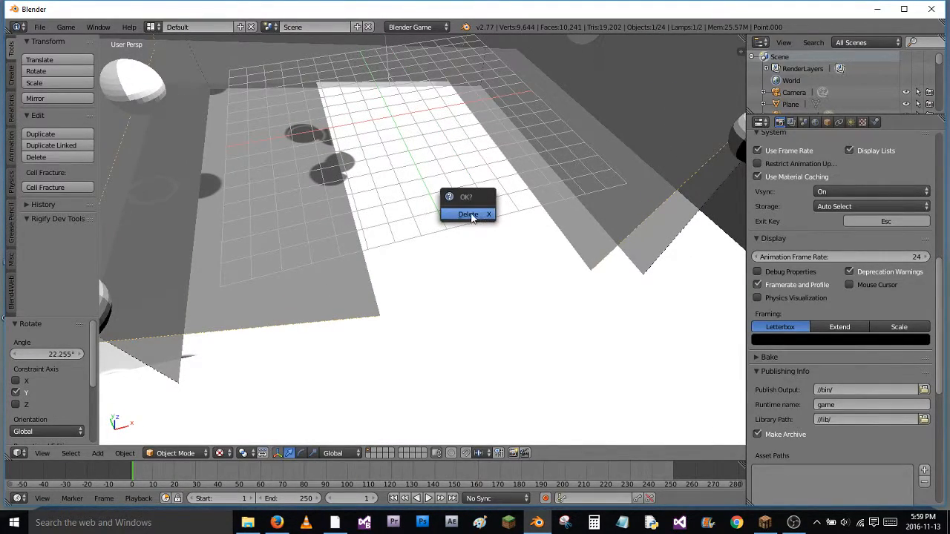
pyautogui.click(468, 214)
# Select the remaining sun lamp and reduce its shadow frustum size to 1.9
pyautogui.moveTo(462, 224); pyautogui.dragTo(444, 166, button='middle')
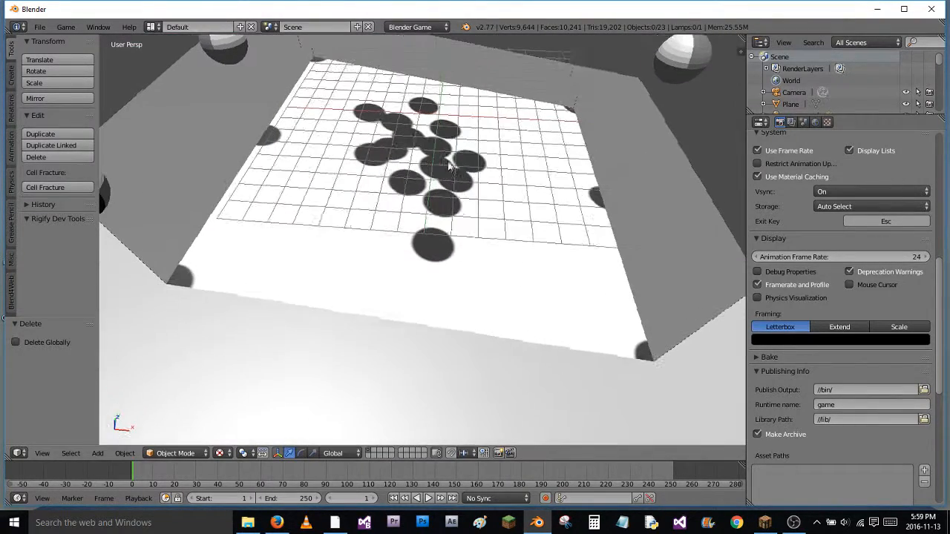
pyautogui.moveTo(500, 144); pyautogui.dragTo(385, 191, button='middle')
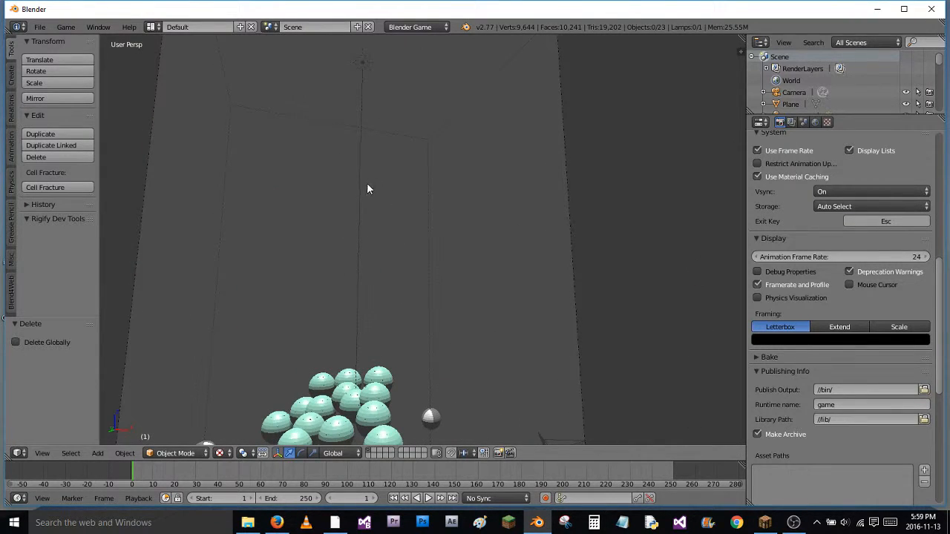
pyautogui.click(850, 123)
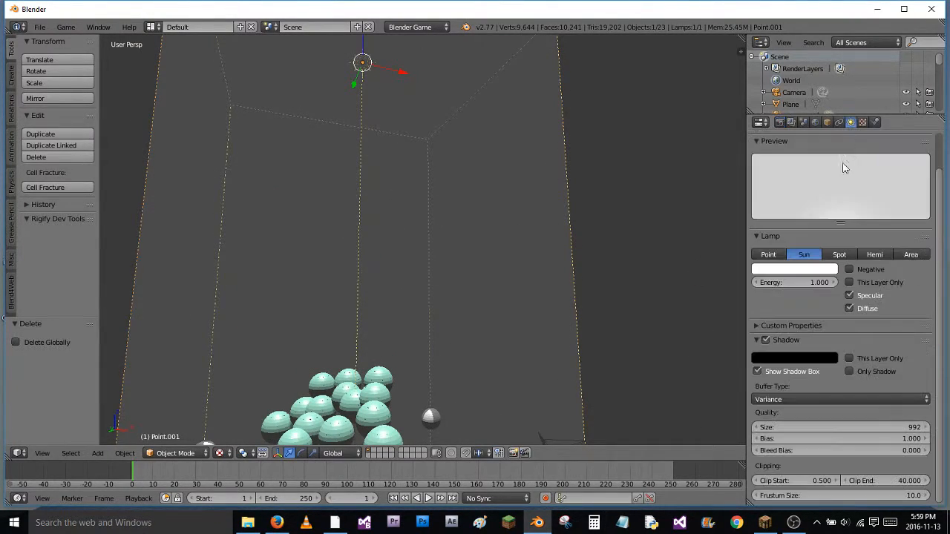
pyautogui.moveTo(839, 315); pyautogui.dragTo(819, 323, button='middle')
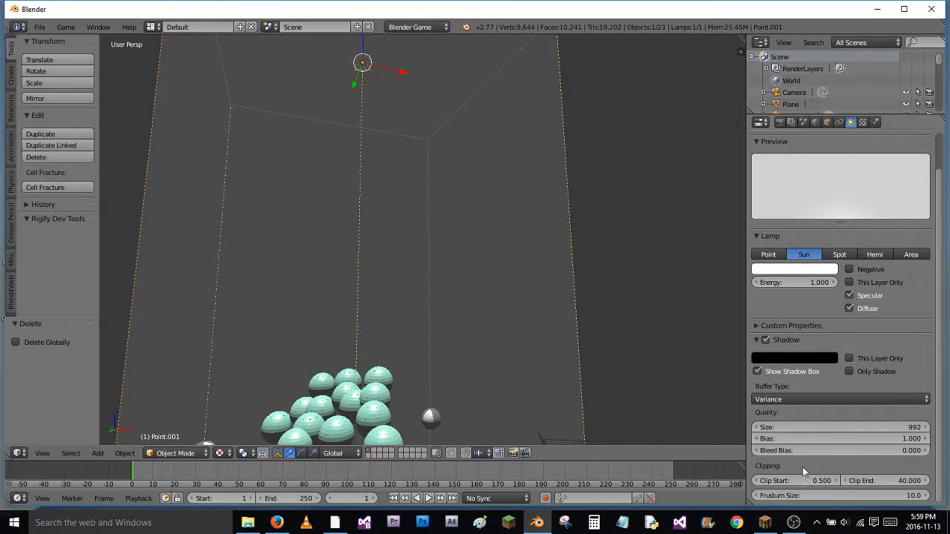
pyautogui.moveTo(815, 498); pyautogui.dragTo(591, 297)
pyautogui.moveTo(594, 311); pyautogui.dragTo(656, 337, button='middle')
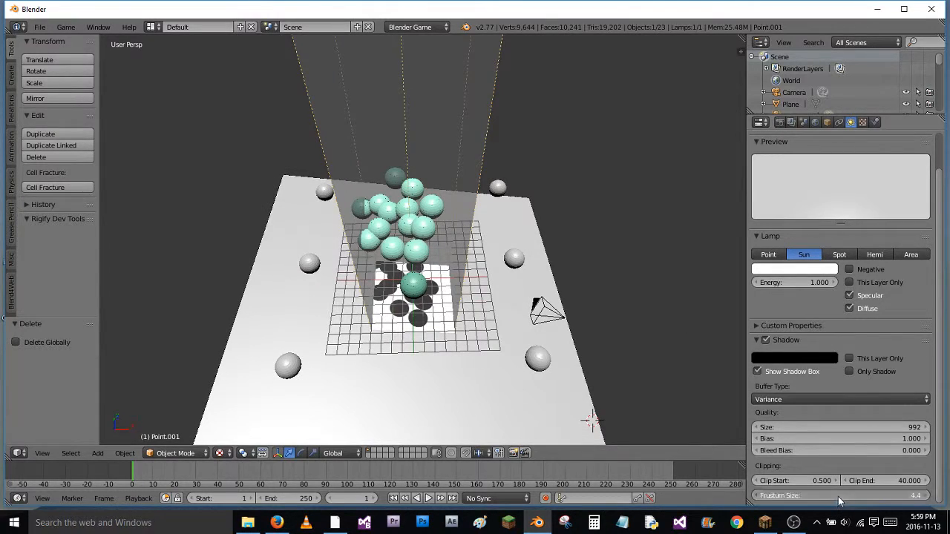
pyautogui.moveTo(859, 499); pyautogui.dragTo(769, 504)
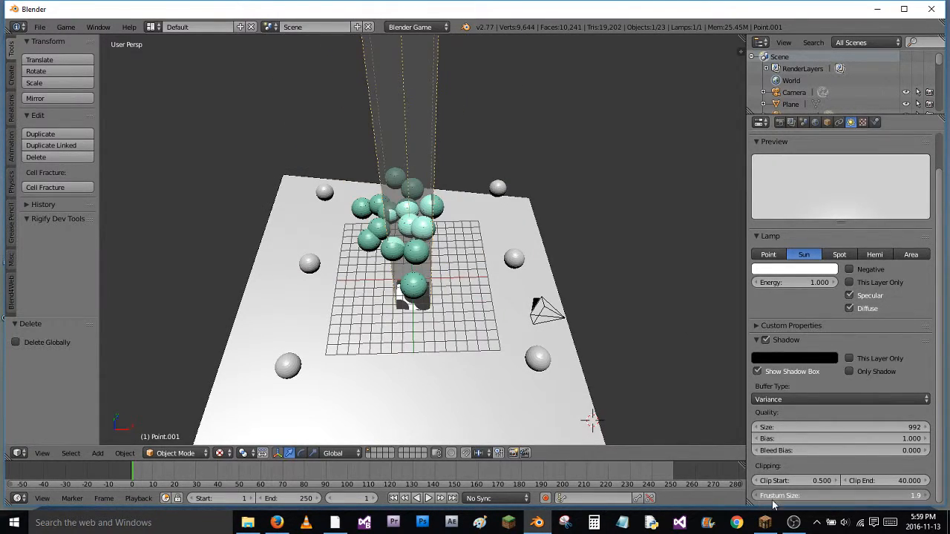
# Enlarge the sun lamp's frustum size to 13.9 so its shadow box covers most of the plane
pyautogui.moveTo(875, 495); pyautogui.dragTo(912, 501)
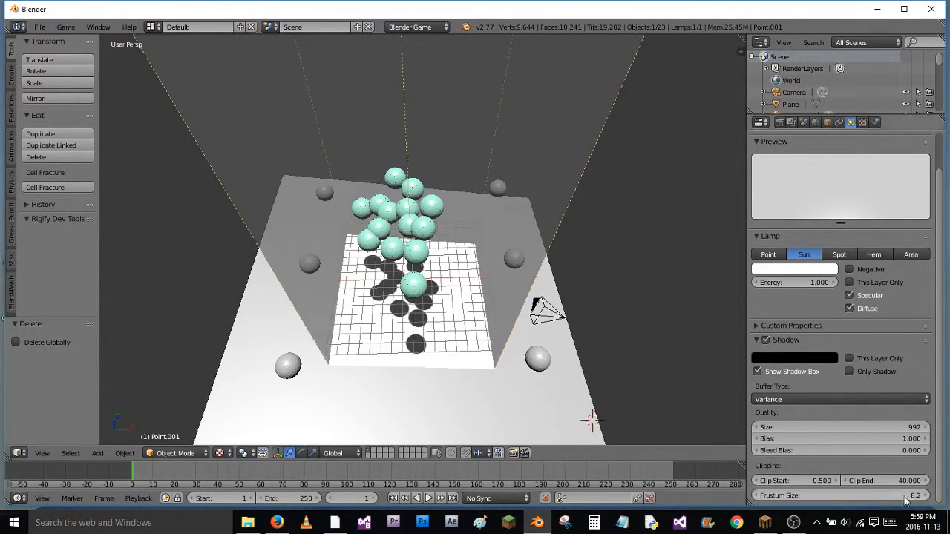
pyautogui.moveTo(835, 498); pyautogui.dragTo(890, 500)
pyautogui.moveTo(536, 279)
pyautogui.mouseDown(button='middle')
pyautogui.moveTo(580, 234)
pyautogui.moveTo(527, 225)
pyautogui.moveTo(471, 281)
pyautogui.moveTo(477, 392)
pyautogui.moveTo(572, 388)
pyautogui.moveTo(558, 221)
pyautogui.moveTo(523, 467)
pyautogui.moveTo(552, 223)
pyautogui.moveTo(528, 278)
pyautogui.mouseUp(button='middle')
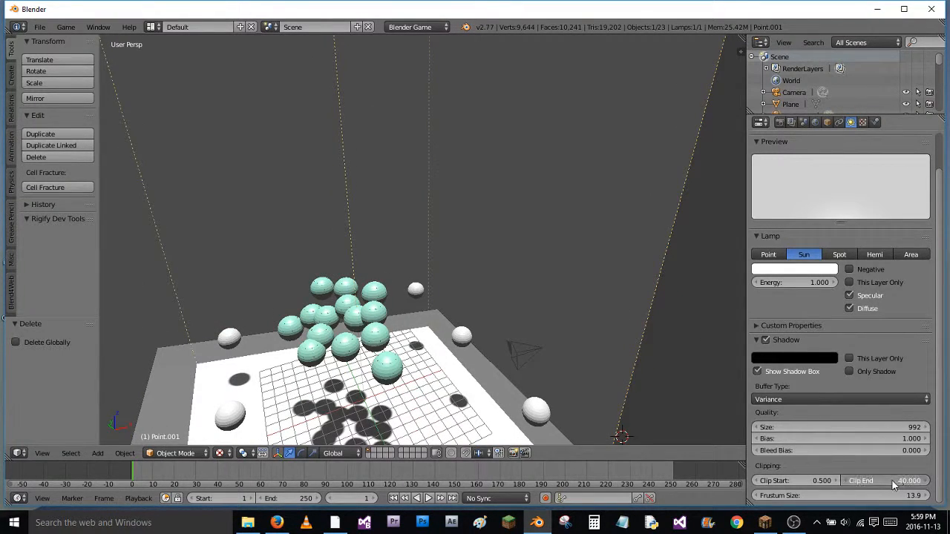
# Set the sun lamp's clip end to 30.7, above the plane, and run the game to check the shadow area
pyautogui.moveTo(861, 482)
pyautogui.mouseDown()
pyautogui.moveTo(812, 480)
pyautogui.moveTo(853, 482)
pyautogui.mouseUp()
pyautogui.moveTo(534, 289); pyautogui.dragTo(569, 107, button='middle')
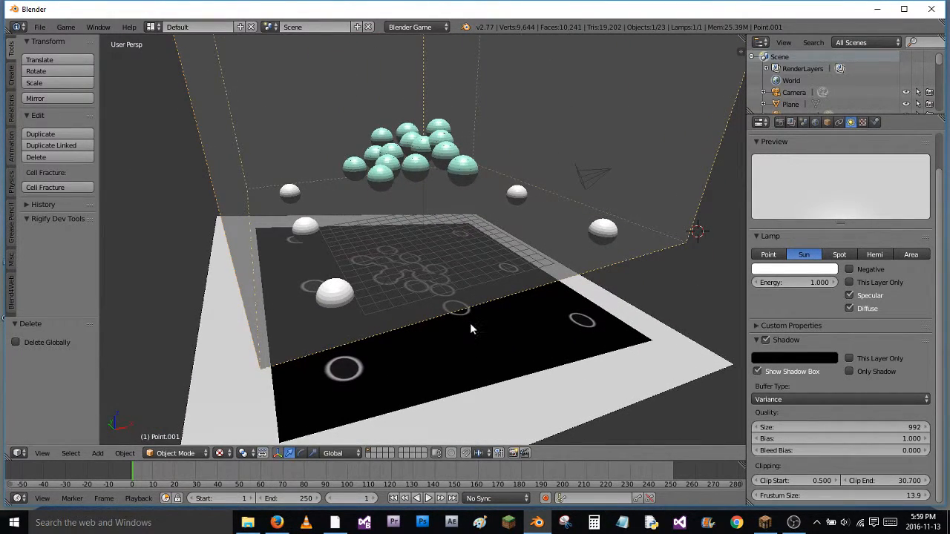
pyautogui.press('p')
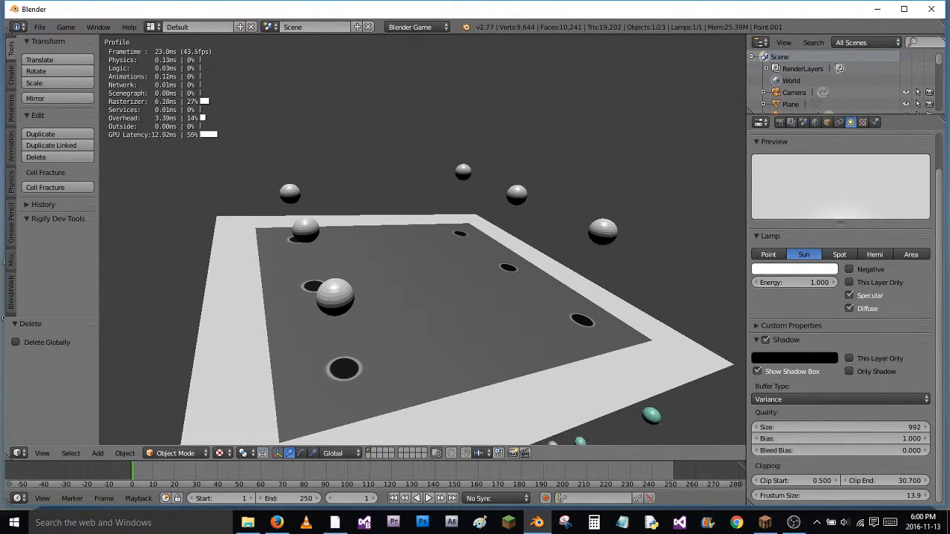
pyautogui.press('Escape')
# Change the sun lamp's shadow colour to dark green
pyautogui.click(811, 361)
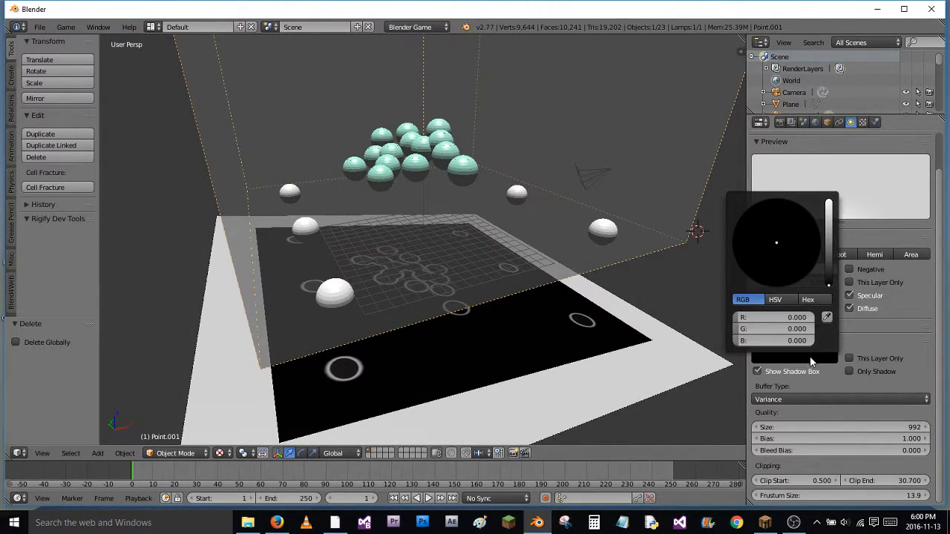
pyautogui.click(829, 258)
pyautogui.click(784, 248)
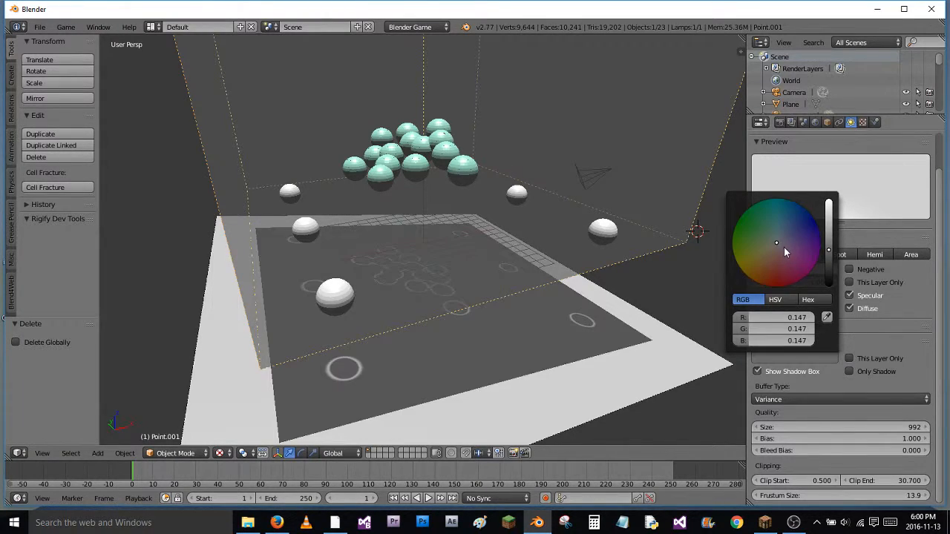
pyautogui.moveTo(774, 216)
pyautogui.mouseDown()
pyautogui.moveTo(774, 234)
pyautogui.moveTo(802, 262)
pyautogui.moveTo(797, 272)
pyautogui.moveTo(719, 180)
pyautogui.mouseUp()
# Set the sun lamp's clip end to 42.1 and run the game to check the coloured shadows
pyautogui.moveTo(878, 476); pyautogui.dragTo(947, 481)
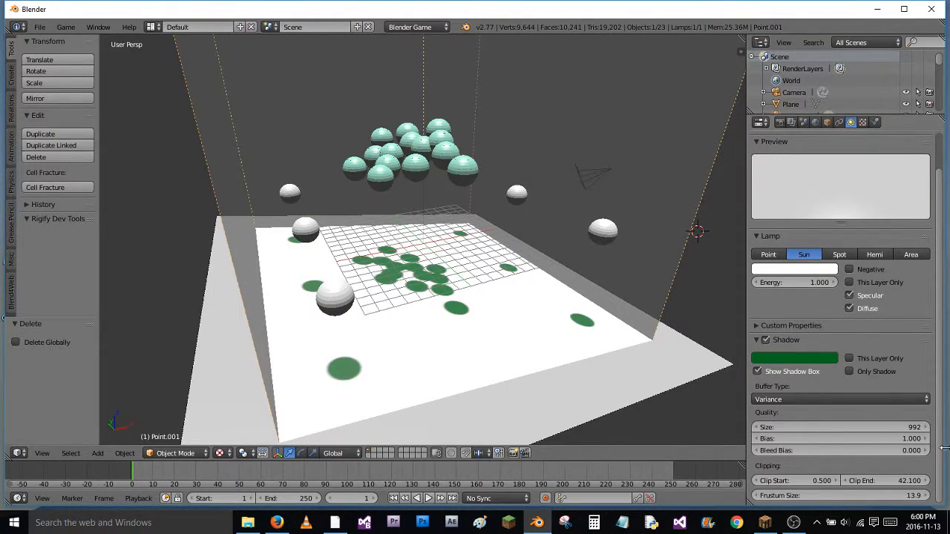
pyautogui.press('p')
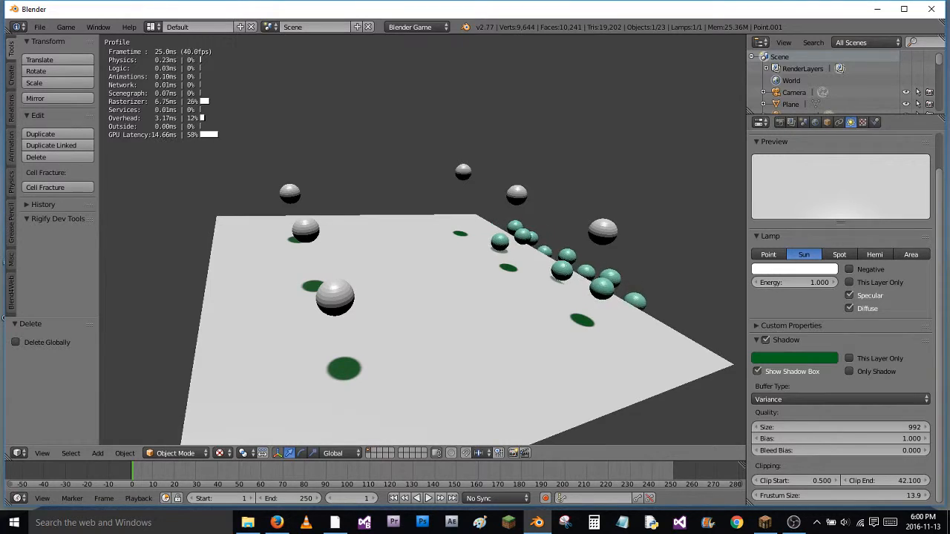
pyautogui.press('Escape')
pyautogui.moveTo(625, 219); pyautogui.dragTo(488, 292, button='middle')
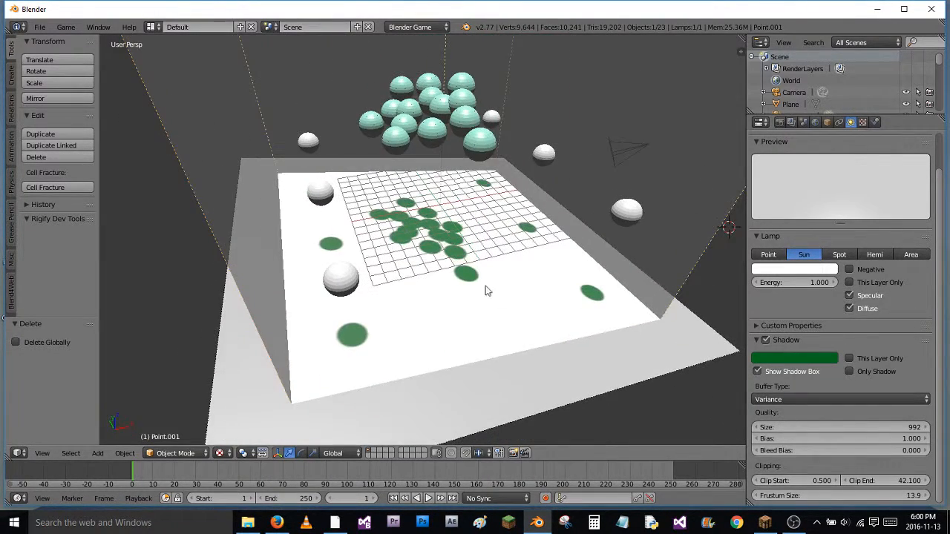
# Add a point lamp and move it about -15.54 along the X axis so it sits over the plane
pyautogui.hotkey('shift', 'a')
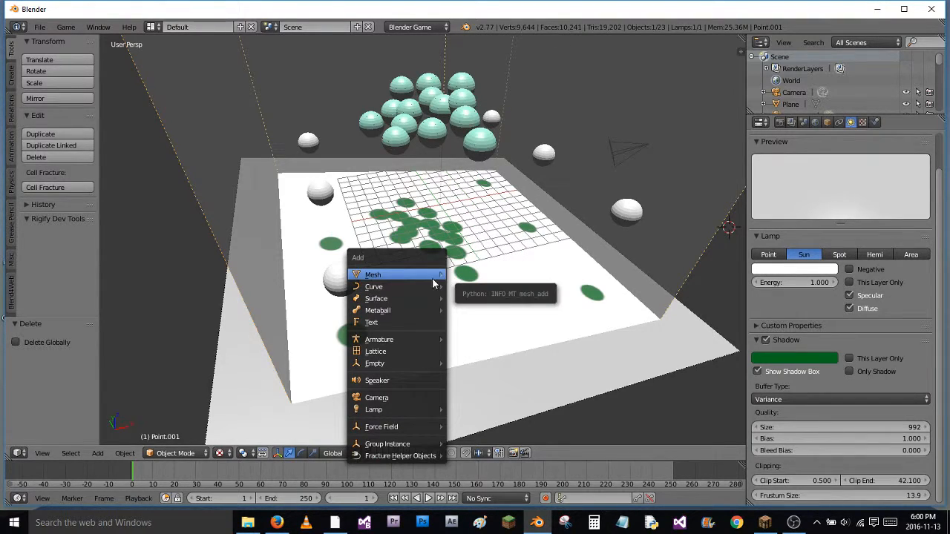
pyautogui.moveTo(424, 417)
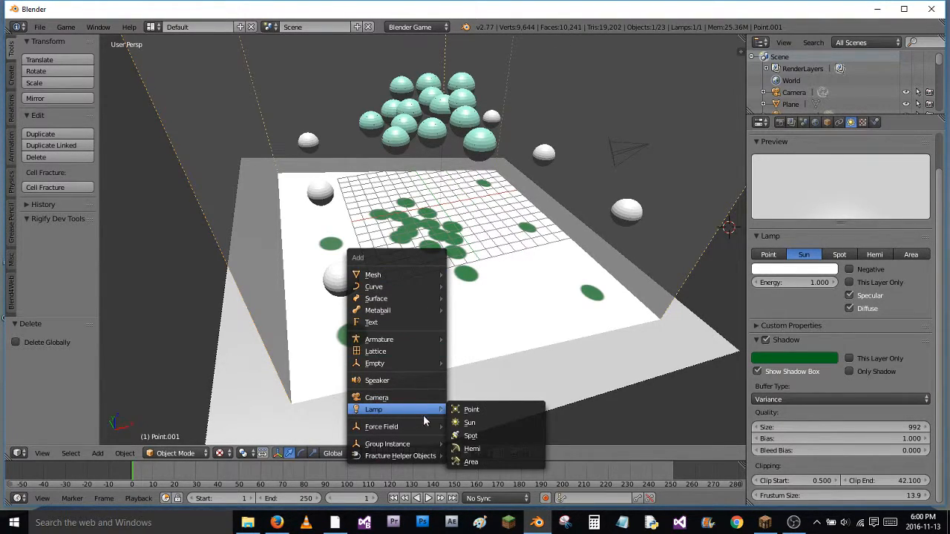
pyautogui.press('Return')
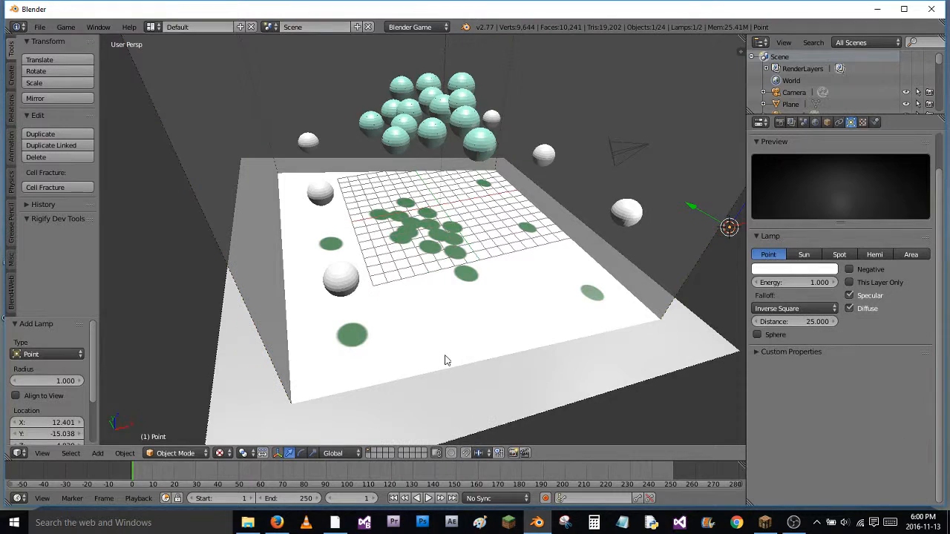
pyautogui.moveTo(706, 216); pyautogui.dragTo(687, 196, button='middle')
pyautogui.press('g')
pyautogui.press('x')
pyautogui.click(525, 254)
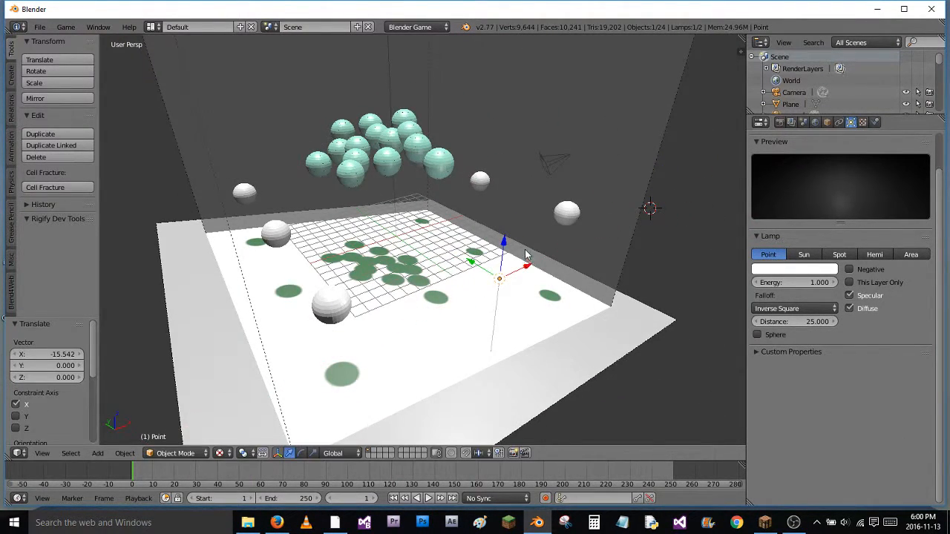
# Move the point lamp about -2.34 along Z and 1.44 along Y, and run the game to check its lighting
pyautogui.moveTo(508, 240); pyautogui.dragTo(496, 277)
pyautogui.moveTo(495, 277); pyautogui.dragTo(453, 329, button='middle')
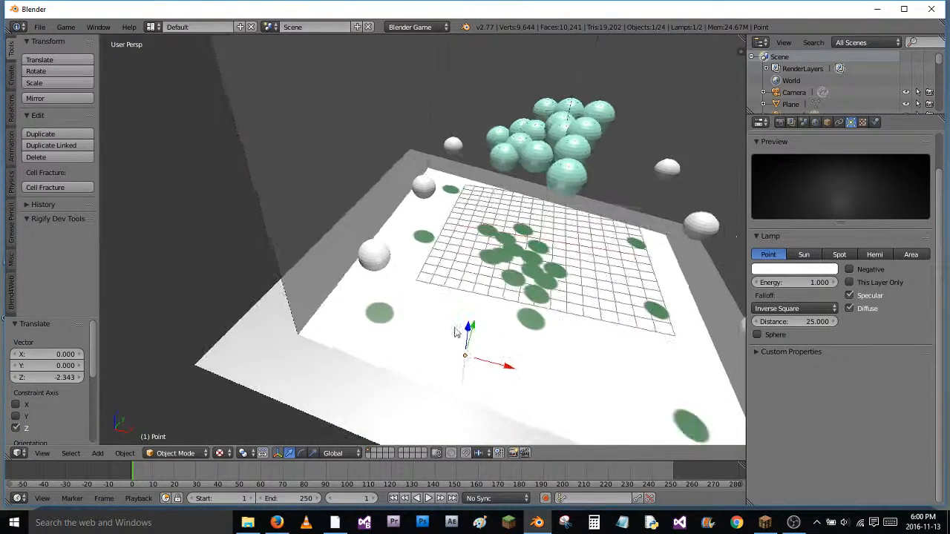
pyautogui.moveTo(472, 329)
pyautogui.mouseDown()
pyautogui.moveTo(479, 349)
pyautogui.moveTo(475, 323)
pyautogui.moveTo(472, 346)
pyautogui.mouseUp()
pyautogui.press('p')
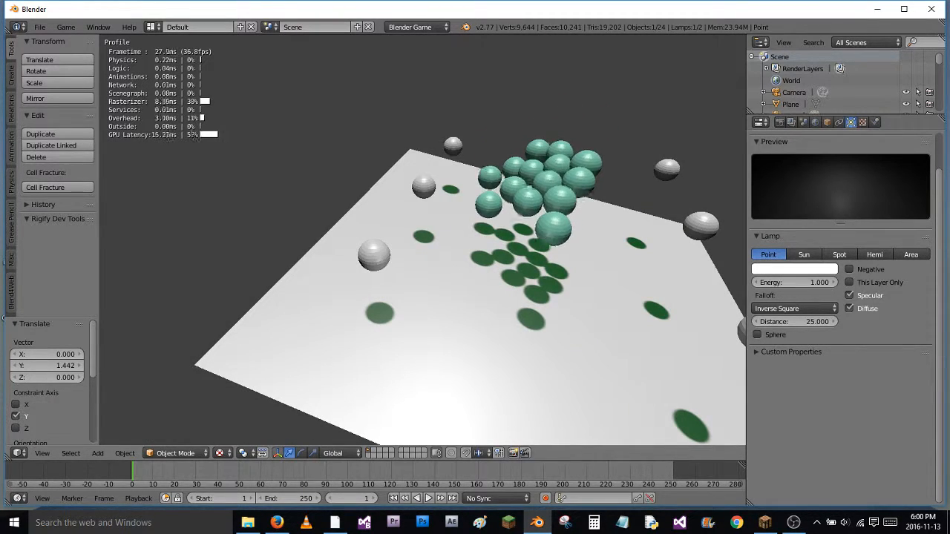
pyautogui.press('Escape')
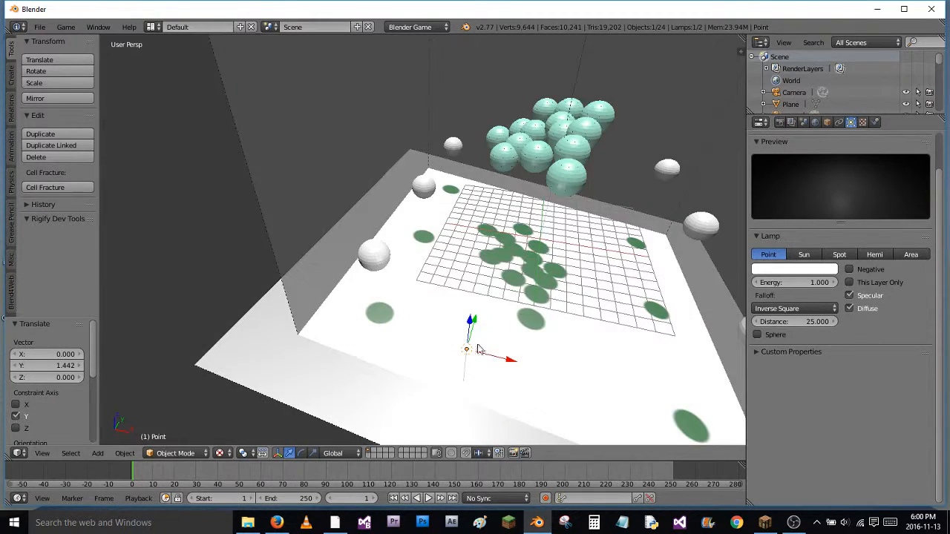
# Check the stream status in OBS, and return to Blender to review the GLSL shading options in the render settings
pyautogui.click(792, 522)
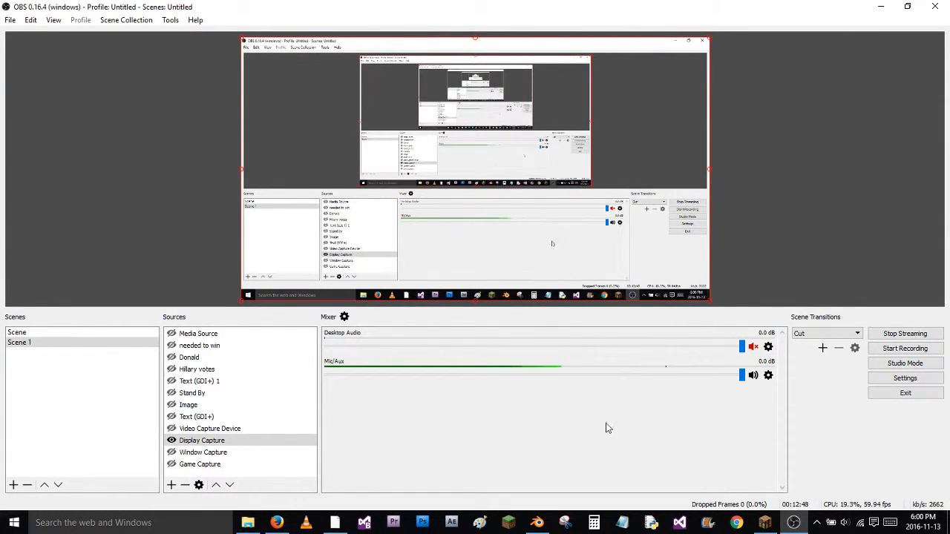
pyautogui.click(536, 521)
pyautogui.click(778, 123)
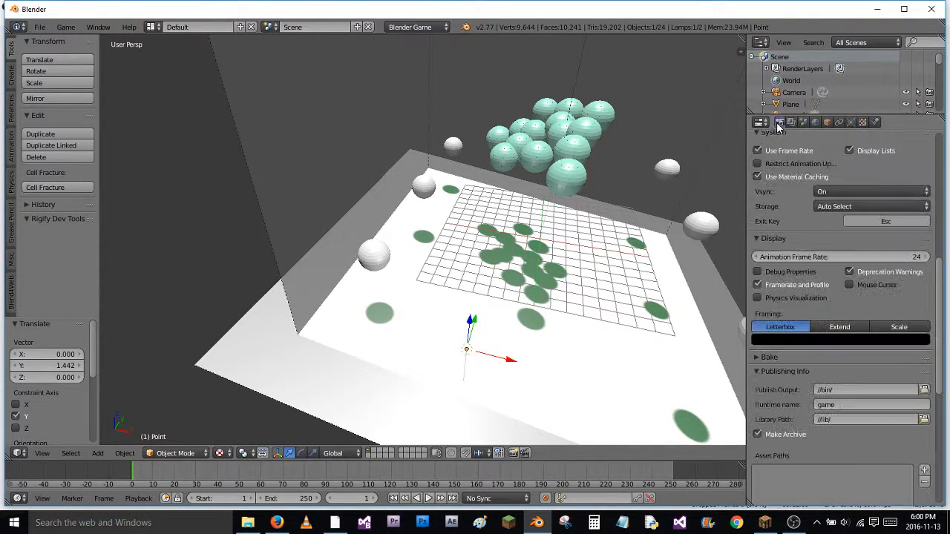
pyautogui.scroll(8, 881, 279)
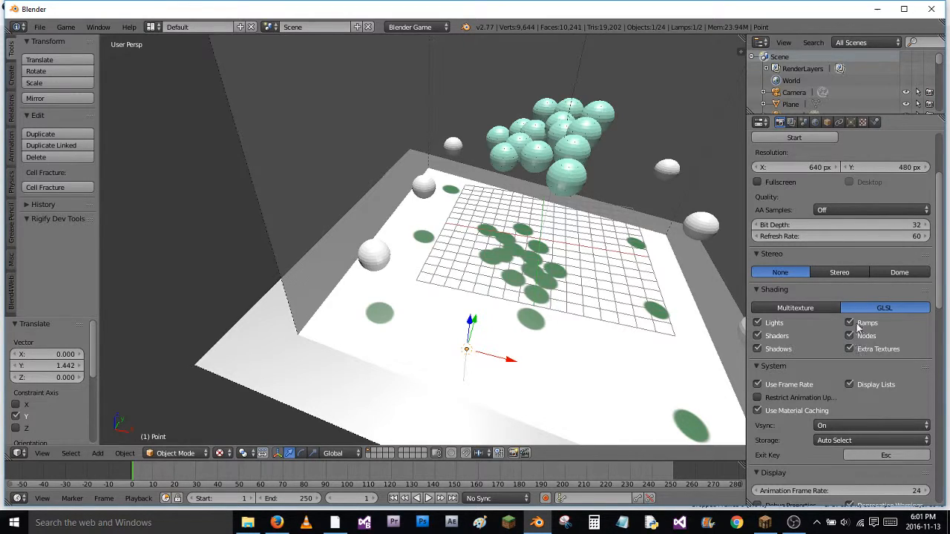
# Switch to OBS to mute the Mic/Aux input, and check the live stream on the YouTube Live Dashboard in Firefox
pyautogui.click(793, 522)
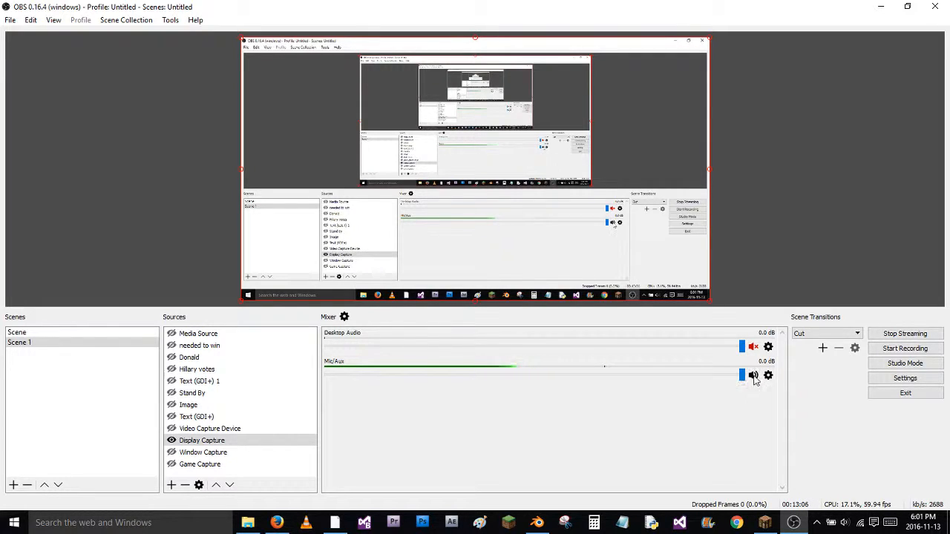
pyautogui.click(278, 523)
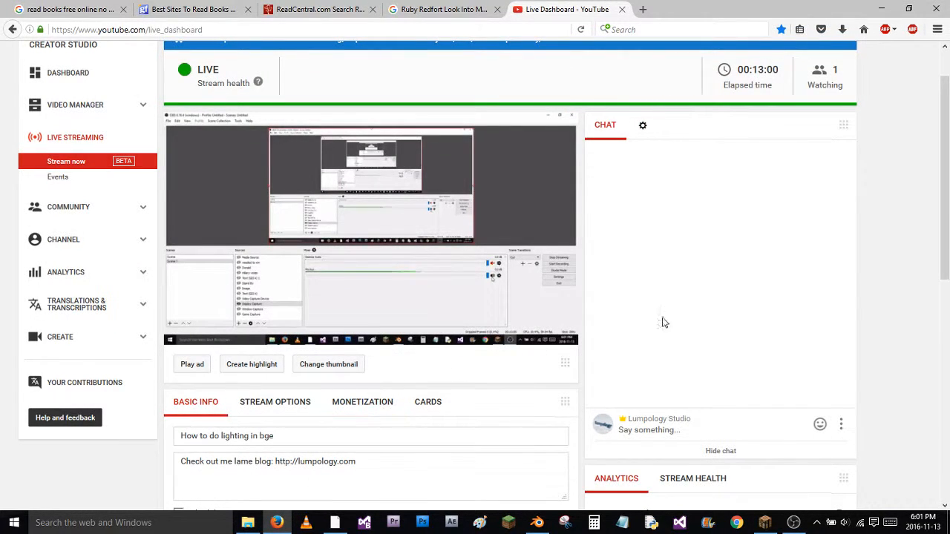
pyautogui.scroll(3, 913, 282)
pyautogui.middleClick(895, 313)
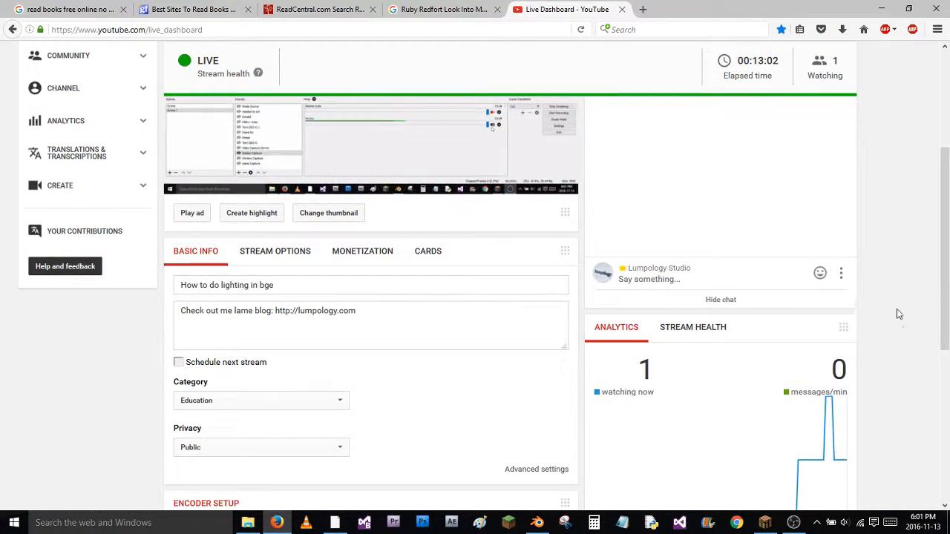
pyautogui.middleClick(900, 268)
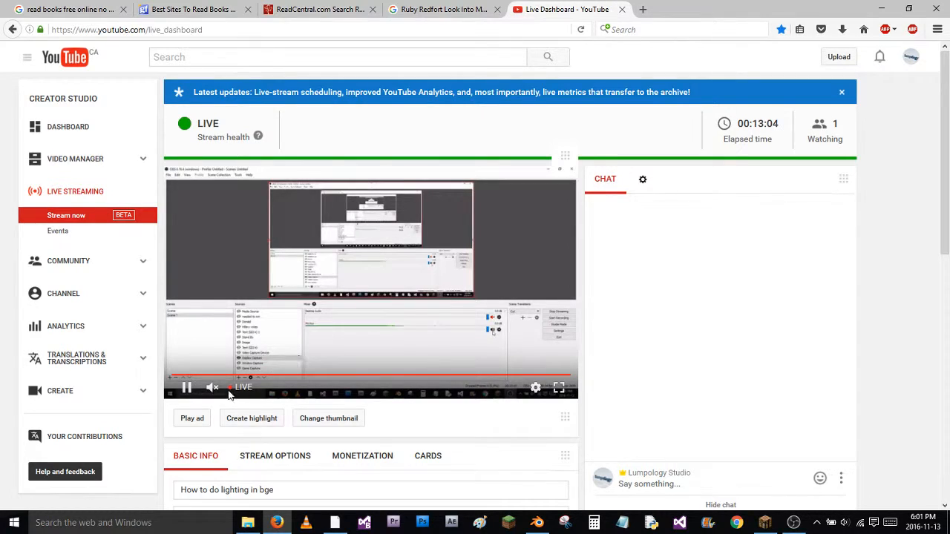